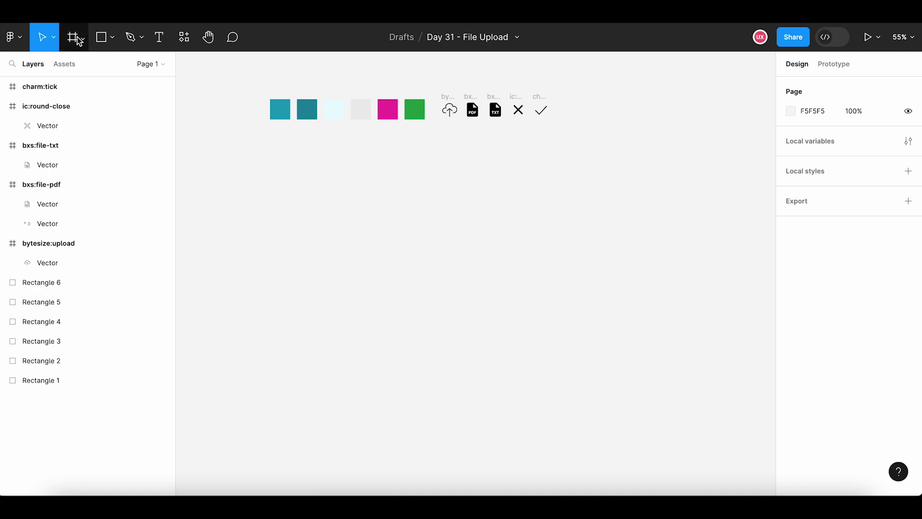
Choose Frame (F) from the toolbar's frame tool dropdown
click(83, 39)
click(85, 66)
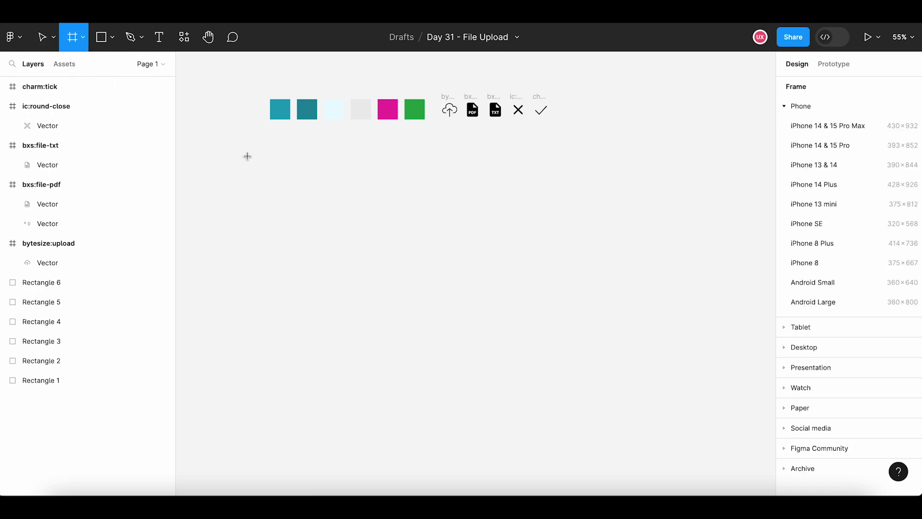
Draw Frame 1 below the colour swatches and size it to 1600 × 1200
drag(253, 141, 682, 399)
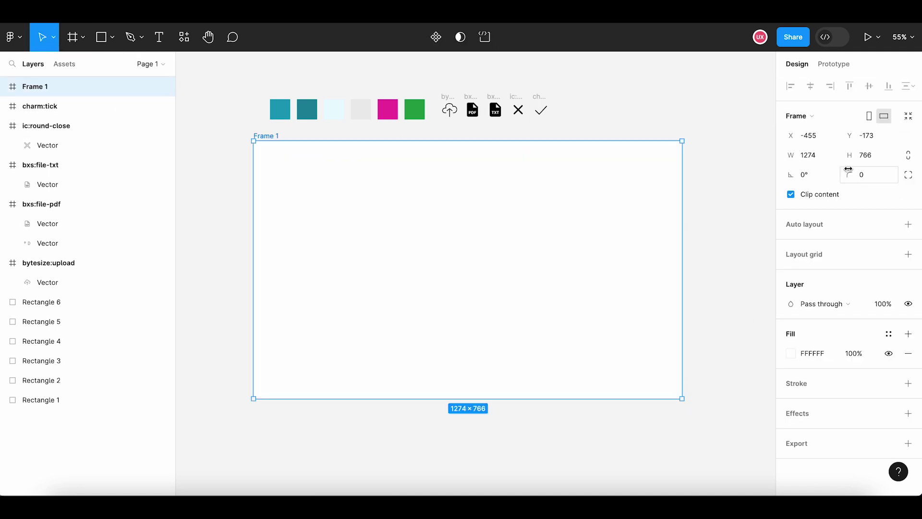
click(822, 158)
key(Tab)
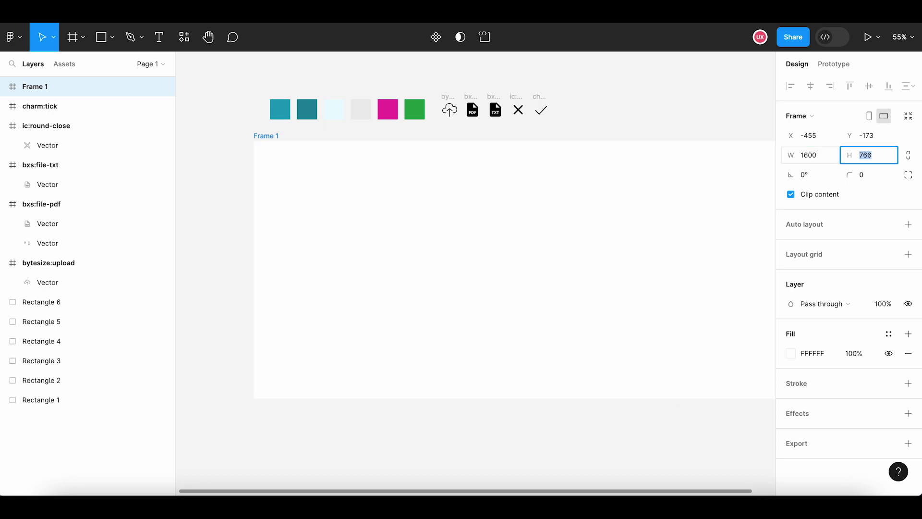
text(1200)
key(Return)
key(shift+1)
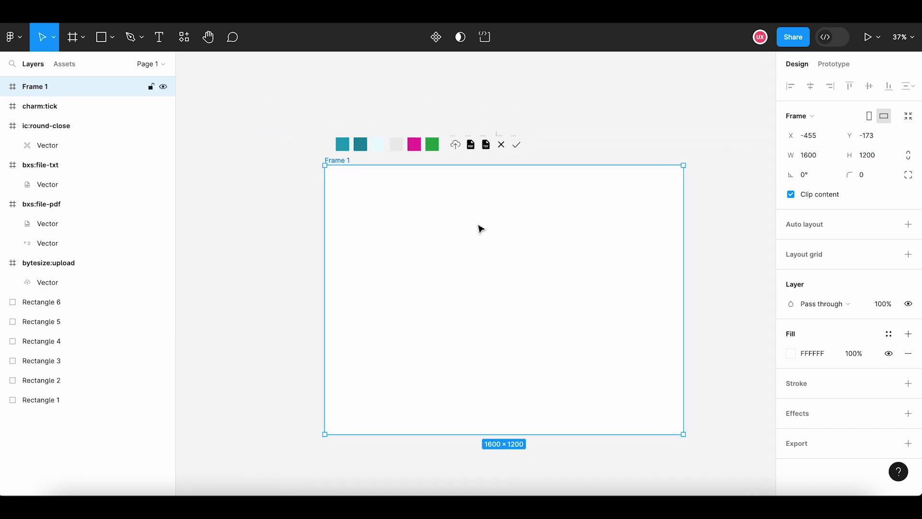
drag(478, 229, 453, 219)
drag(306, 147, 308, 151)
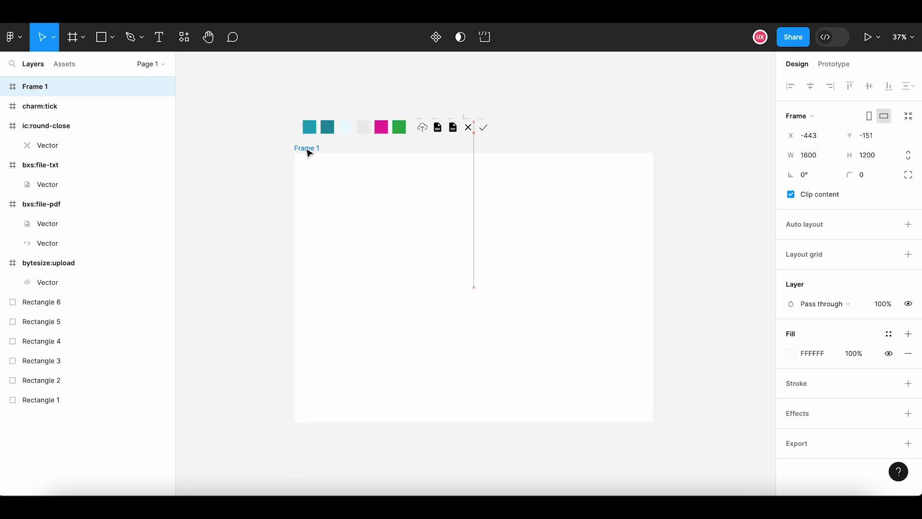
Fill Frame 1 with teal 1B9EBB sampled from the swatch with the eyedropper
click(791, 354)
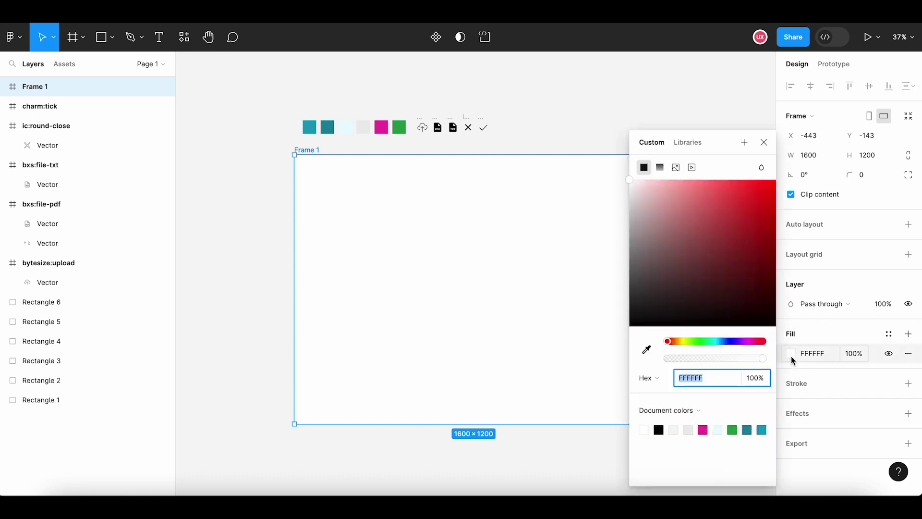
click(646, 346)
click(309, 127)
click(278, 149)
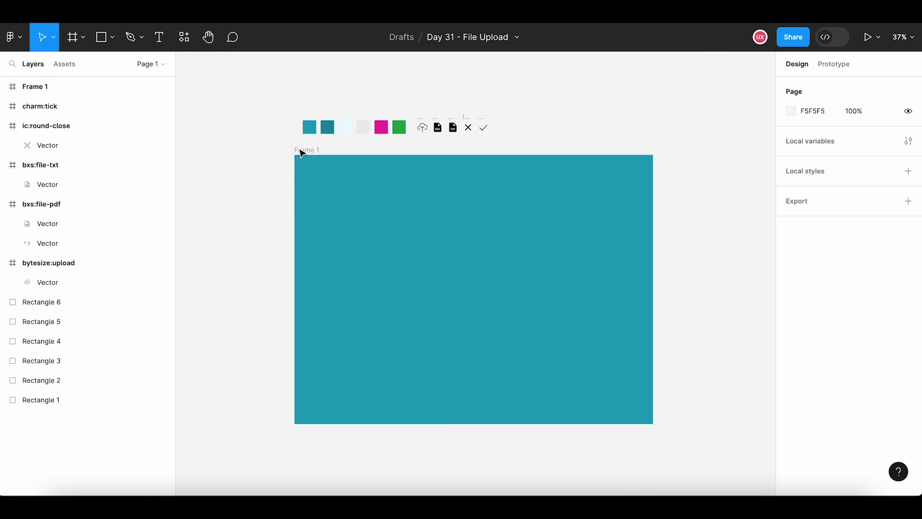
click(83, 38)
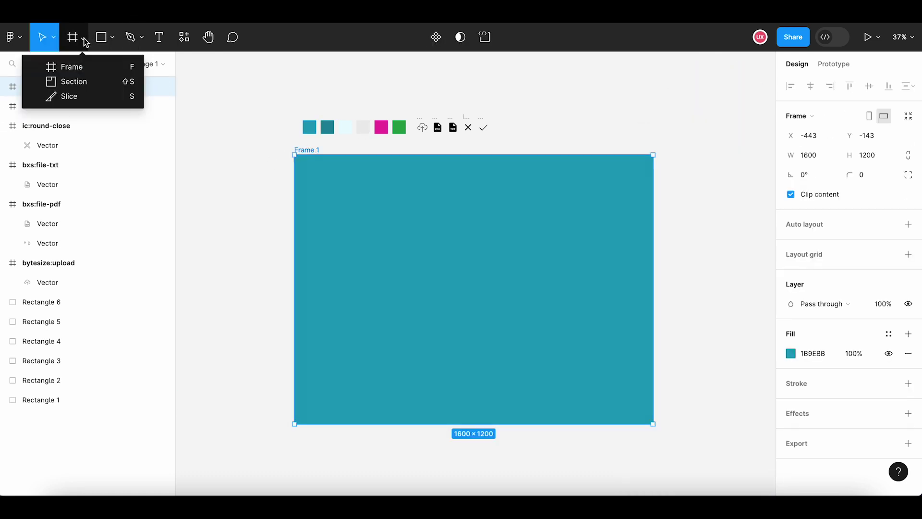
Draw Frame 2 inside the teal frame and give it a white fill
click(83, 67)
drag(366, 193, 580, 397)
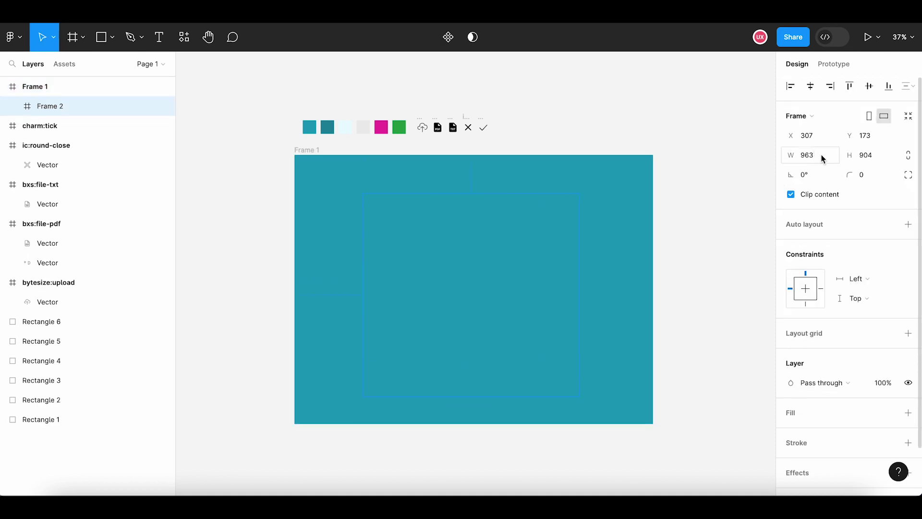
click(908, 412)
drag(495, 298, 455, 268)
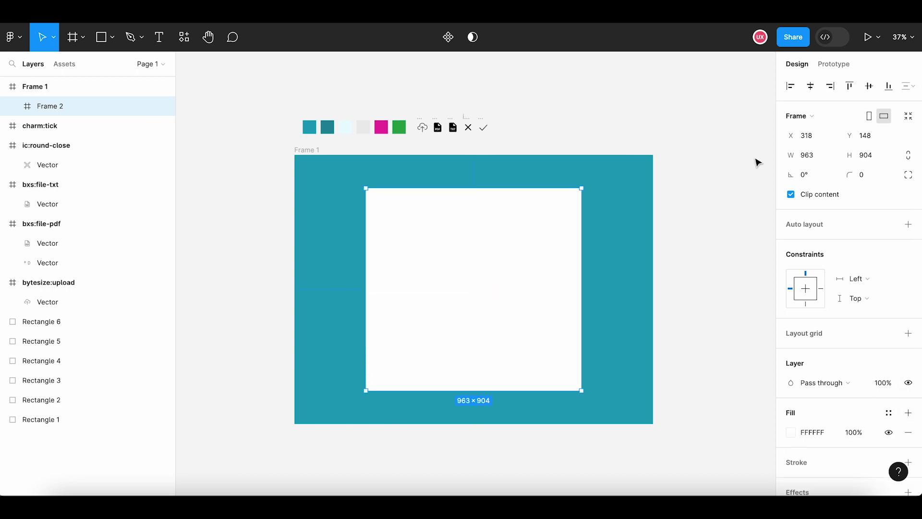
Size the white card to 806 × 936 with a 30 corner radius
click(821, 157)
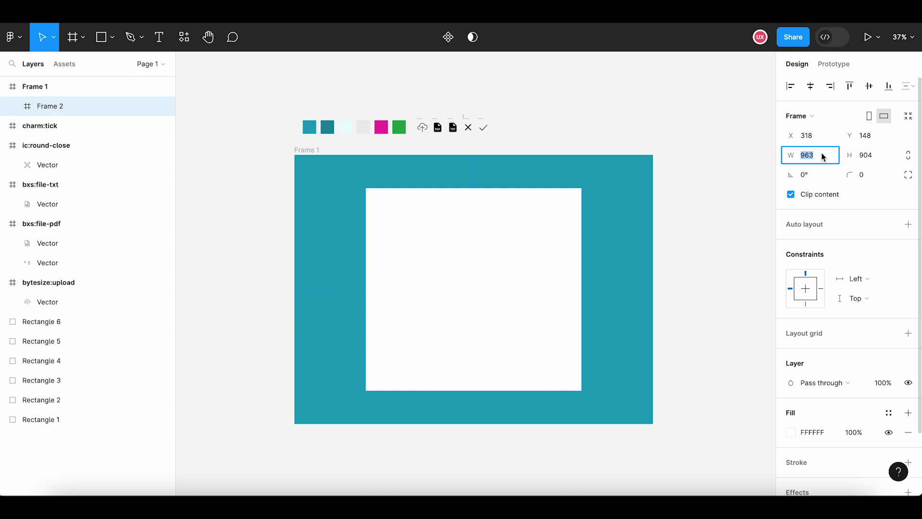
text(806)
key(Tab)
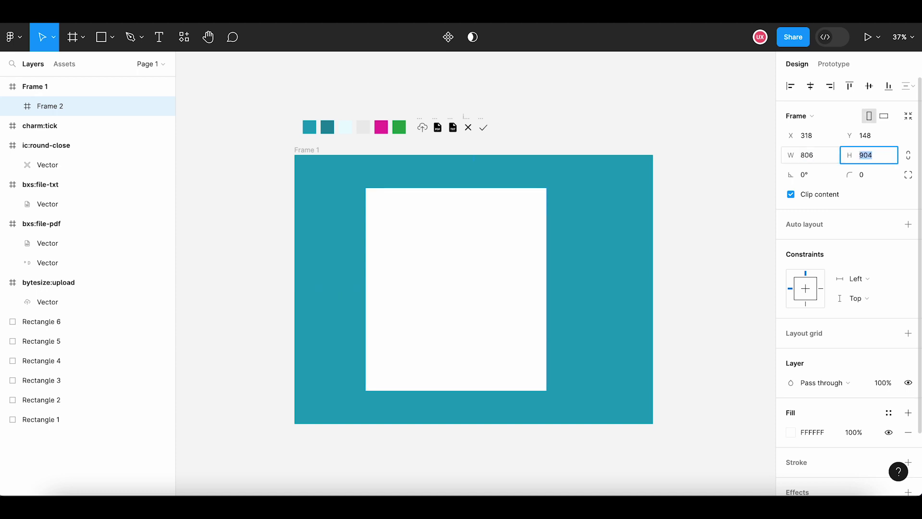
text(936)
key(Return)
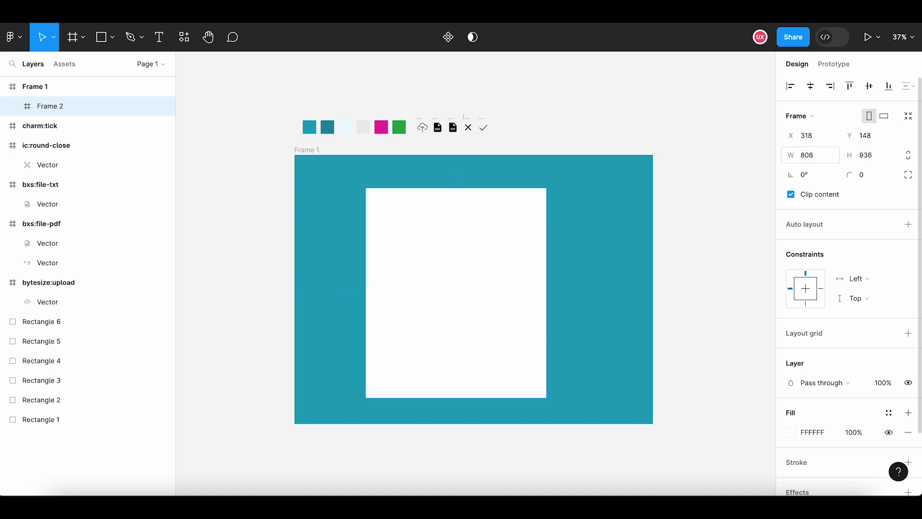
drag(456, 274, 474, 274)
click(874, 173)
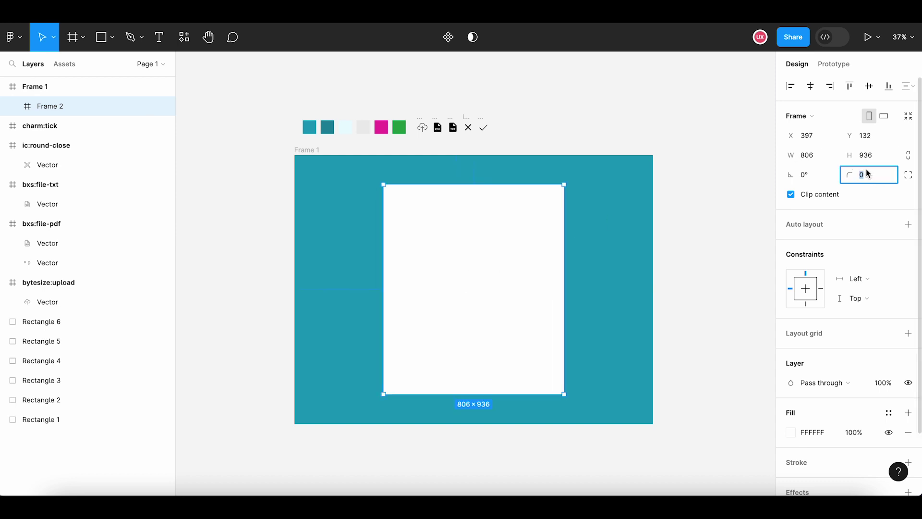
text(30)
key(Return)
Add a drop shadow with X 10, Y 10, blur 50 and spread 20
scroll(901, 423, down, 3)
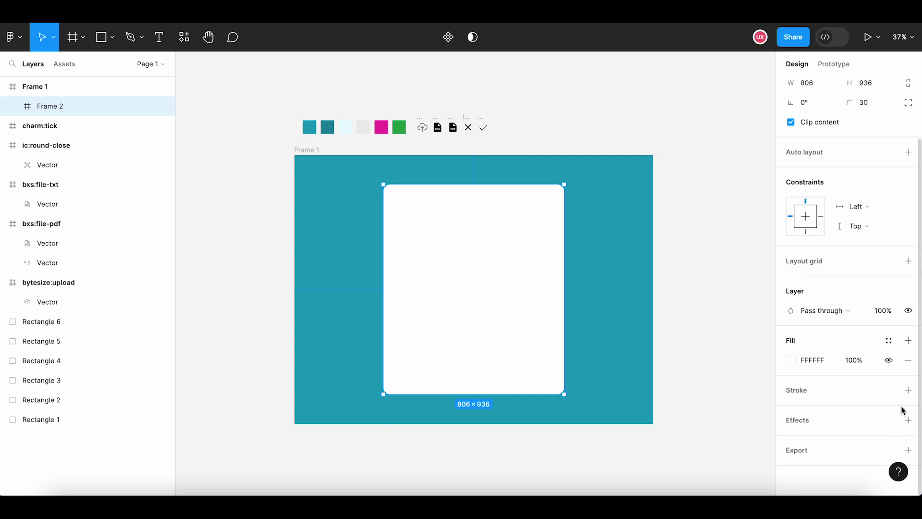
click(908, 421)
click(791, 440)
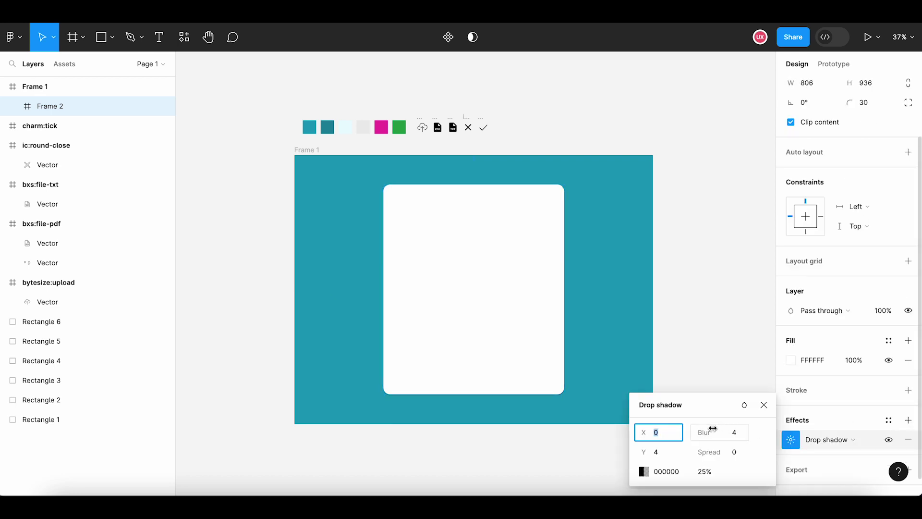
text(10)
key(Tab)
text(10)
key(Tab)
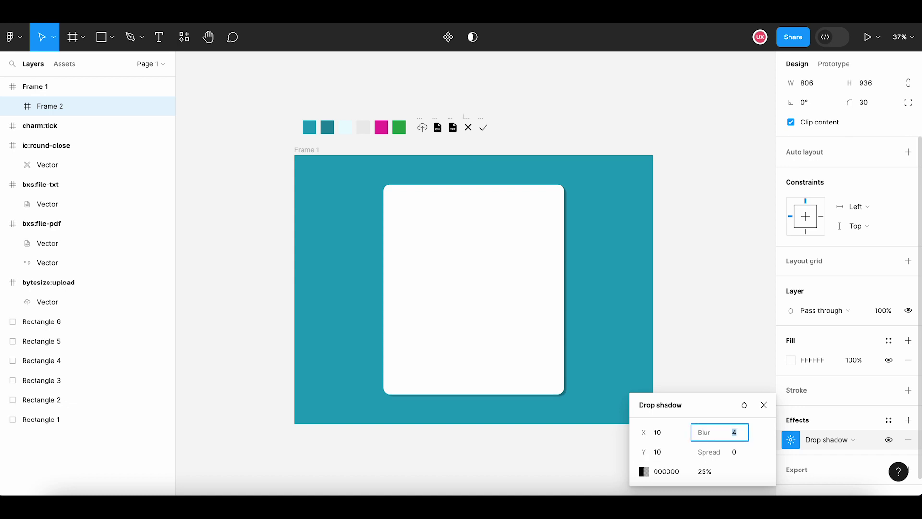
text(50)
key(Tab)
text(20)
key(Return)
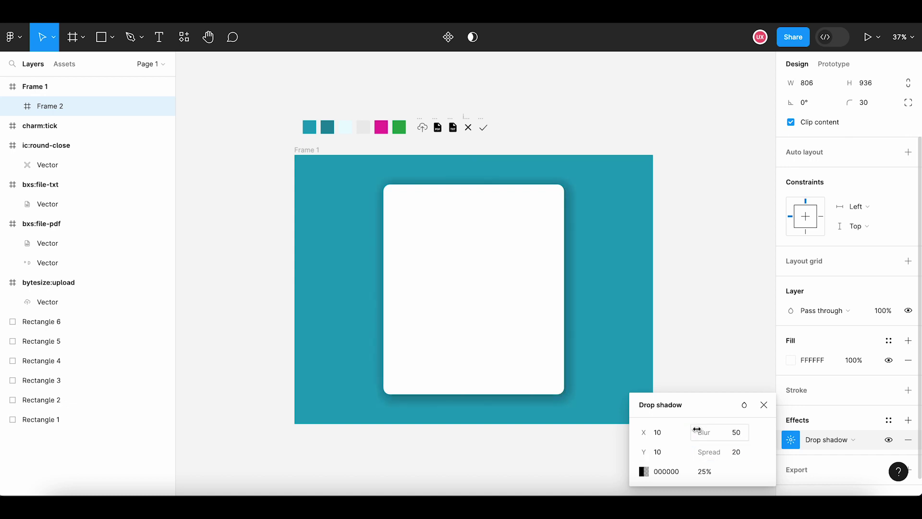
click(684, 262)
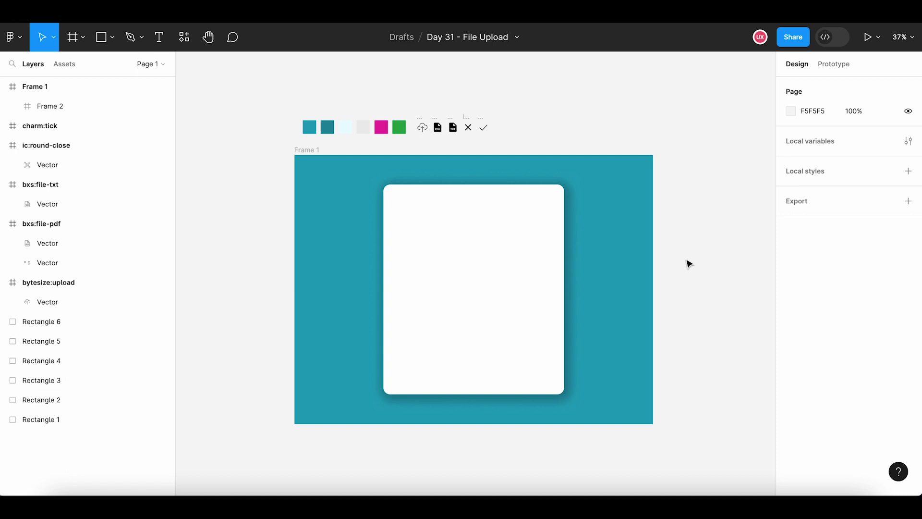
Add the text UPLOAD FILES near the top of the white card
click(540, 239)
click(161, 43)
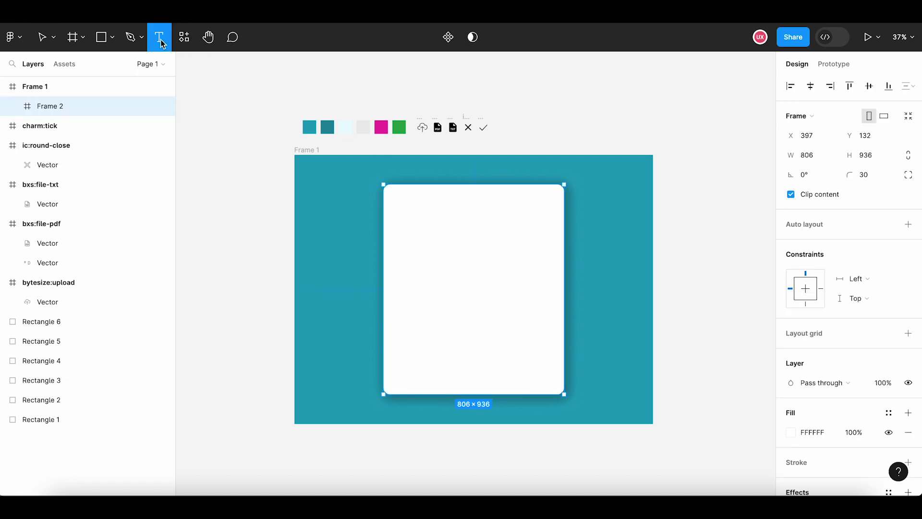
click(444, 205)
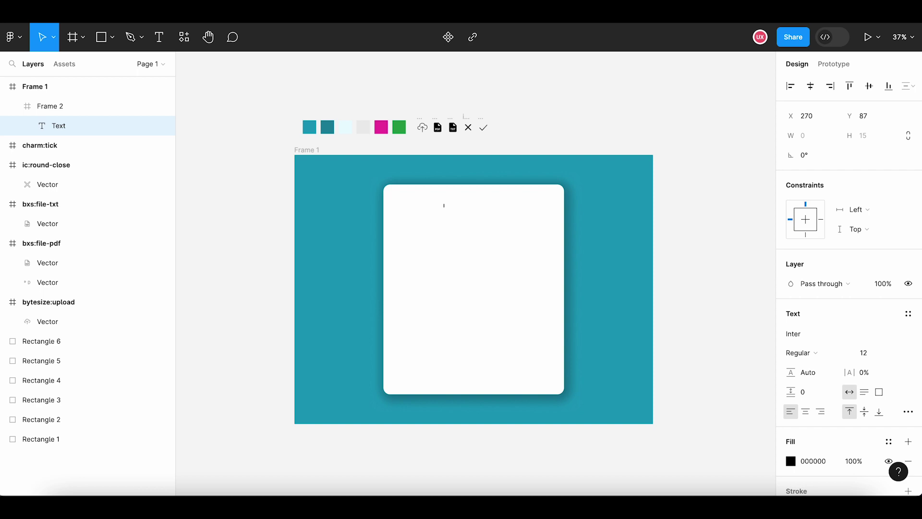
text(UPLOAD FILES)
key(Escape)
Set the heading to Inter Semi Bold at size 34
scroll(457, 198, up, 3)
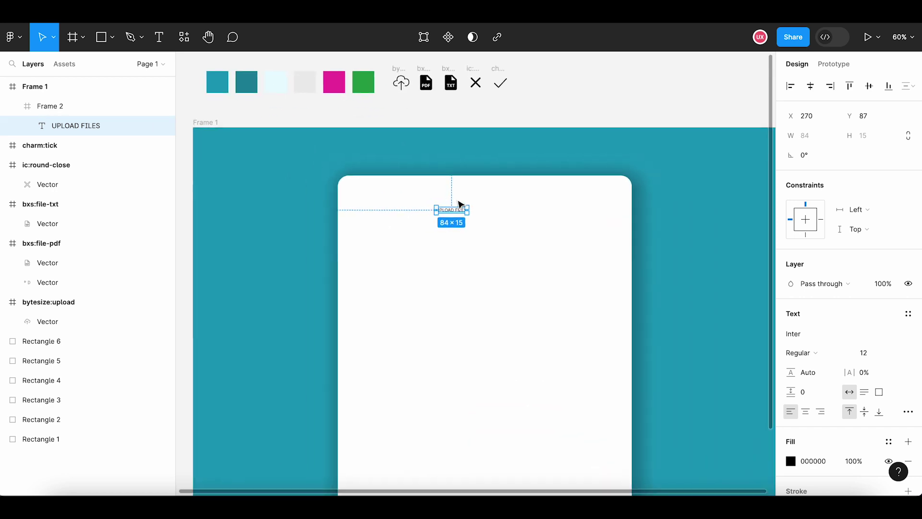
click(801, 353)
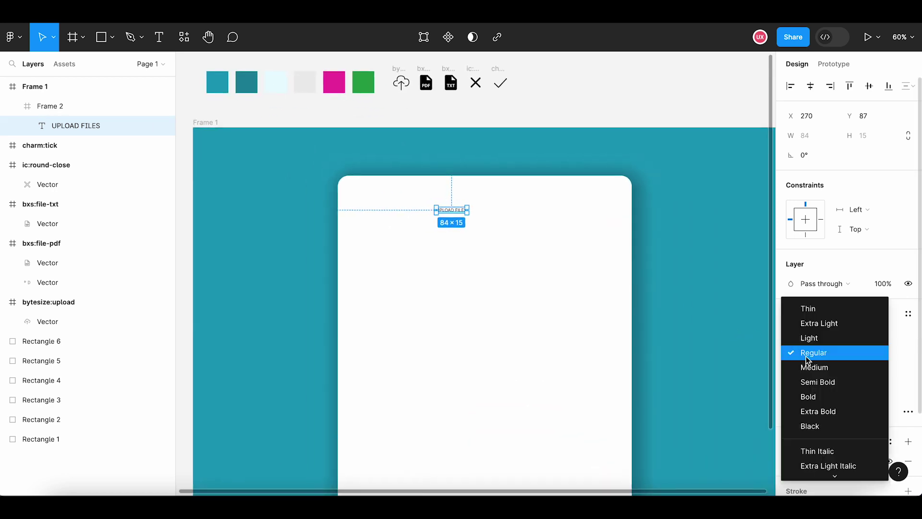
click(817, 382)
click(873, 352)
text(34)
key(Return)
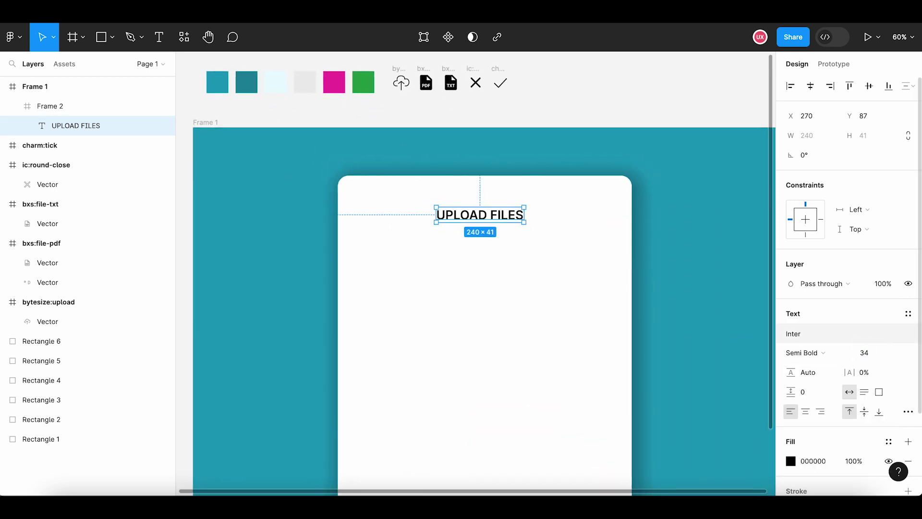
drag(491, 225, 495, 217)
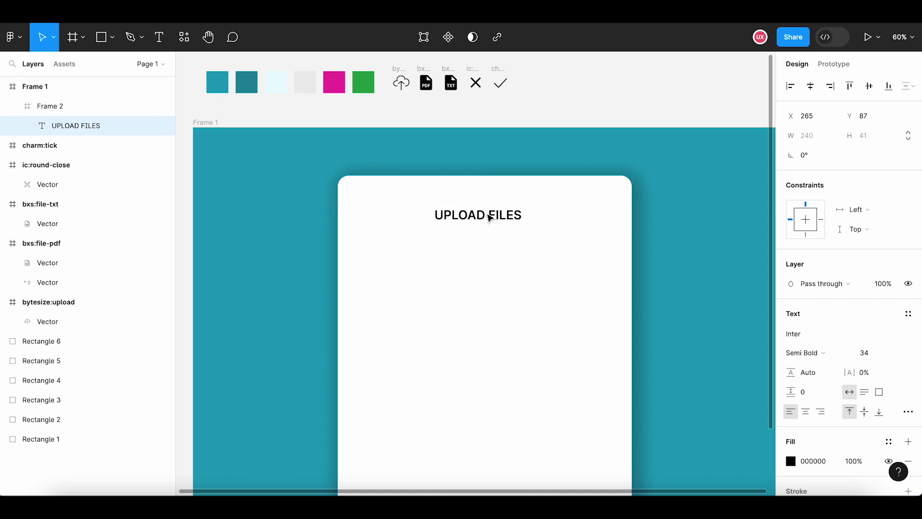
Centre-align the heading text and set its fill opacity to 67%
click(805, 411)
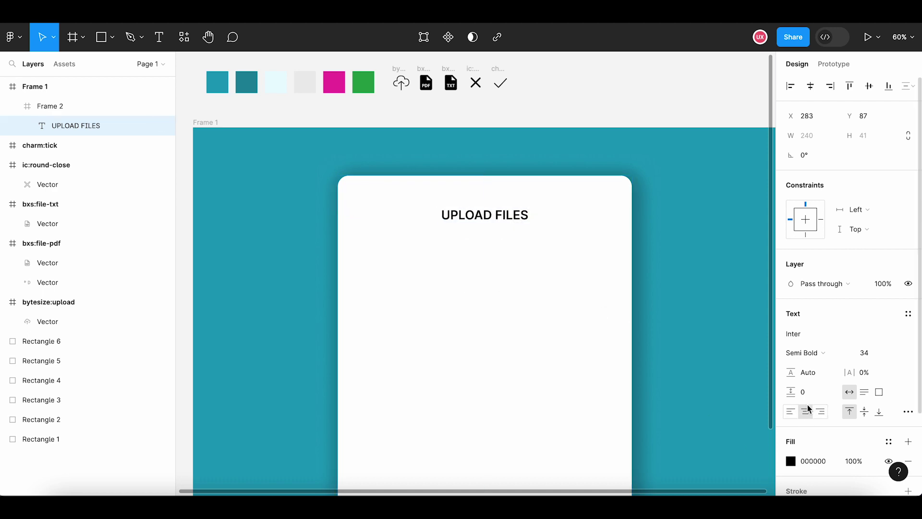
click(852, 460)
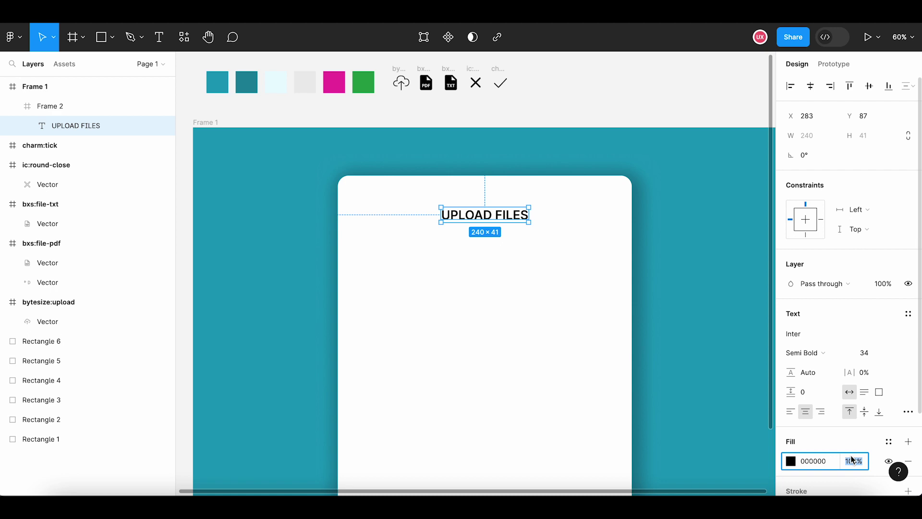
text(67)
key(Return)
Position the heading on the card's vertical centre line
drag(484, 217, 495, 218)
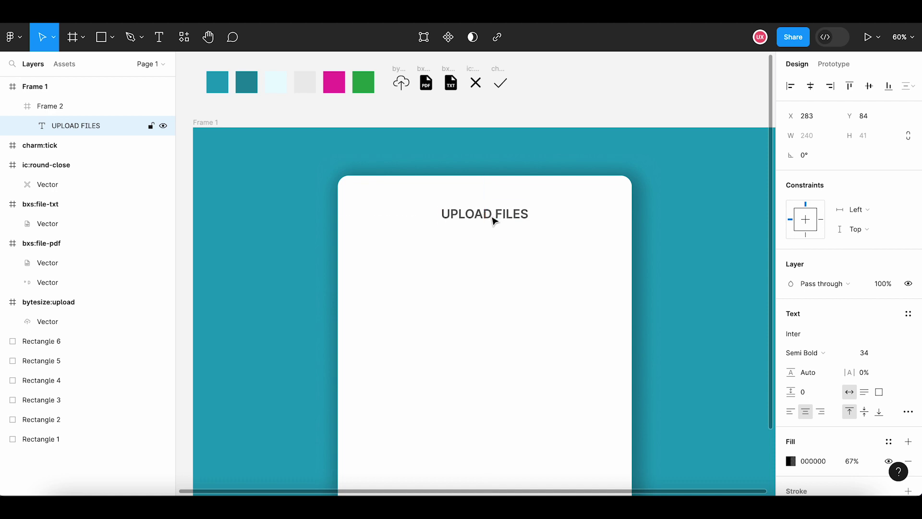
click(501, 241)
scroll(500, 243, down, 1)
scroll(498, 245, down, 1)
drag(471, 202, 473, 204)
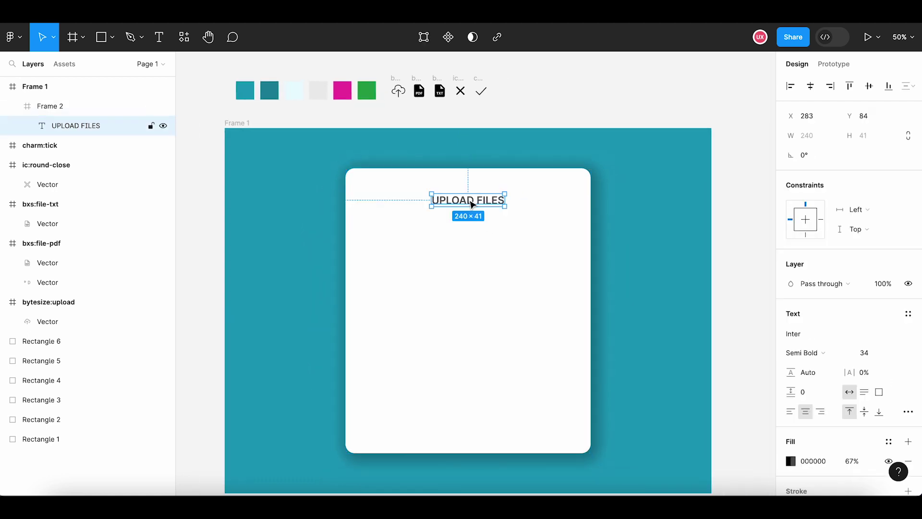
click(475, 220)
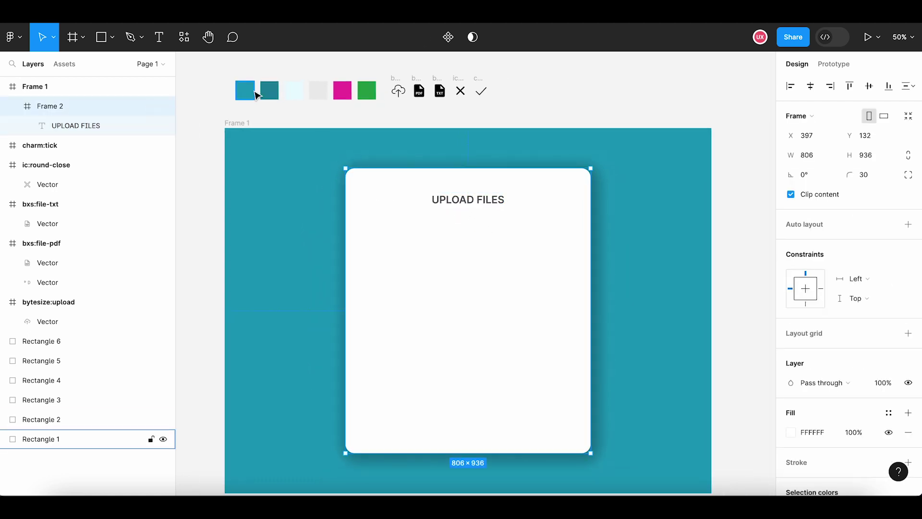
Draw Frame 3 inside the card and size it to 590 × 260
click(83, 37)
click(96, 66)
scroll(418, 245, left, 1)
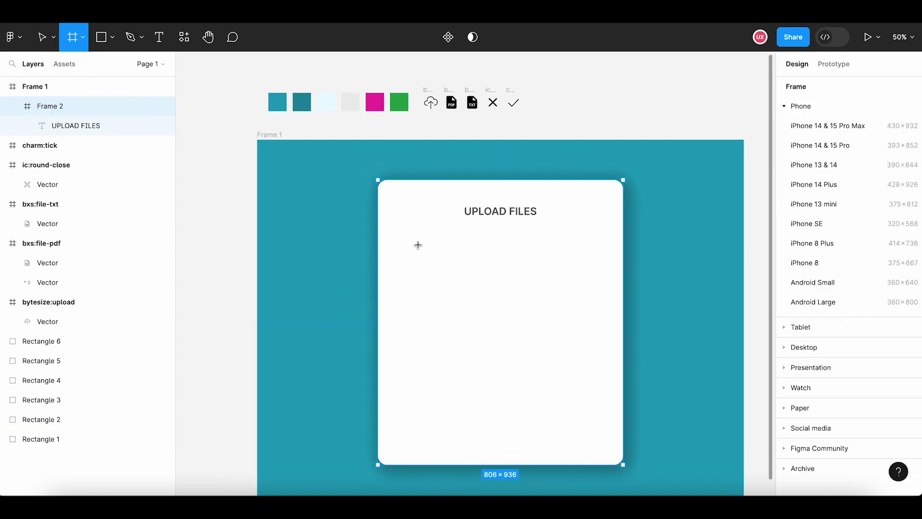
scroll(416, 246, right, 2)
scroll(415, 245, down, 1)
drag(392, 232, 581, 301)
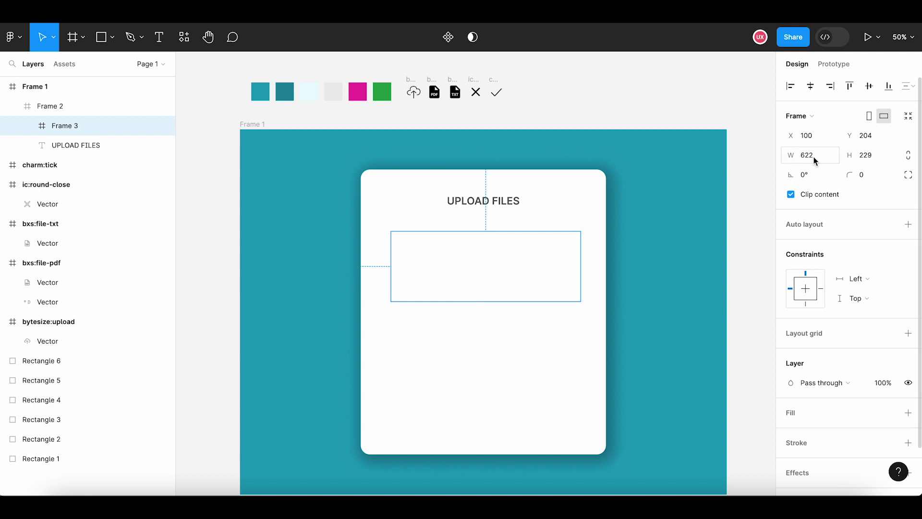
text(590)
key(Tab)
text(2)
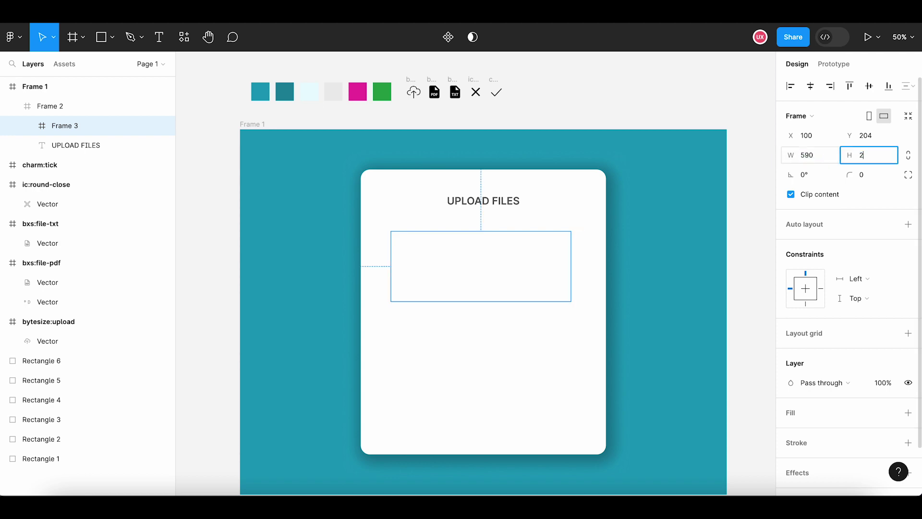
text(60)
key(Return)
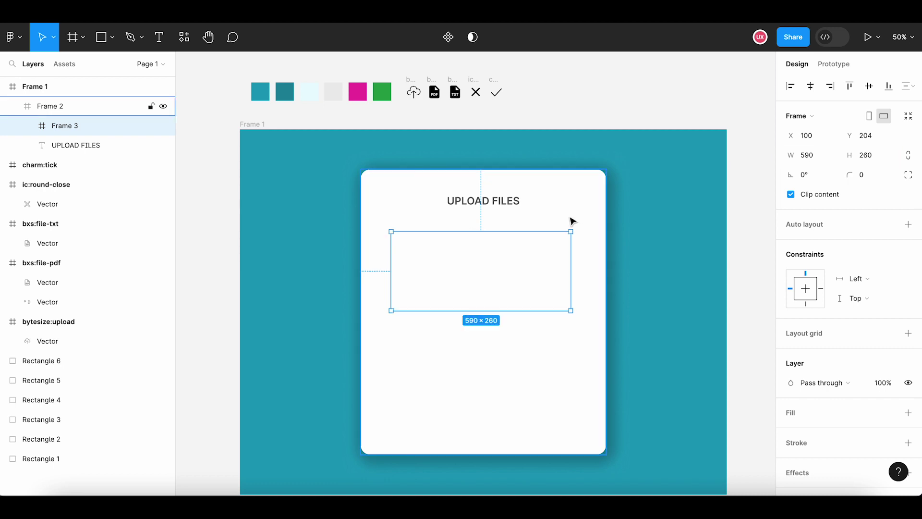
Give the drop zone a teal stroke, dashed with dash length 10
click(499, 260)
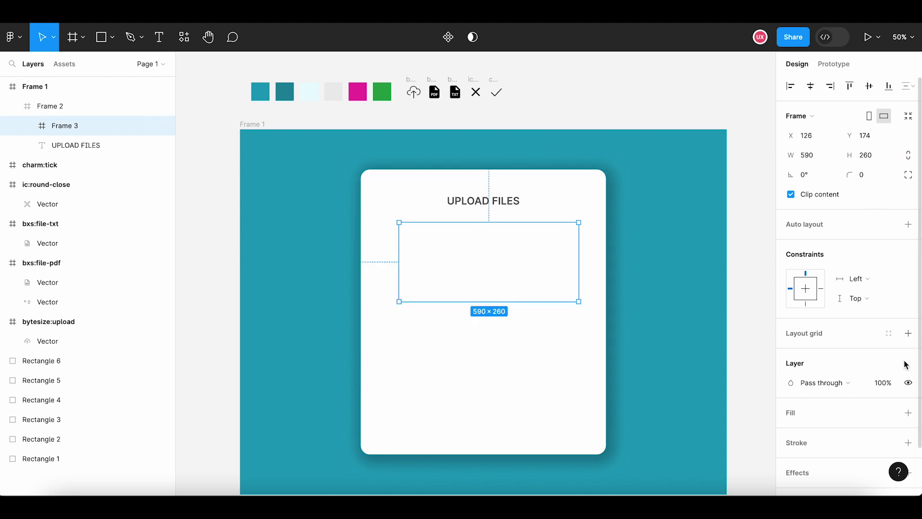
click(909, 444)
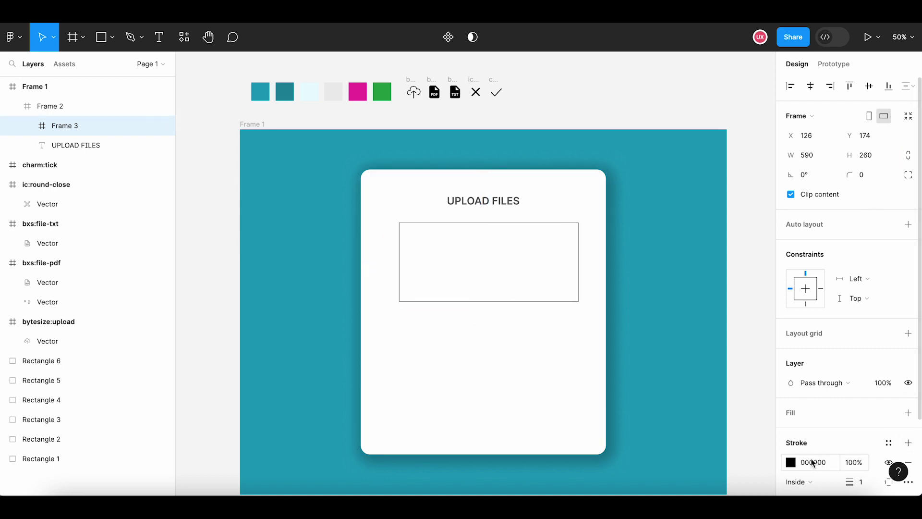
scroll(813, 461, down, 2)
click(791, 371)
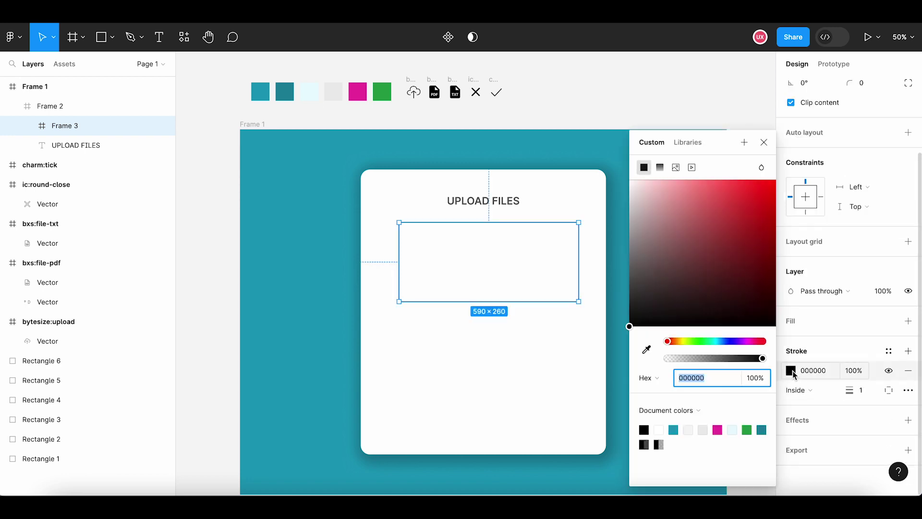
click(647, 349)
click(293, 342)
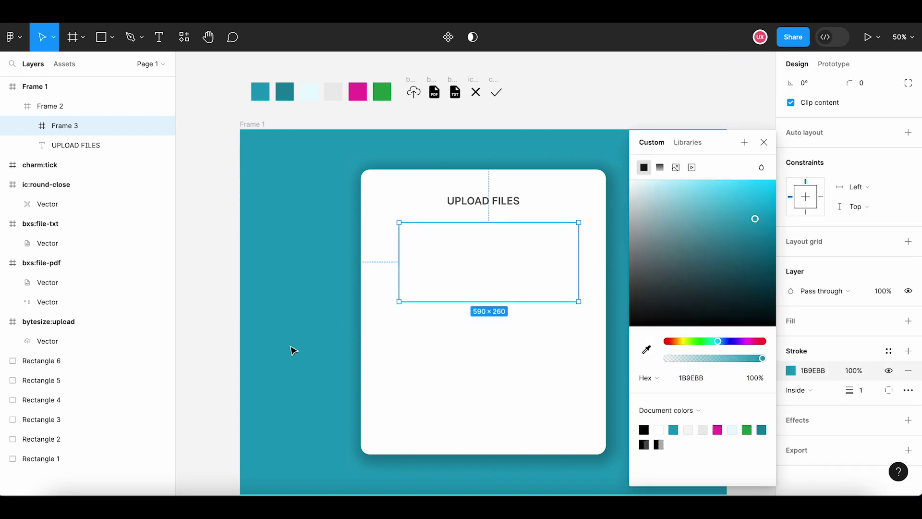
click(908, 390)
click(753, 392)
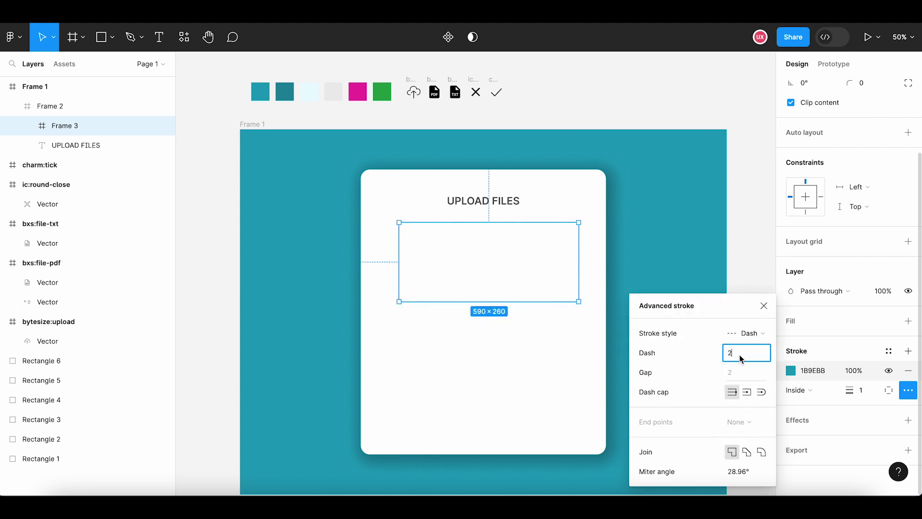
text(10)
key(Return)
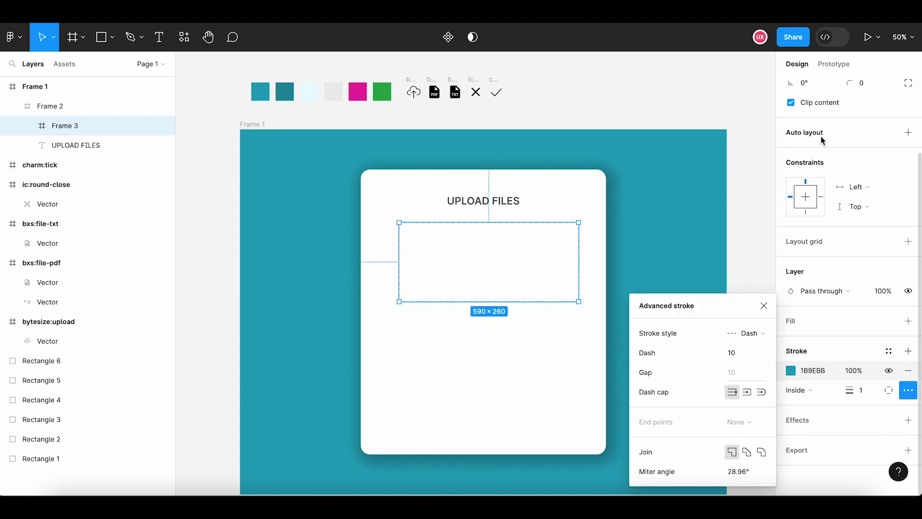
click(648, 210)
Round the drop zone's corners to 10 and centre it in the card
click(529, 233)
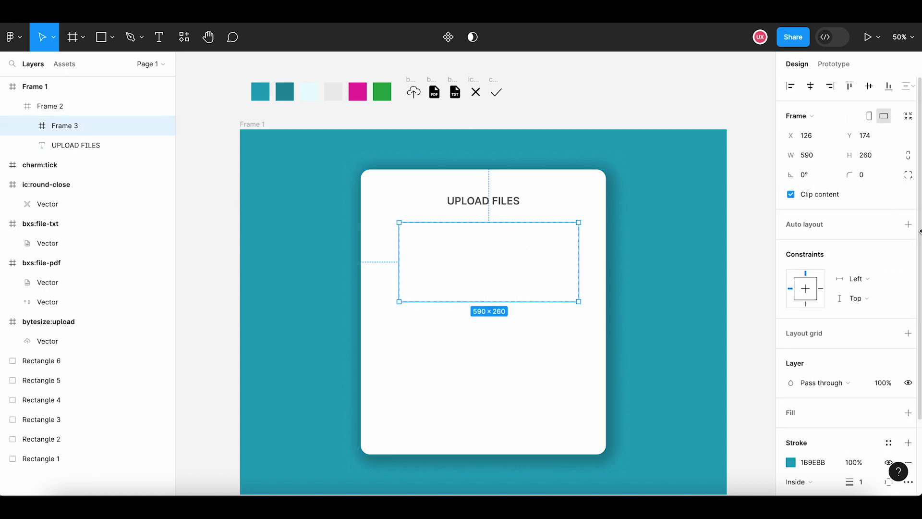
click(871, 180)
text(10)
key(Return)
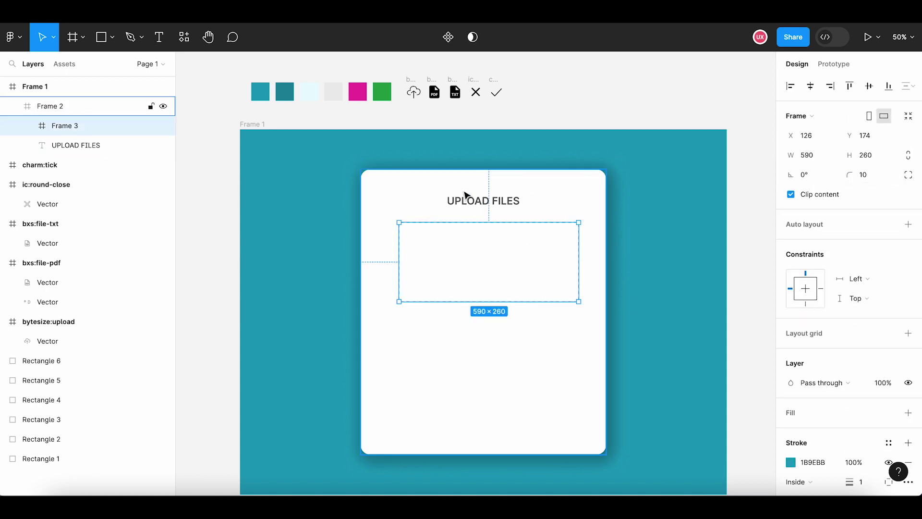
drag(478, 262, 474, 262)
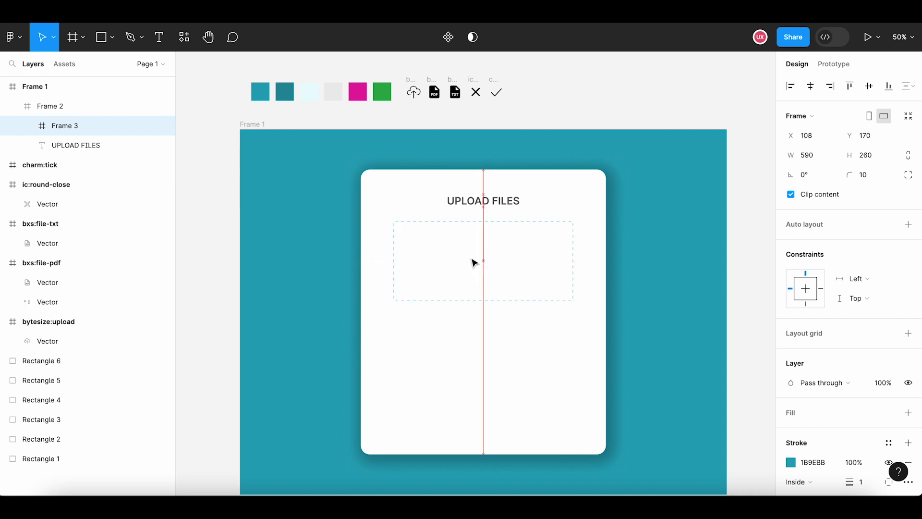
click(384, 206)
Paste the bytesize:upload icon into Frame 3 at its top centre
scroll(493, 236, up, 3)
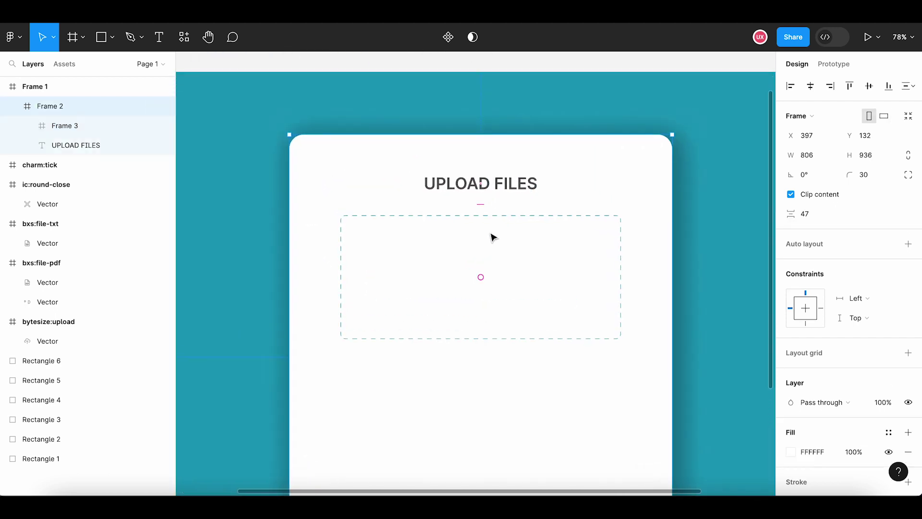
scroll(490, 237, down, 3)
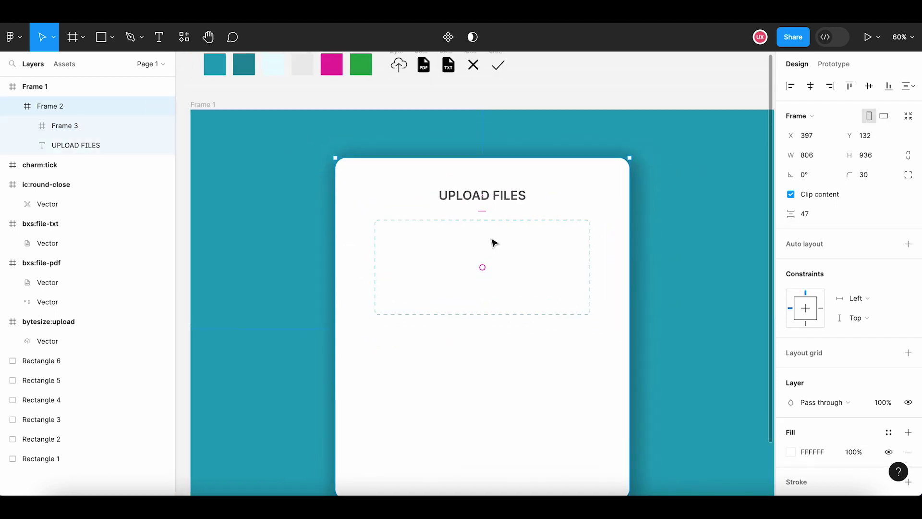
click(393, 64)
scroll(513, 269, up, 3)
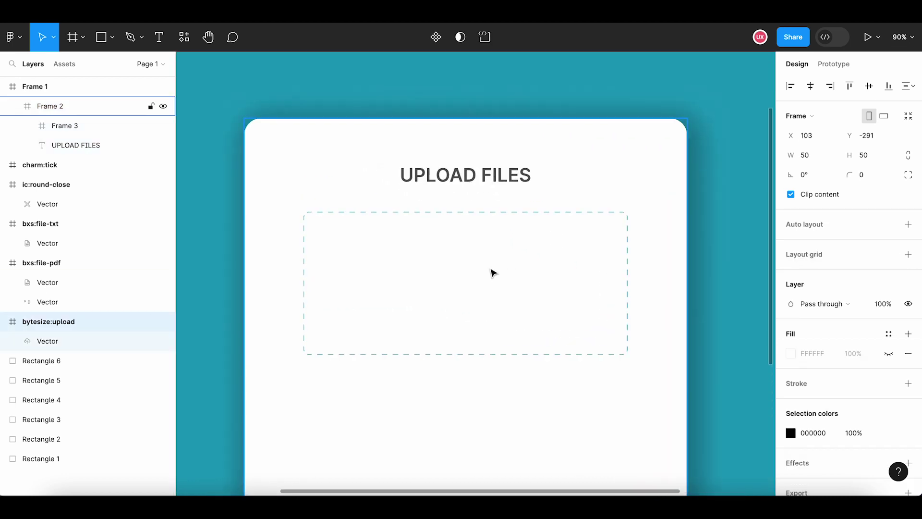
double_click(454, 255)
key(ctrl+v)
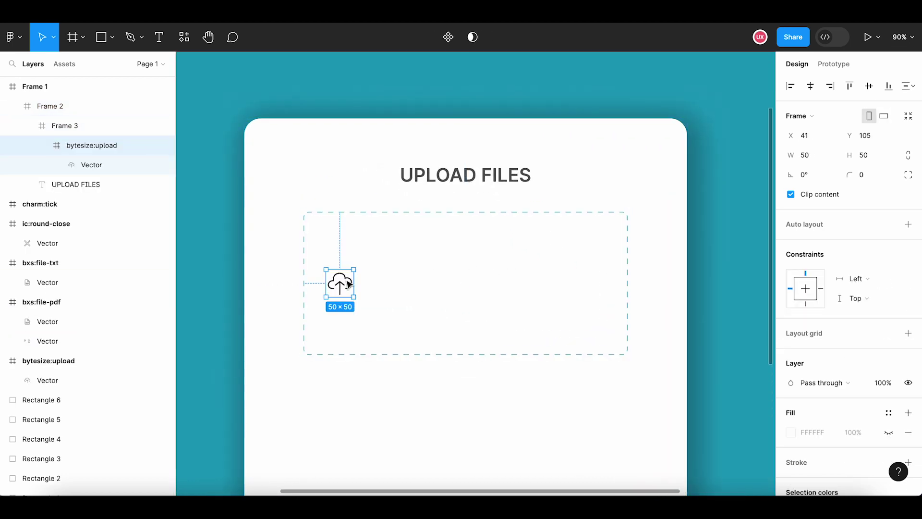
drag(348, 286, 466, 253)
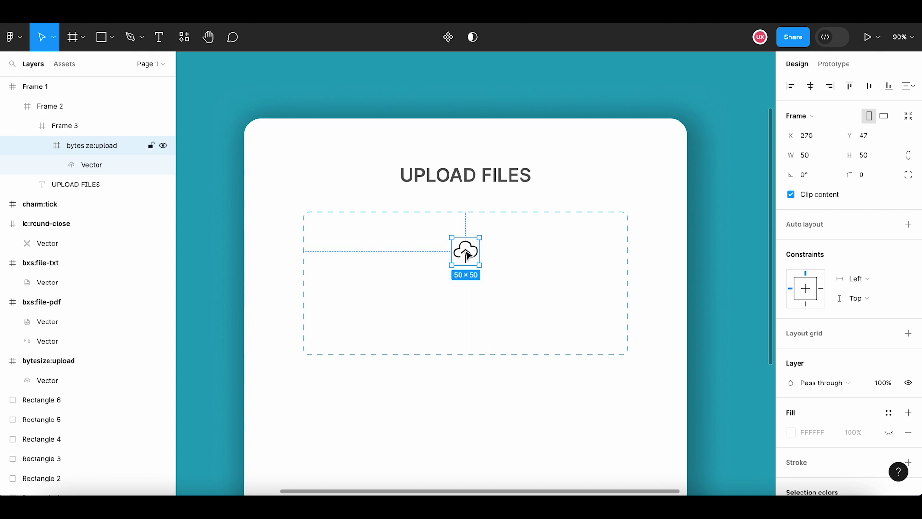
Lock the icon's proportions and resize it to 32 × 32
click(908, 155)
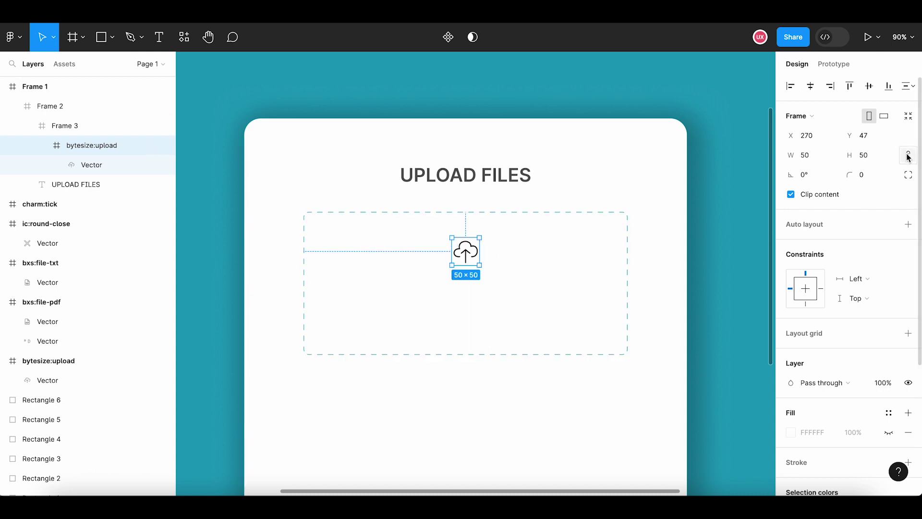
click(820, 156)
text(32)
key(Return)
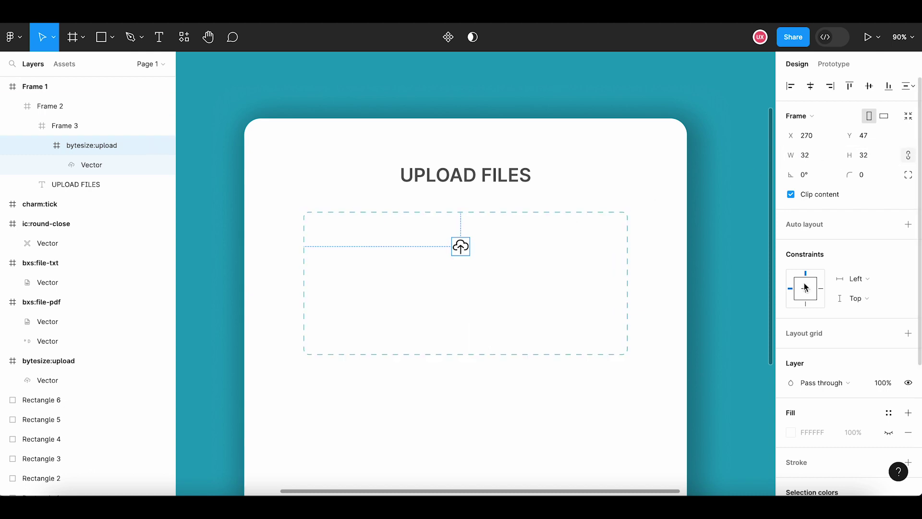
Colour the upload icon teal by eyedropping it in Selection colors
scroll(913, 418, down, 4)
click(791, 324)
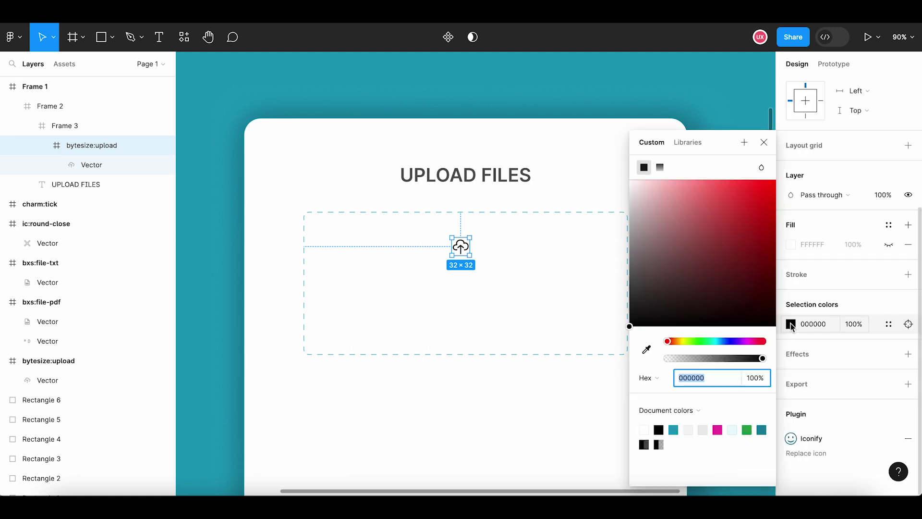
click(647, 350)
click(493, 99)
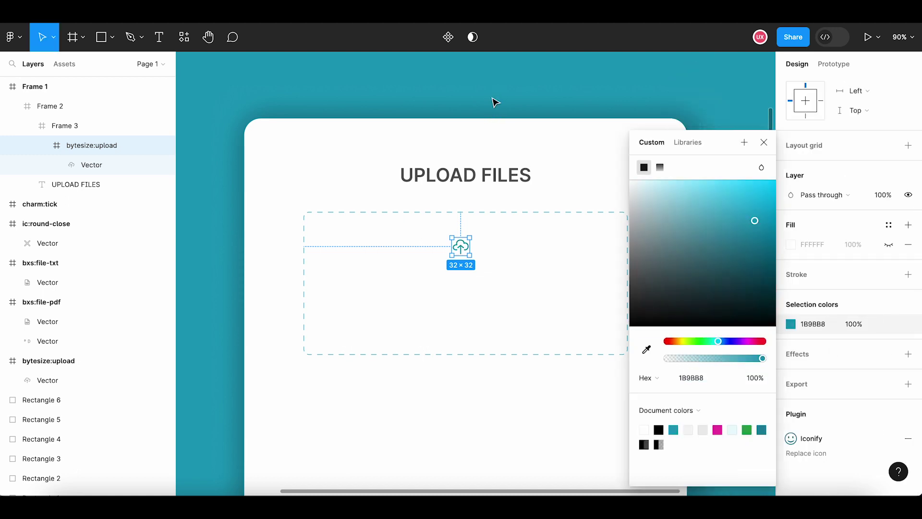
click(512, 240)
scroll(482, 267, up, 4)
scroll(474, 264, up, 1)
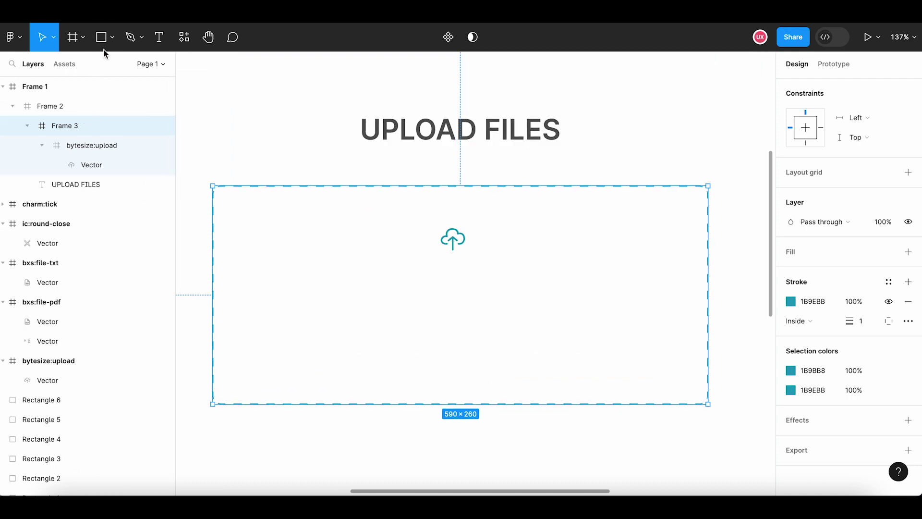
click(111, 39)
Draw a 60 × 60 ellipse, layer it below bytesize:upload, and nudge it centred
click(109, 110)
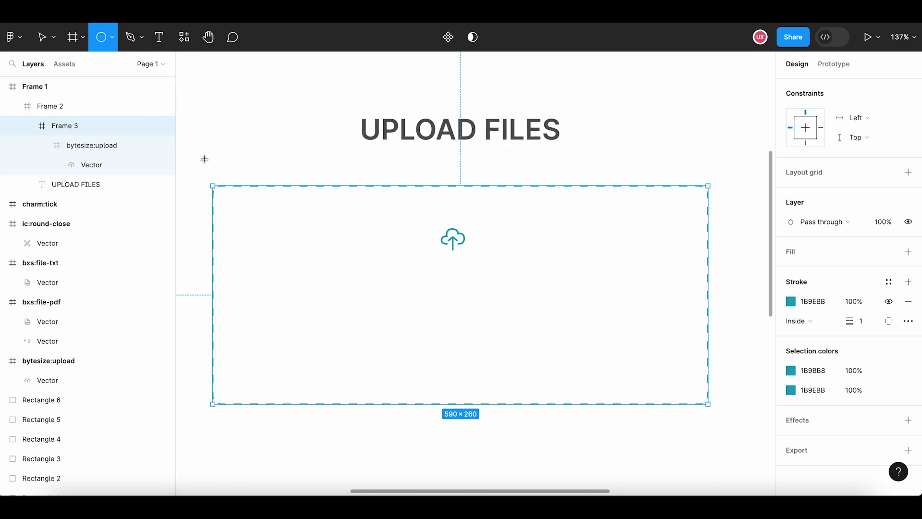
drag(429, 218, 478, 264)
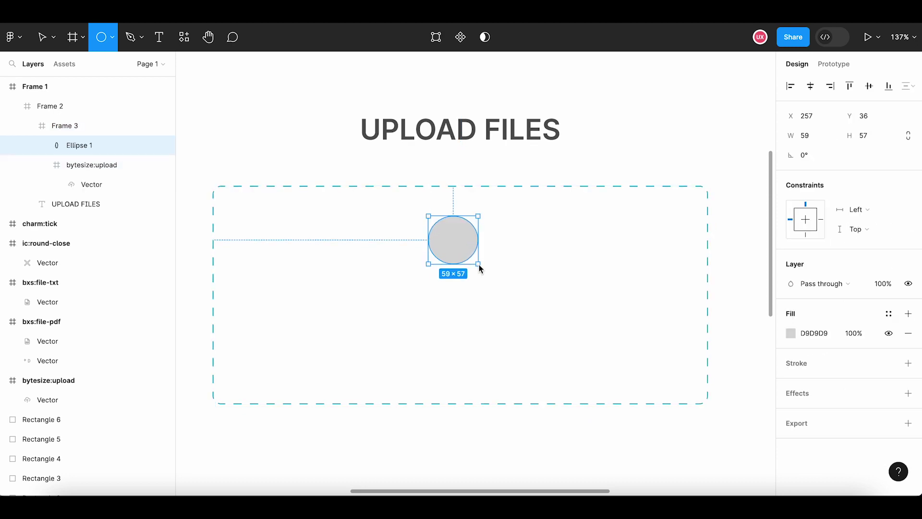
click(811, 135)
text(60)
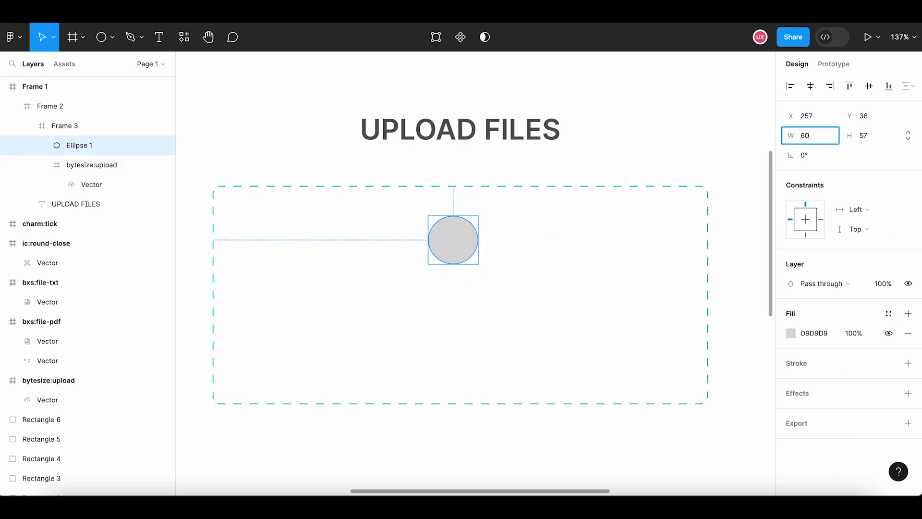
key(Tab)
text(60)
key(Return)
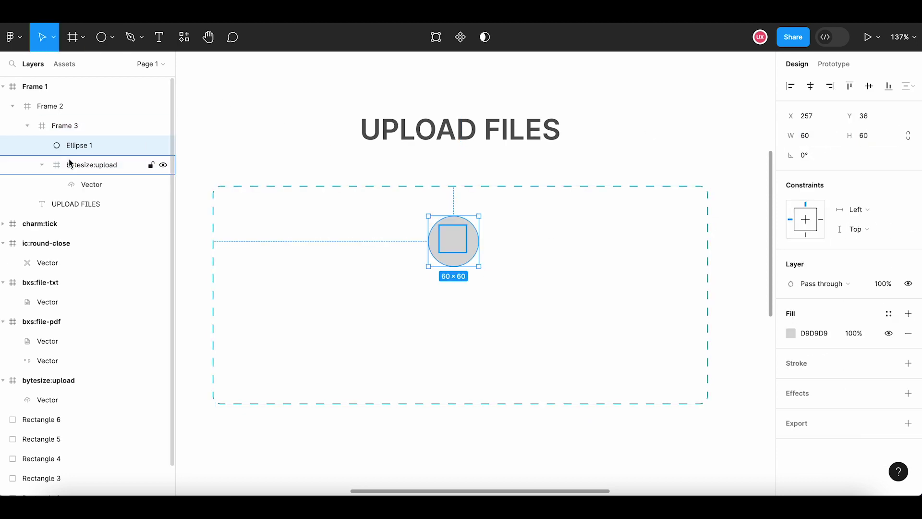
drag(89, 145, 89, 172)
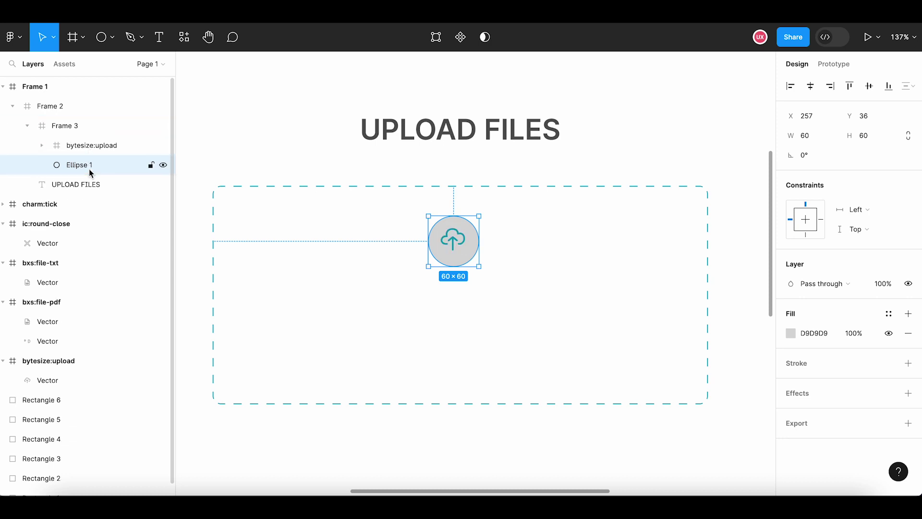
key(Left)
key(Up)
key(Up)
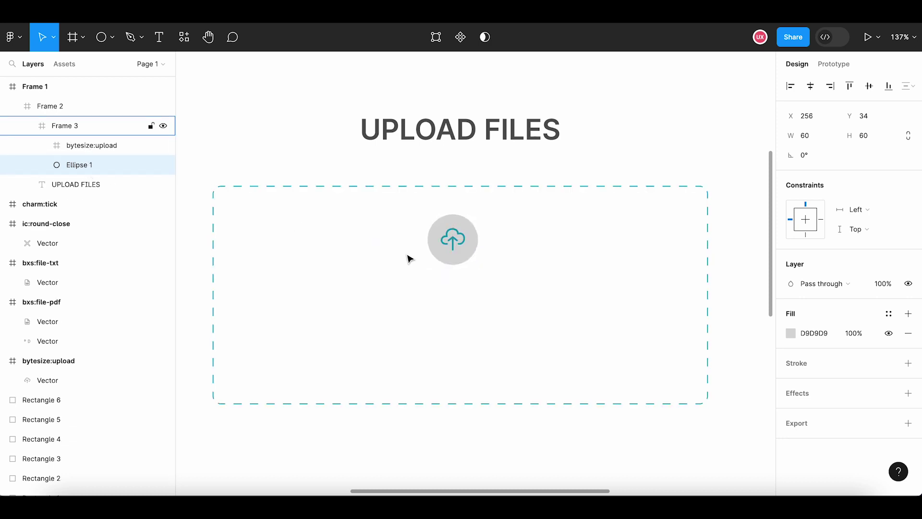
click(791, 333)
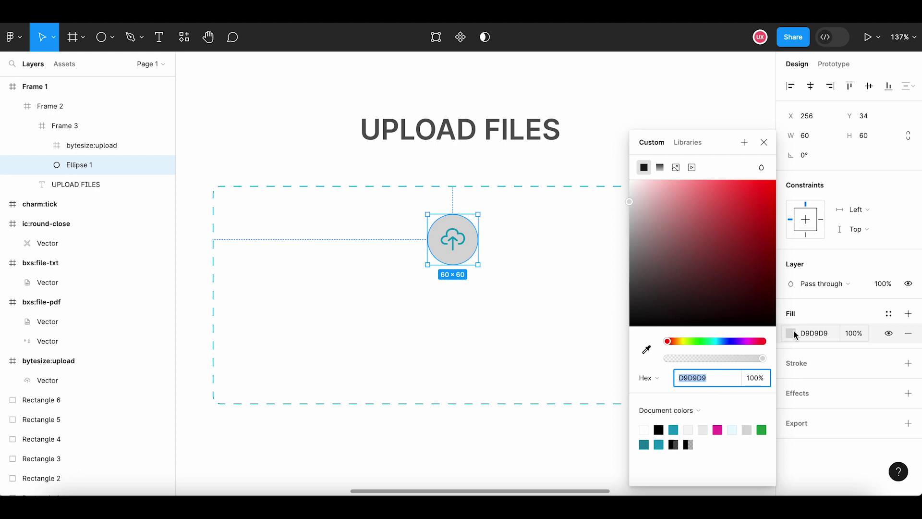
Switch the circle's fill to a linear gradient with teal 1B9EBB at both stops
click(660, 168)
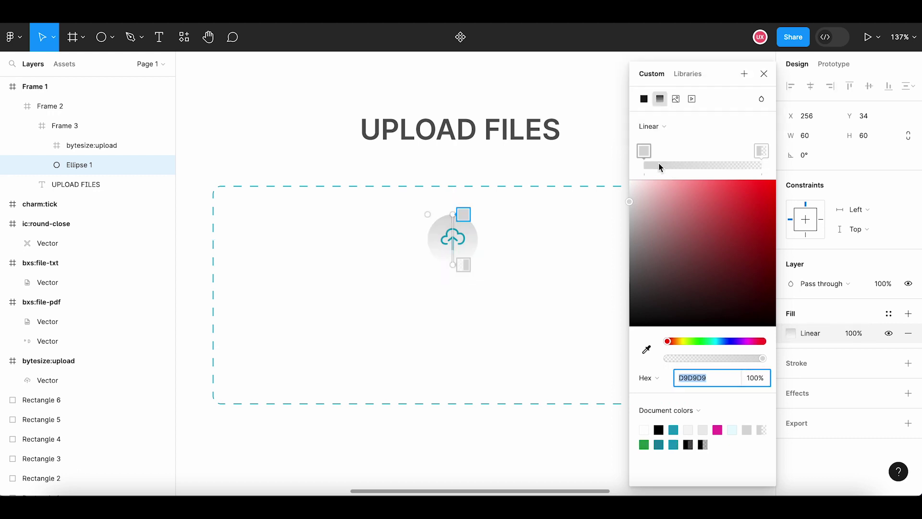
click(652, 353)
scroll(515, 332, down, 3)
scroll(515, 332, down, 3)
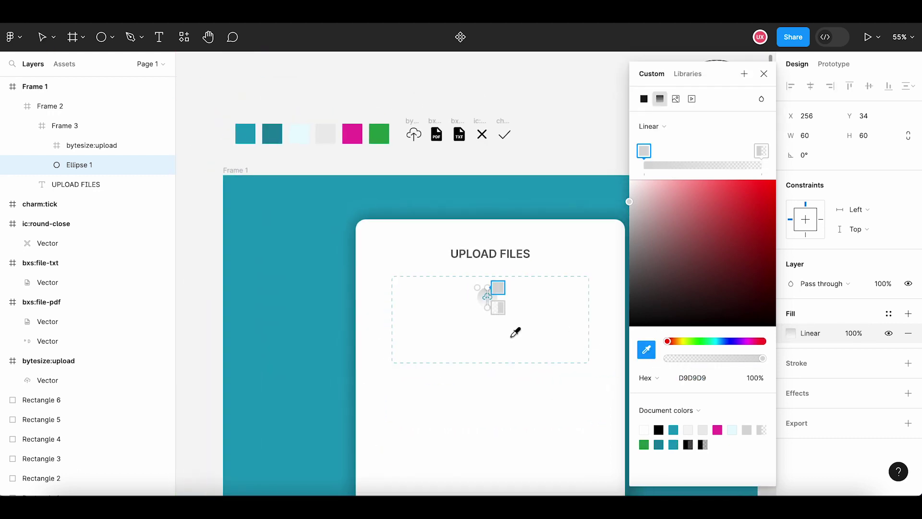
click(253, 135)
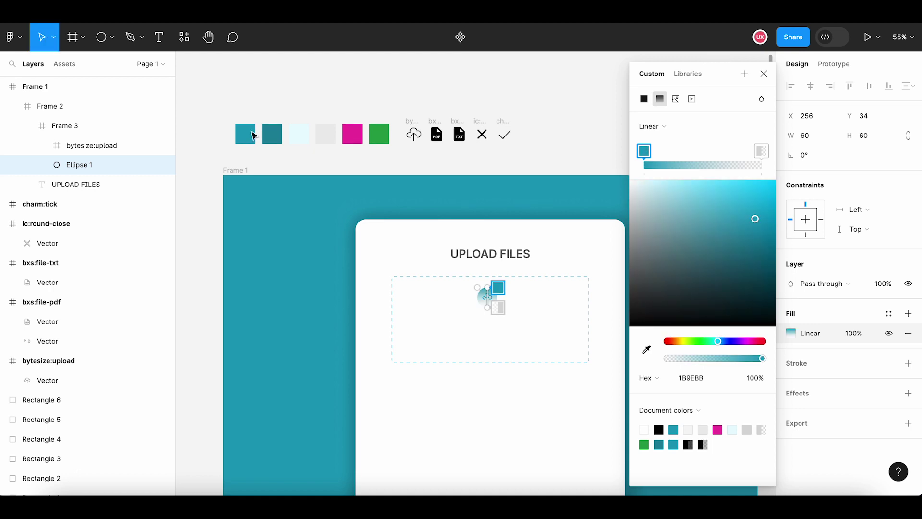
scroll(538, 320, up, 2)
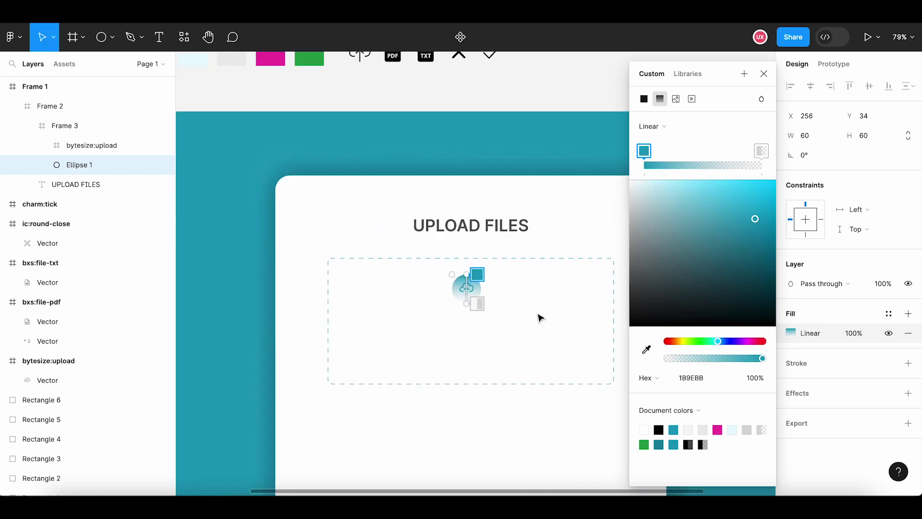
click(761, 150)
click(646, 349)
scroll(435, 255, down, 2)
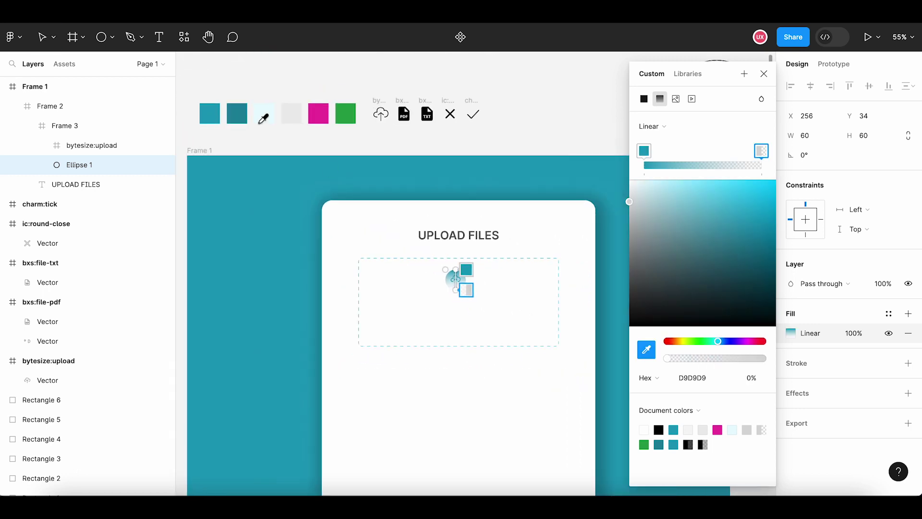
click(212, 110)
scroll(474, 305, up, 3)
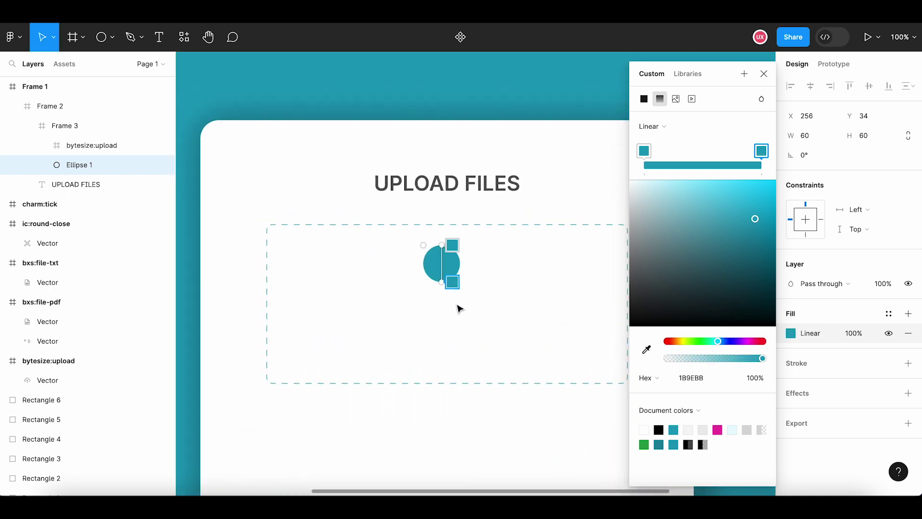
scroll(458, 307, up, 1)
Lower the gradient's left stop to 12% alpha and the right stop to 30%
click(644, 151)
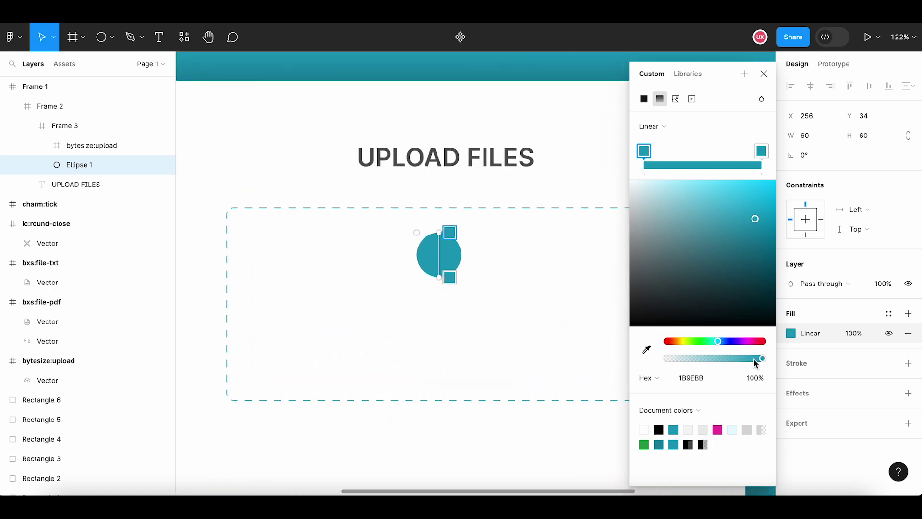
drag(755, 361, 677, 363)
click(761, 150)
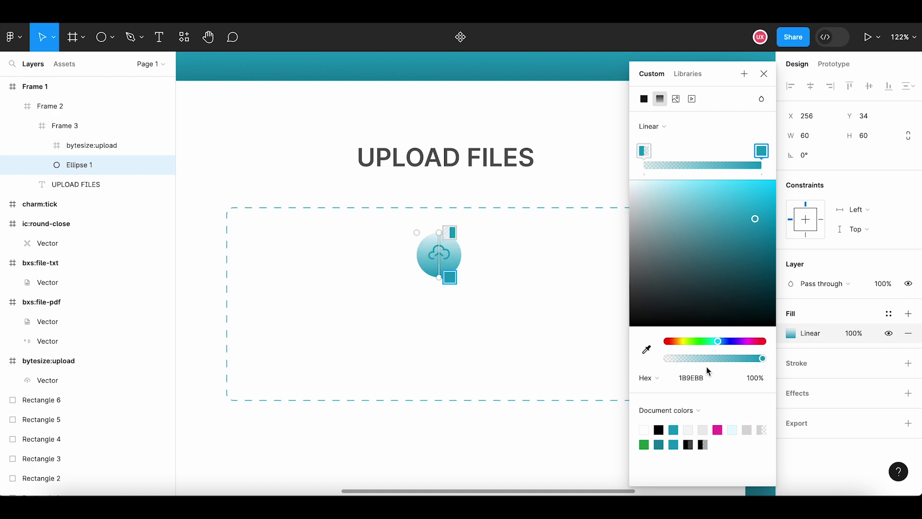
drag(763, 359, 699, 359)
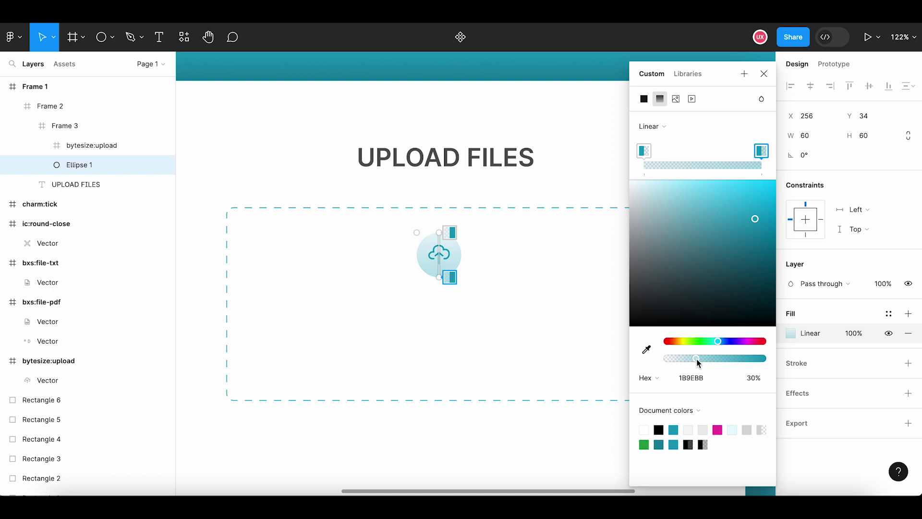
click(764, 73)
Duplicate the circle behind the upload icon, widen the copy to 80, and centre it beneath the original
click(595, 230)
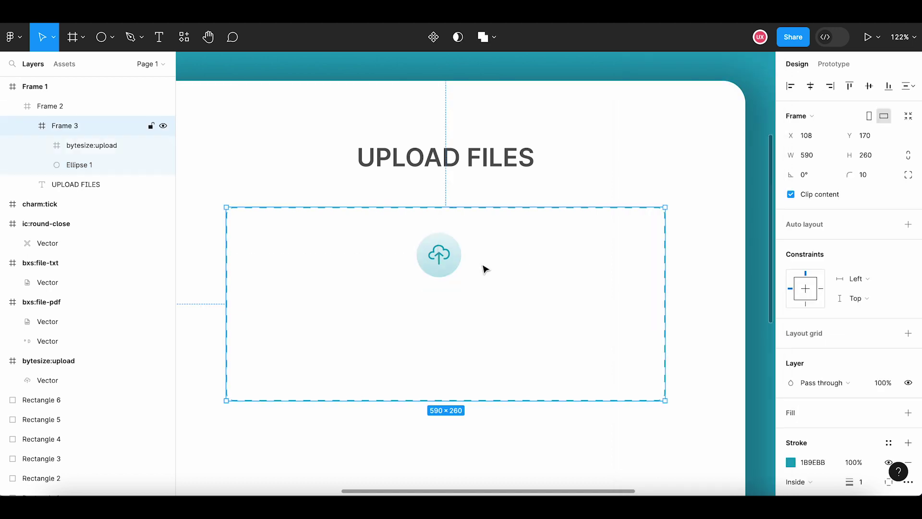
scroll(451, 278, up, 3)
scroll(453, 280, up, 2)
scroll(452, 277, up, 2)
click(450, 273)
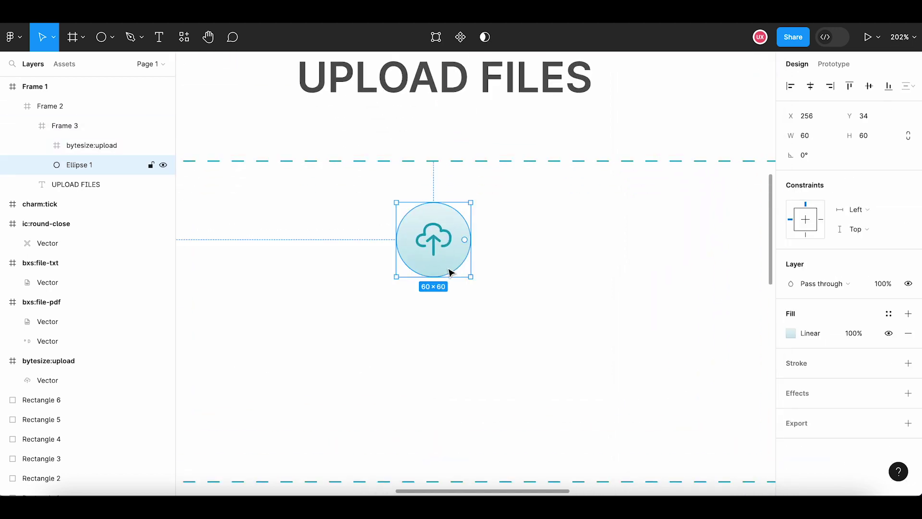
key(ctrl+d)
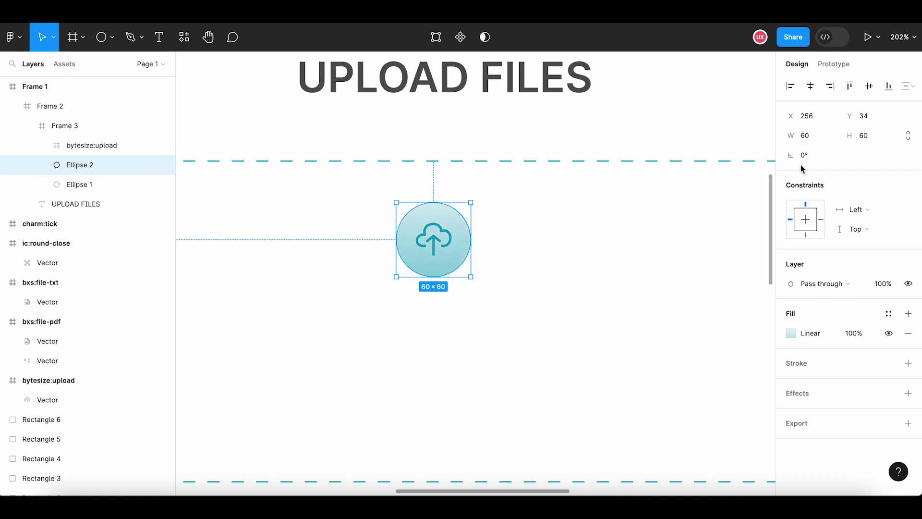
click(811, 139)
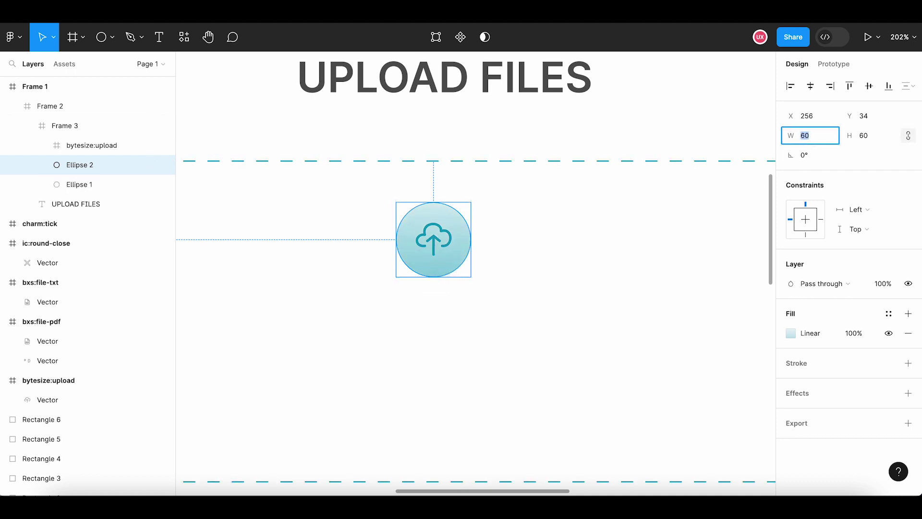
text(80)
key(Return)
mouse_move(60, 164)
mouse_down()
mouse_move(67, 188)
mouse_move(151, 181)
mouse_up()
key(shift+Left)
key(Up)
key(Up)
key(Up)
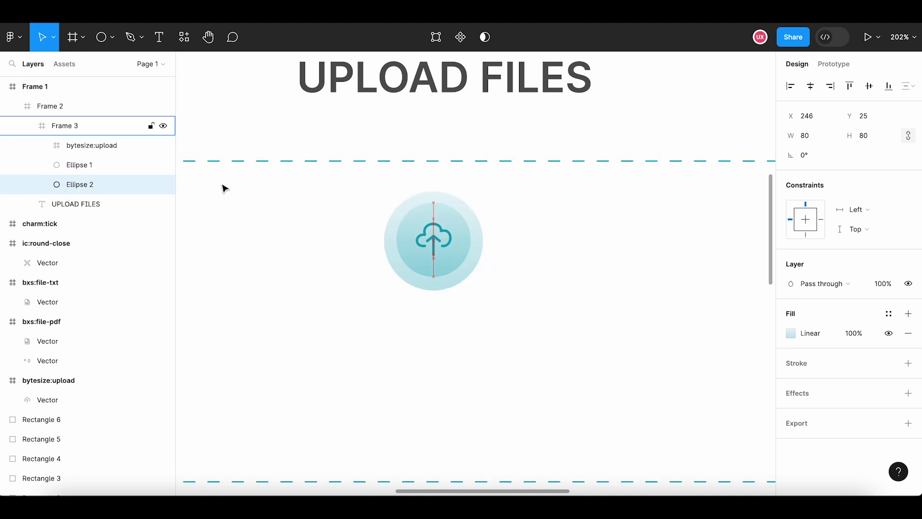
key(Up)
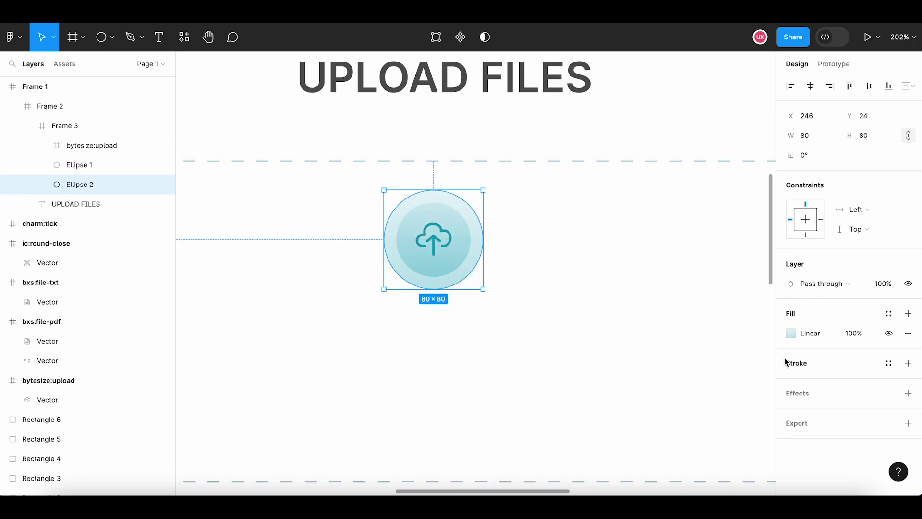
Give the larger circle a solid pale cyan fill sampled from the canvas
click(791, 334)
click(644, 99)
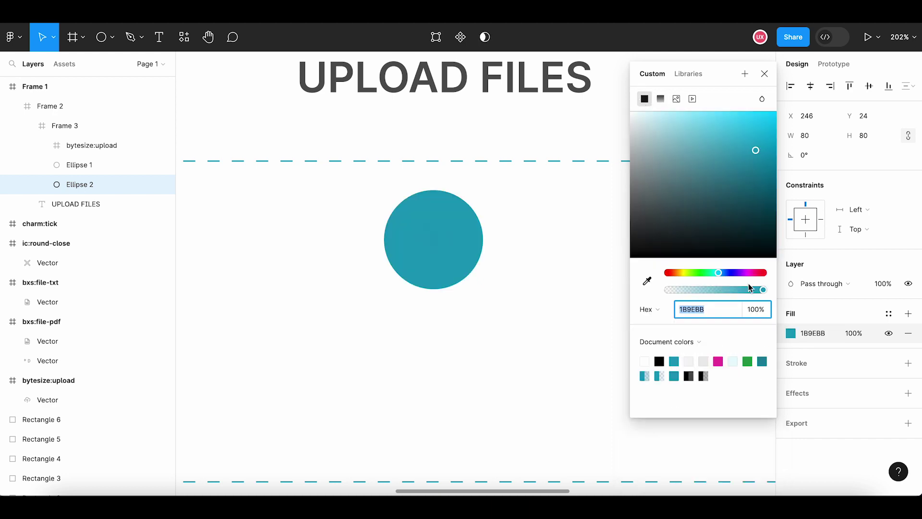
click(647, 281)
scroll(509, 299, down, 3)
scroll(510, 299, down, 3)
scroll(509, 300, down, 3)
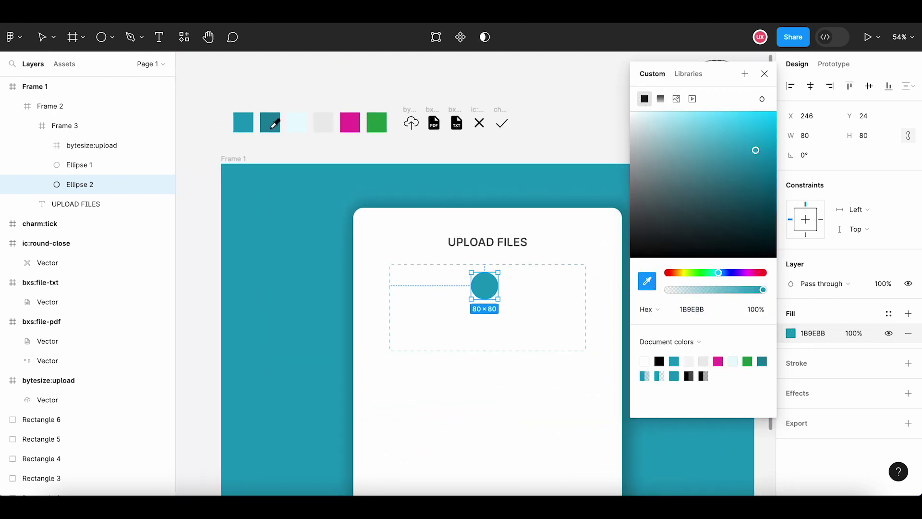
click(298, 117)
click(422, 177)
scroll(498, 315, up, 2)
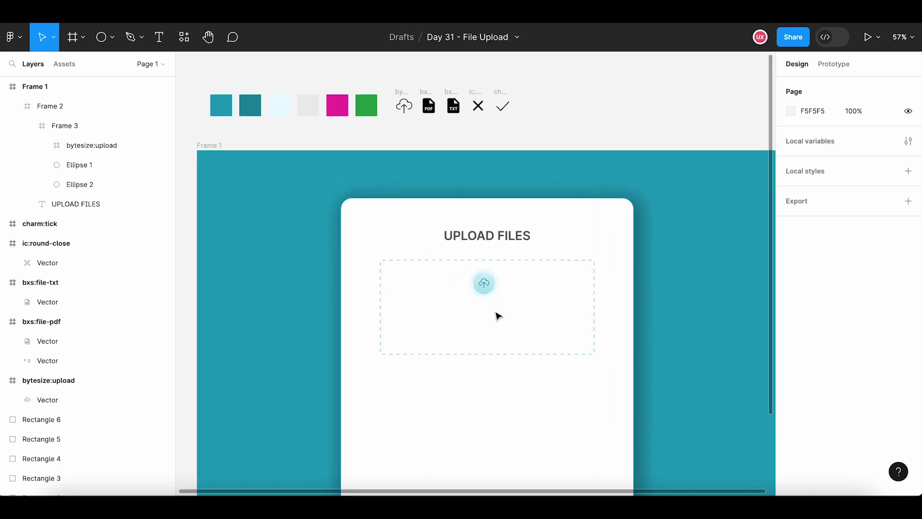
scroll(498, 316, up, 2)
scroll(498, 315, up, 3)
click(488, 267)
Group the upload icon with both circles and name the group ICON
double_click(488, 268)
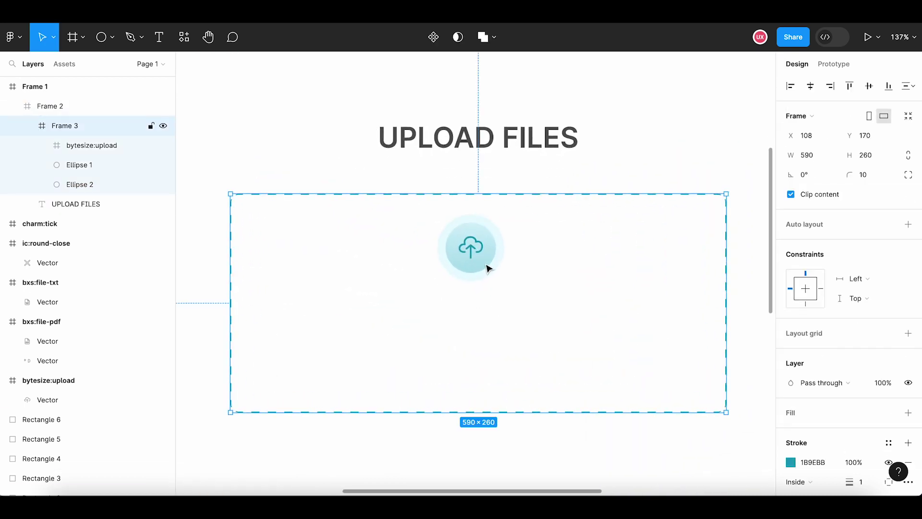
click(83, 145)
shift+click(86, 184)
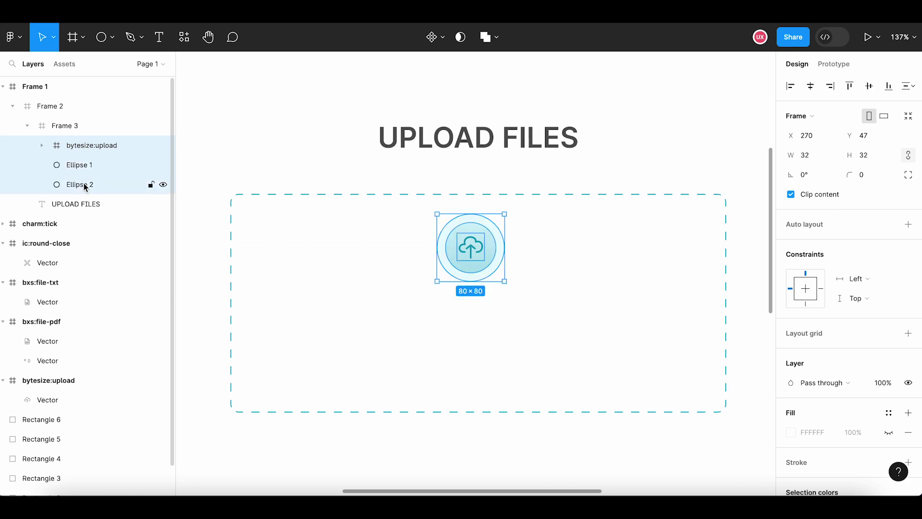
right_click(86, 183)
click(115, 241)
double_click(80, 145)
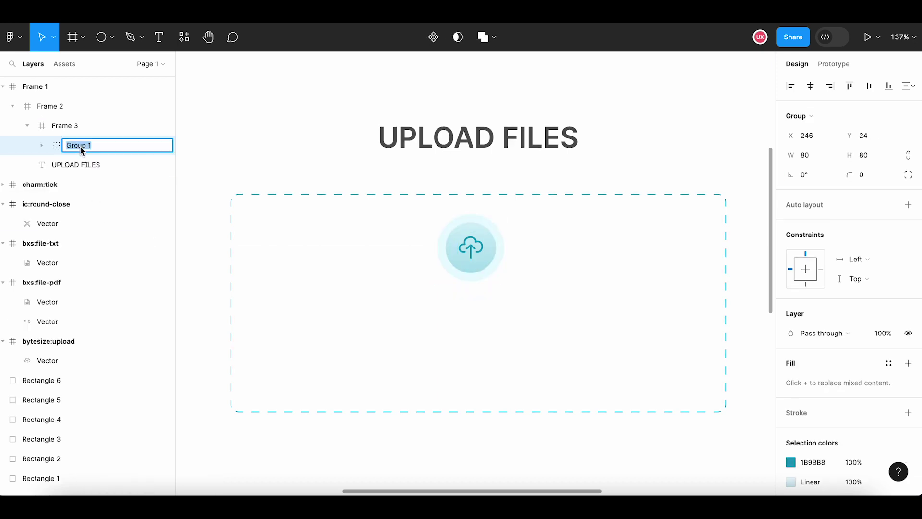
text(ICON)
key(Return)
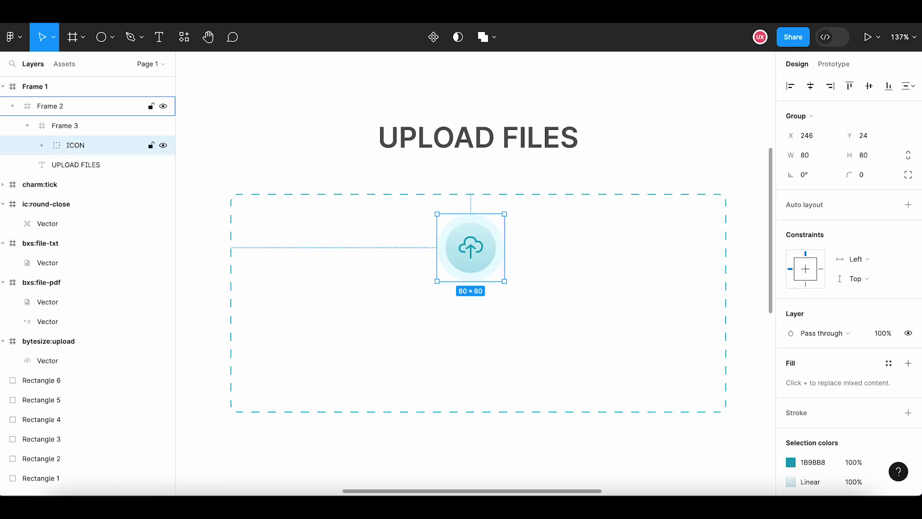
Nudge the ICON group a few pixels lower inside the dashed box
click(387, 288)
scroll(500, 278, up, 1)
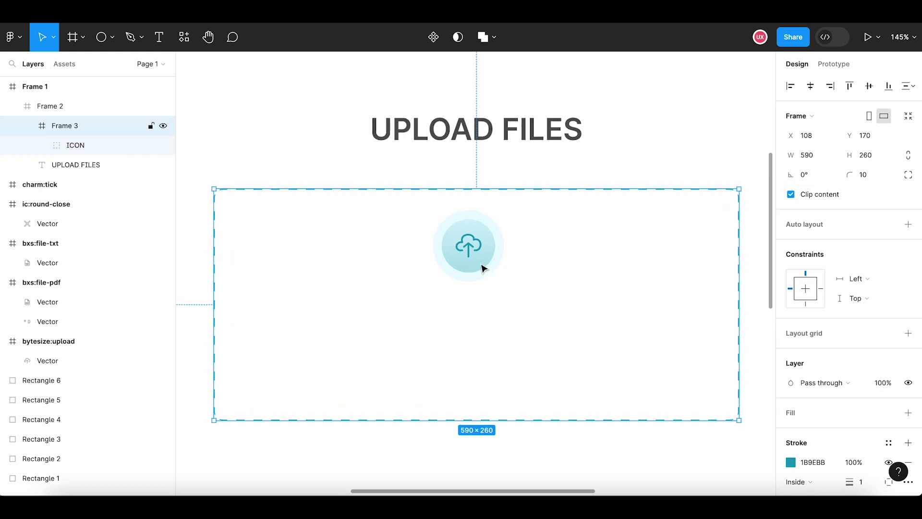
click(475, 258)
drag(474, 258, 475, 261)
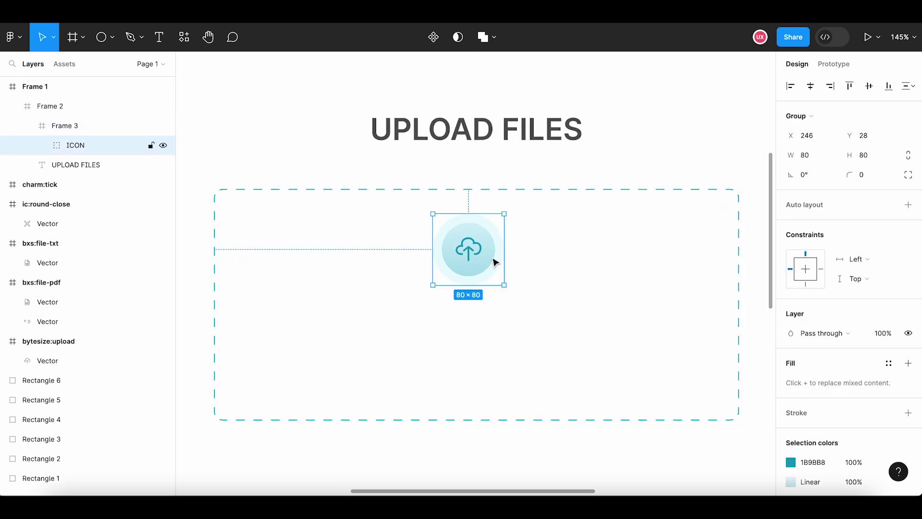
click(487, 323)
scroll(480, 321, down, 1)
scroll(478, 320, down, 1)
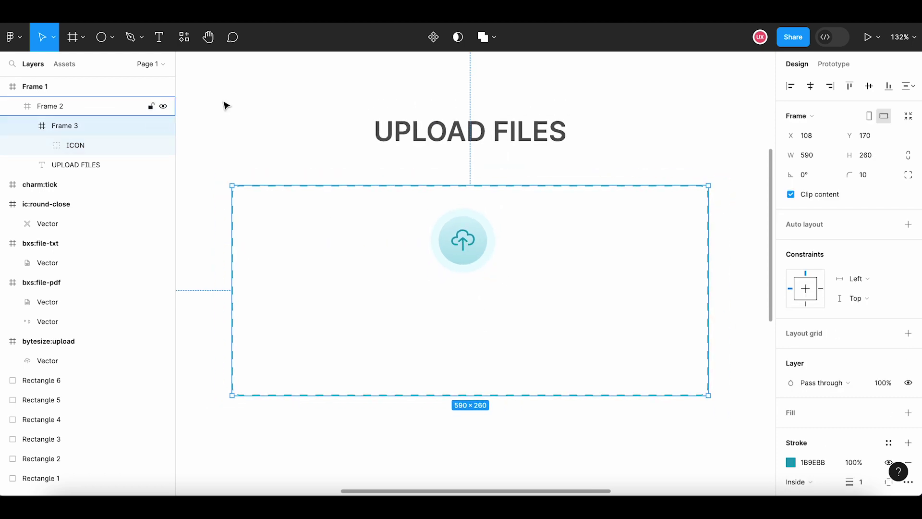
Add a 'Click' text box in the drop zone with font size 16
click(159, 39)
click(318, 296)
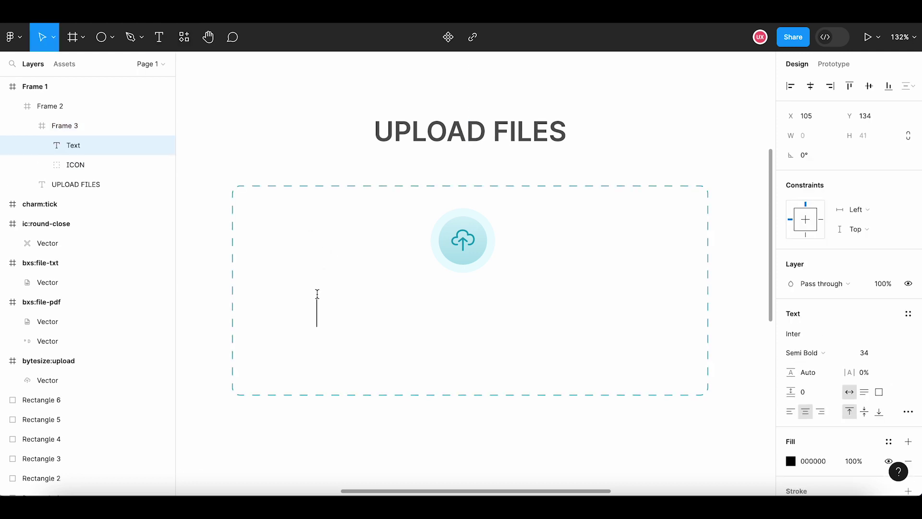
text(Click)
key(Escape)
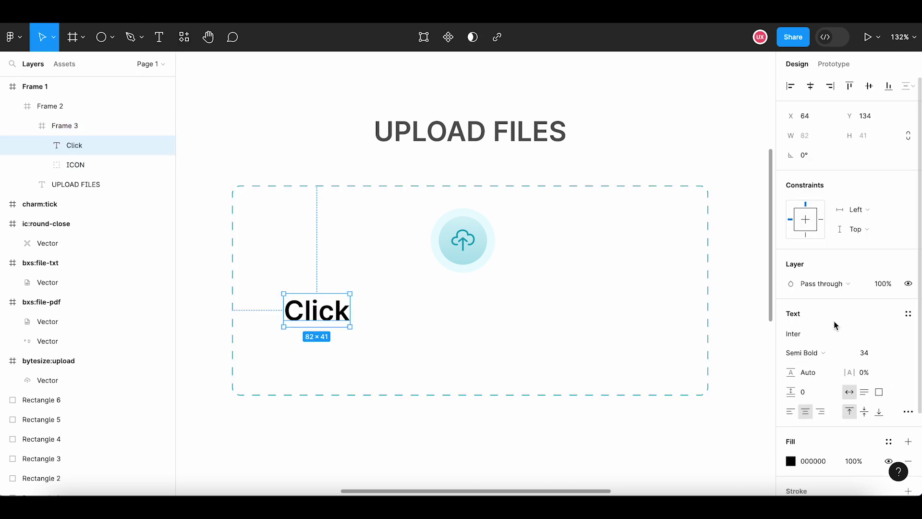
click(875, 356)
text(6)
key(Return)
click(818, 353)
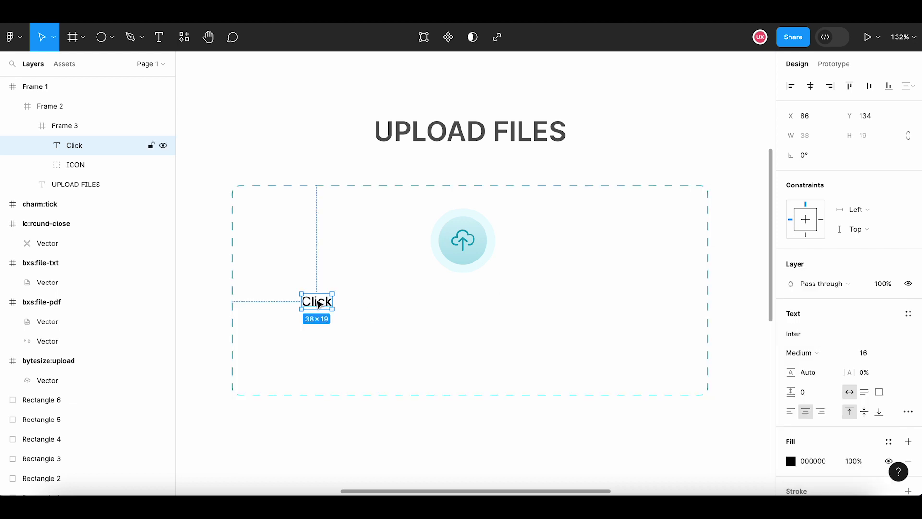
Extend the text to 'Click to upload or drag and drop' and centre it under the icon
double_click(319, 301)
click(332, 301)
text(to)
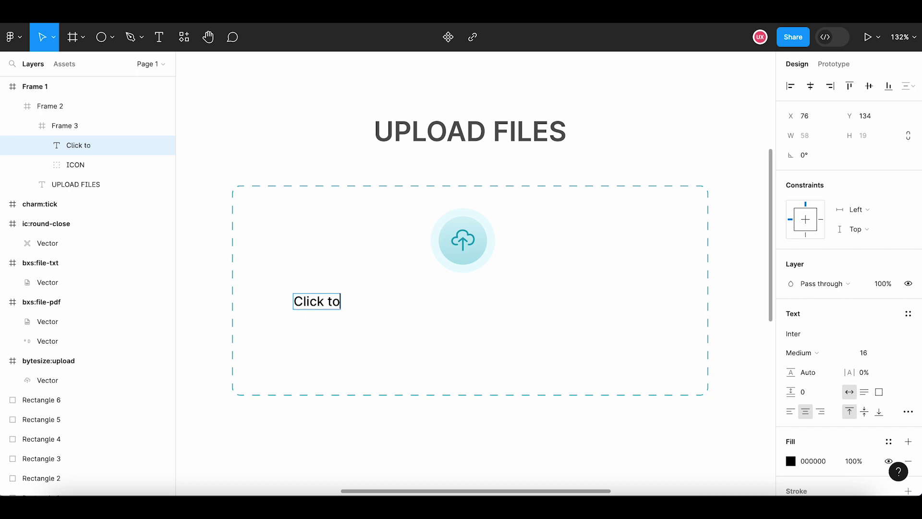
text( upload)
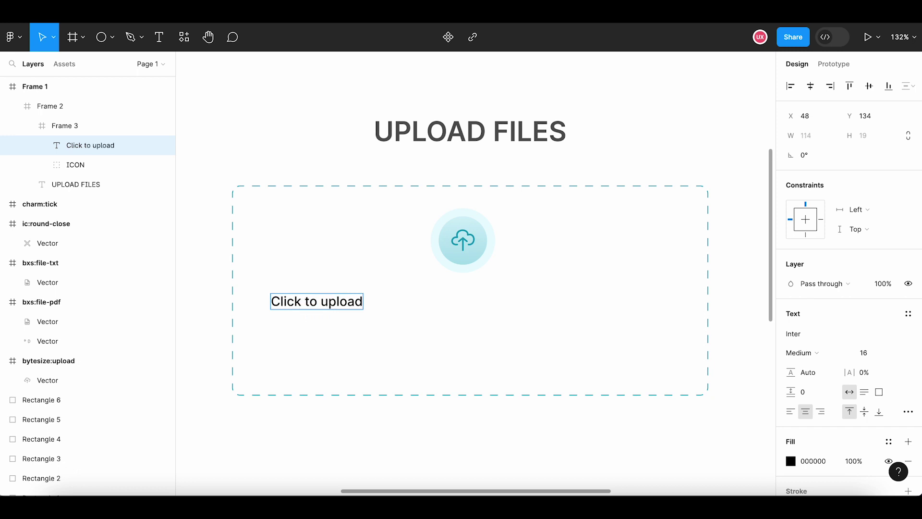
click(791, 412)
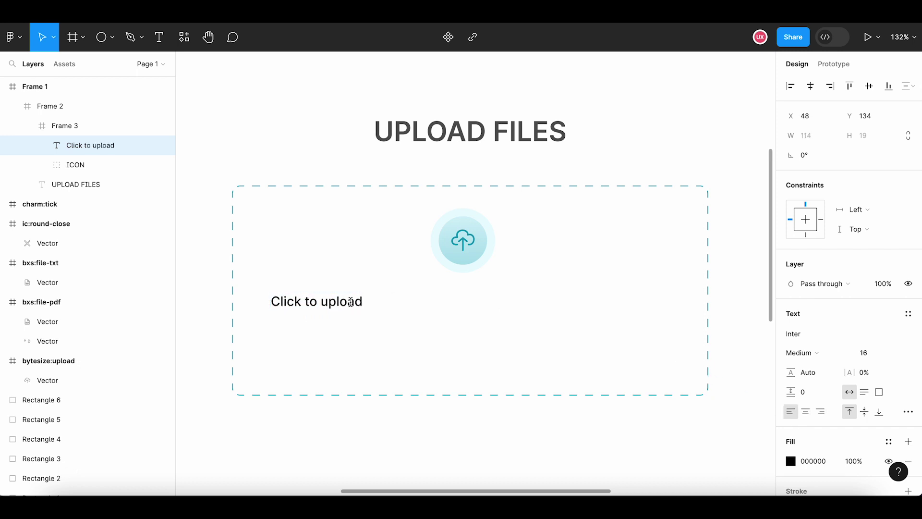
text( or)
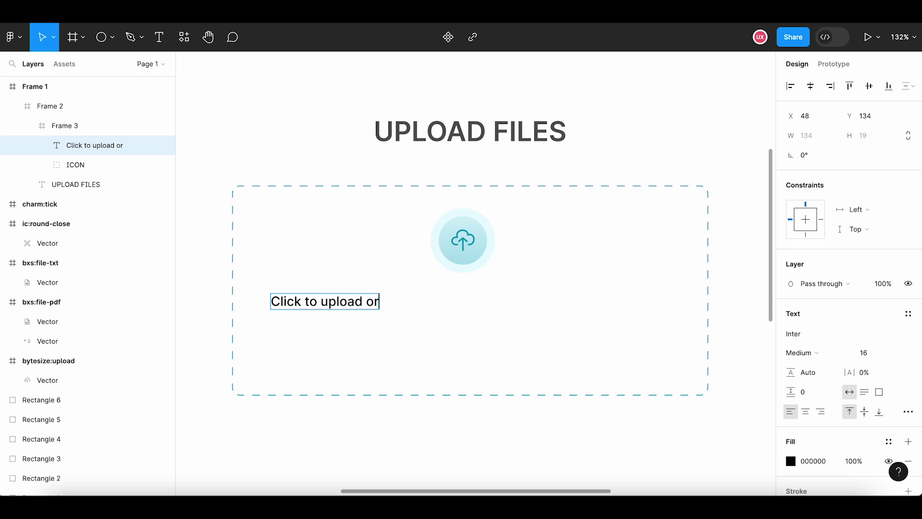
text( drag and d)
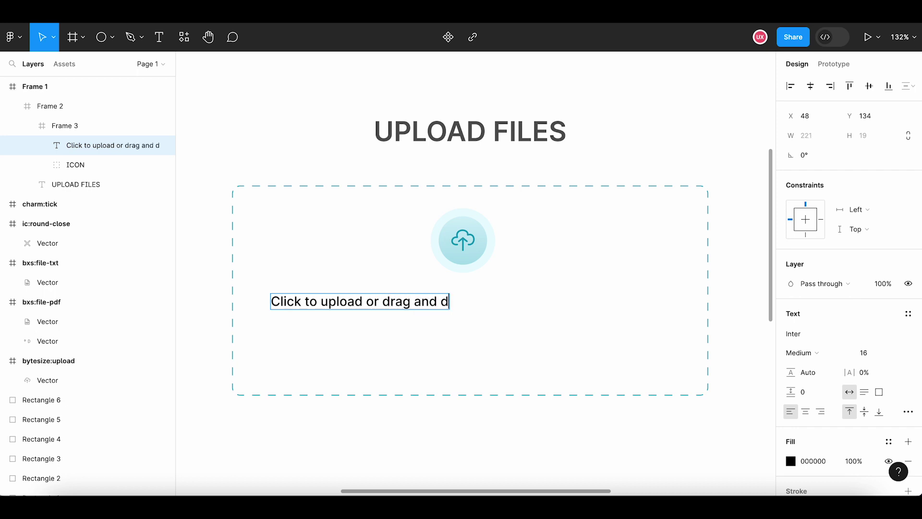
text(rop)
key(Escape)
mouse_move(358, 307)
mouse_down()
mouse_move(446, 308)
mouse_move(368, 302)
mouse_up()
Colour the words 'Click to upload' with the card's teal using the eyedropper
double_click(442, 303)
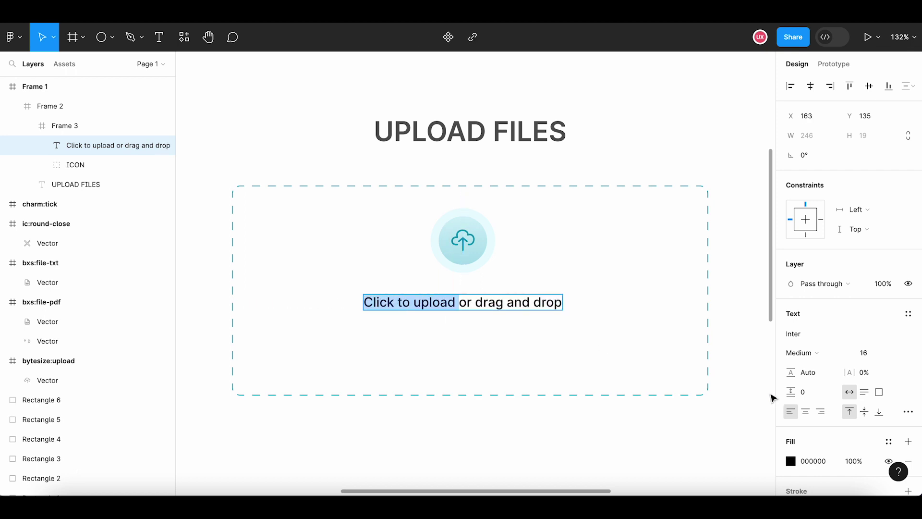
scroll(816, 384, down, 2)
click(791, 362)
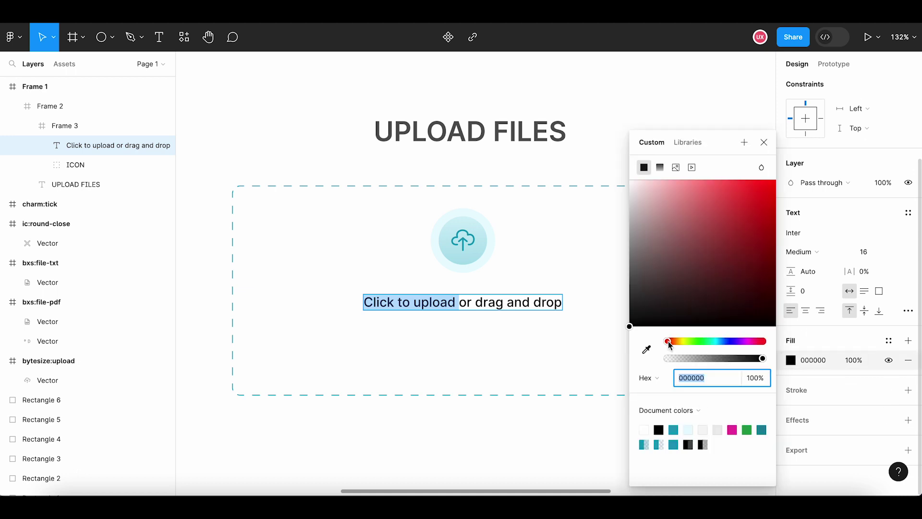
click(647, 350)
scroll(500, 380, down, 3)
scroll(478, 355, down, 3)
scroll(454, 318, down, 3)
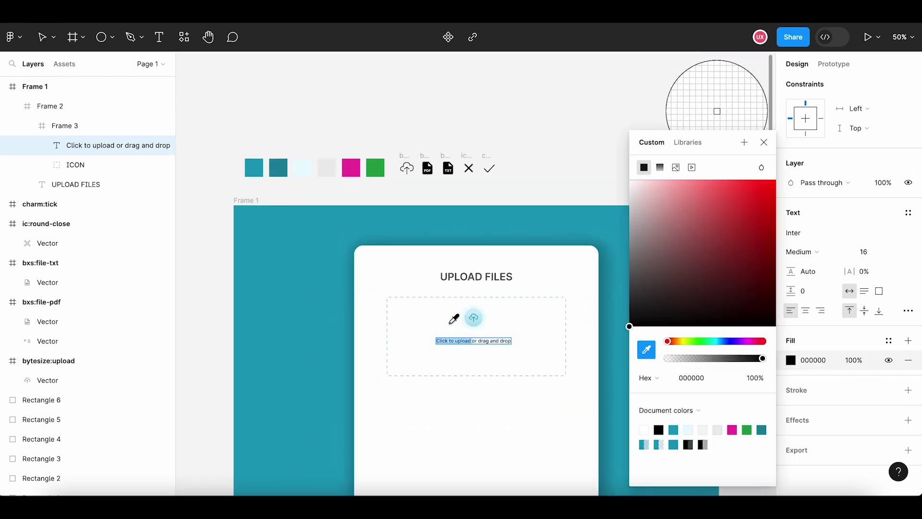
click(278, 168)
key(Escape)
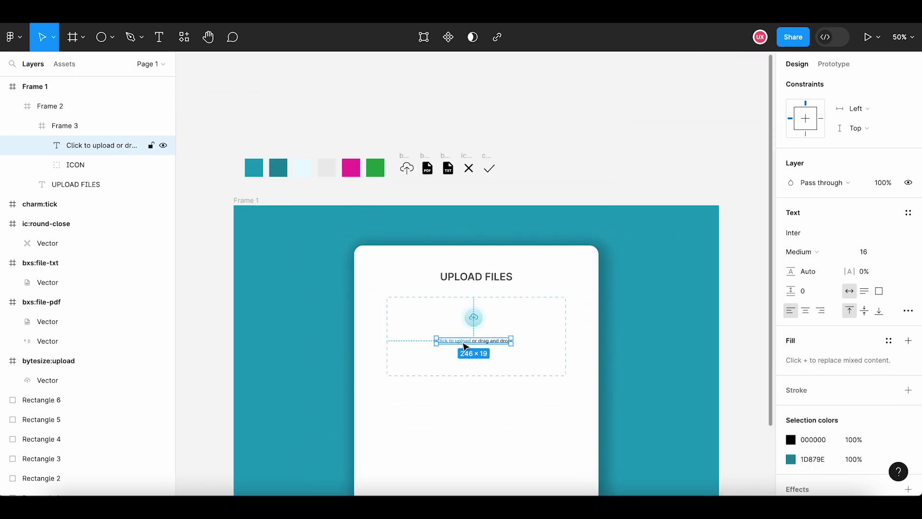
Recolour the cloud upload graphic to the same teal
scroll(465, 346, up, 3)
scroll(462, 350, up, 3)
scroll(462, 350, down, 2)
click(500, 294)
double_click(491, 289)
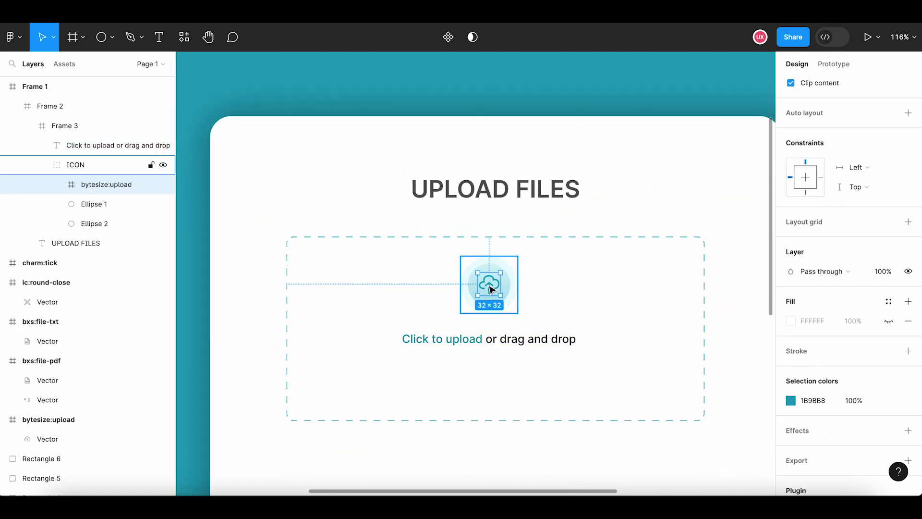
click(791, 401)
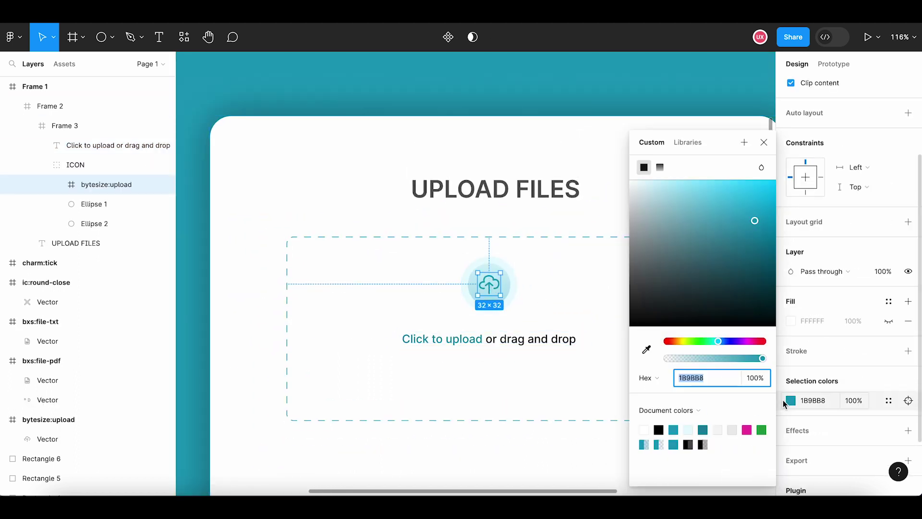
click(646, 347)
scroll(519, 316, down, 5)
click(274, 127)
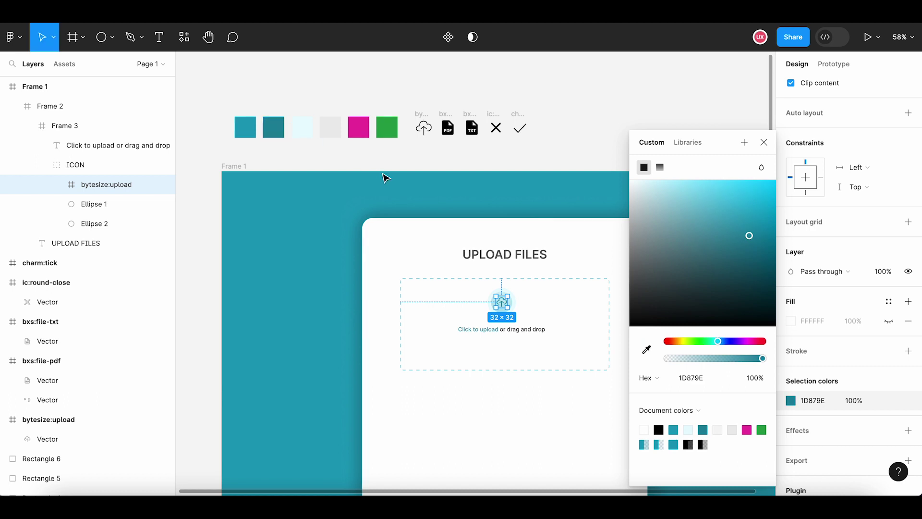
click(386, 177)
Make 'Click to upload' Semi Bold
scroll(517, 348, up, 2)
scroll(488, 348, up, 1)
scroll(462, 315, up, 2)
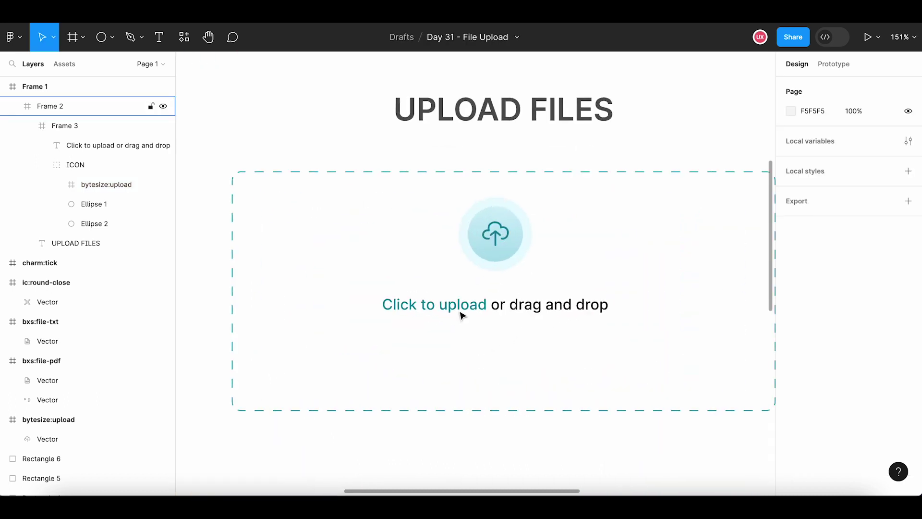
click(461, 315)
click(487, 304)
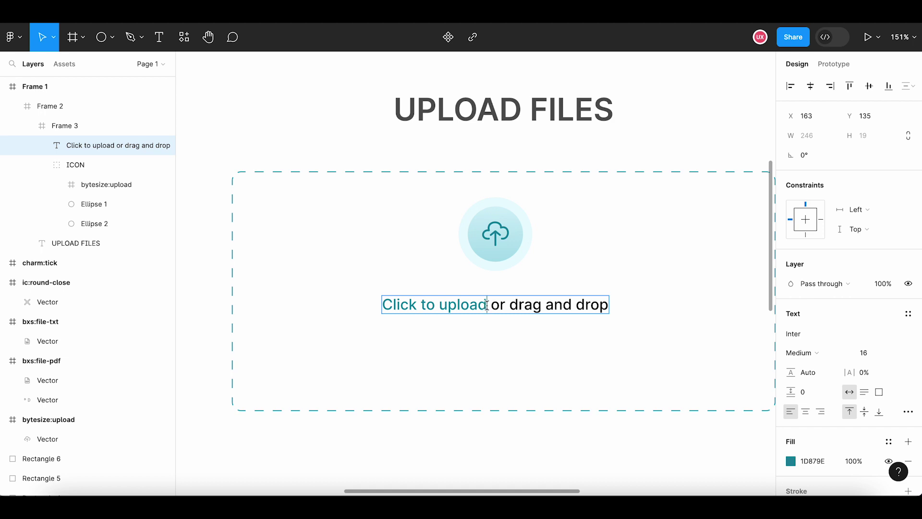
drag(487, 305, 383, 305)
click(801, 353)
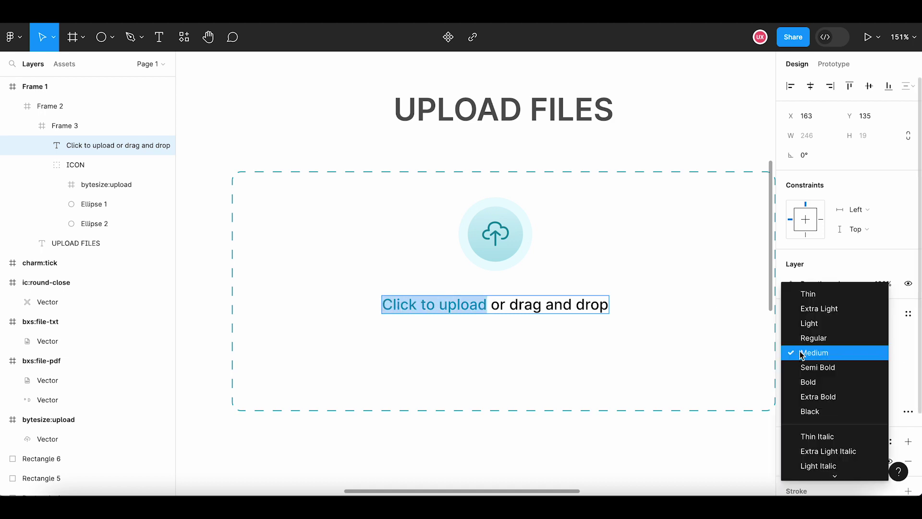
click(818, 367)
Lower the opacity of 'or drag and drop' to 87%
click(535, 304)
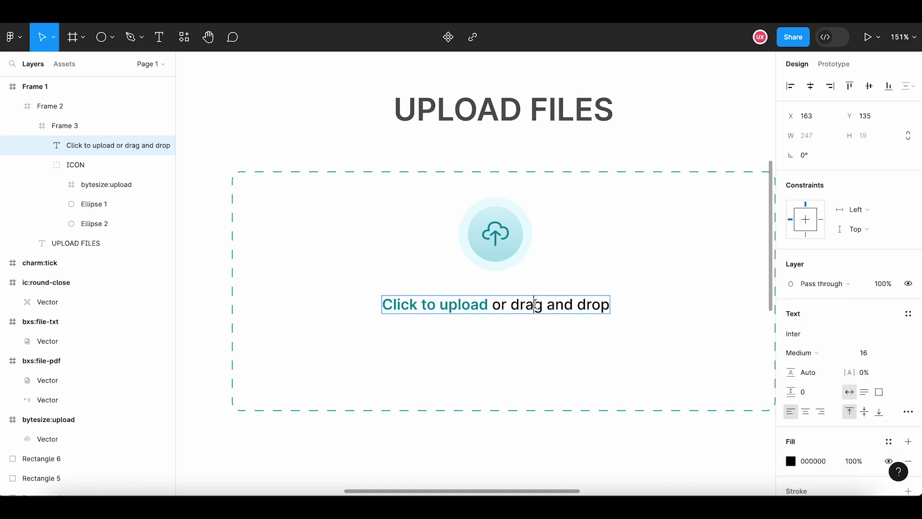
drag(493, 306, 604, 306)
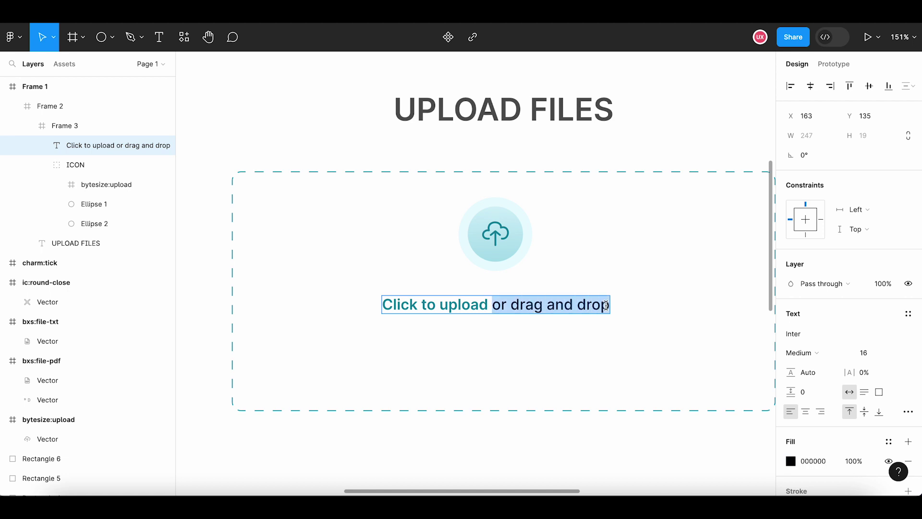
click(853, 462)
text(87)
key(Return)
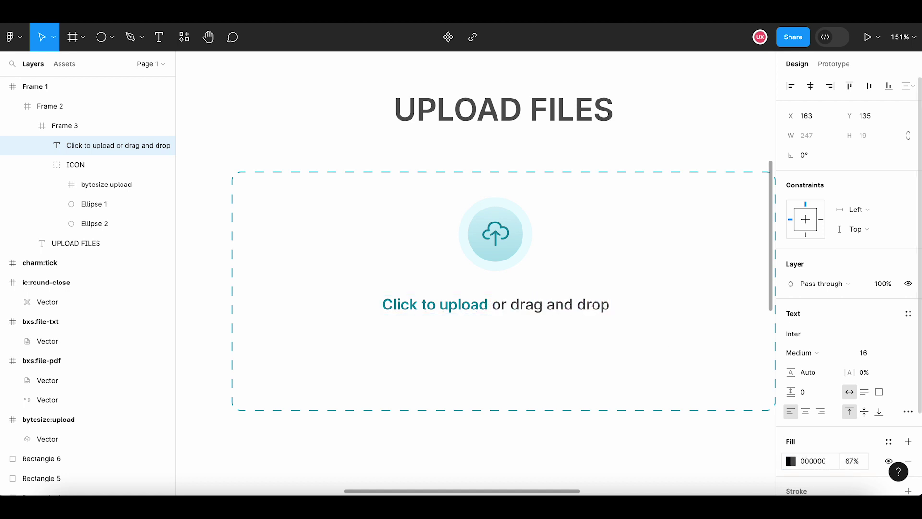
key(Escape)
key(Escape)
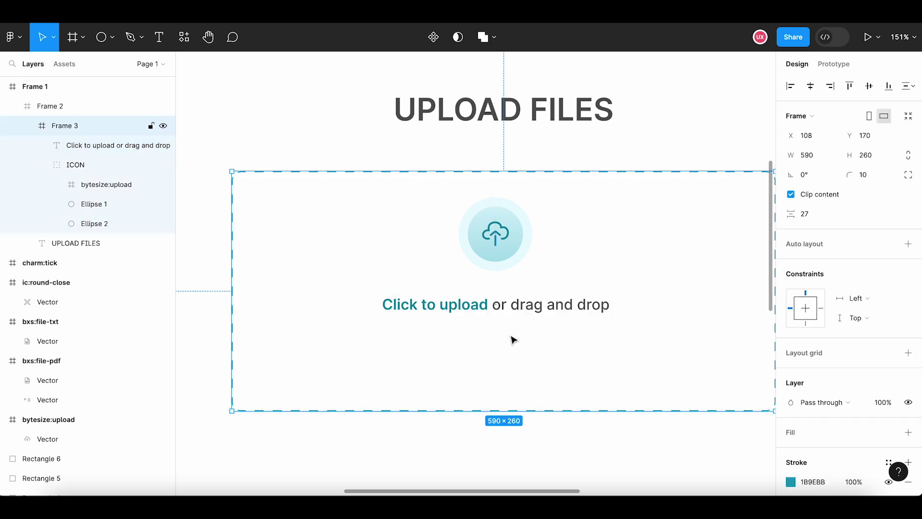
Copy the prompt line and place the duplicate just below it
click(513, 314)
key(ctrl+c)
key(ctrl+v)
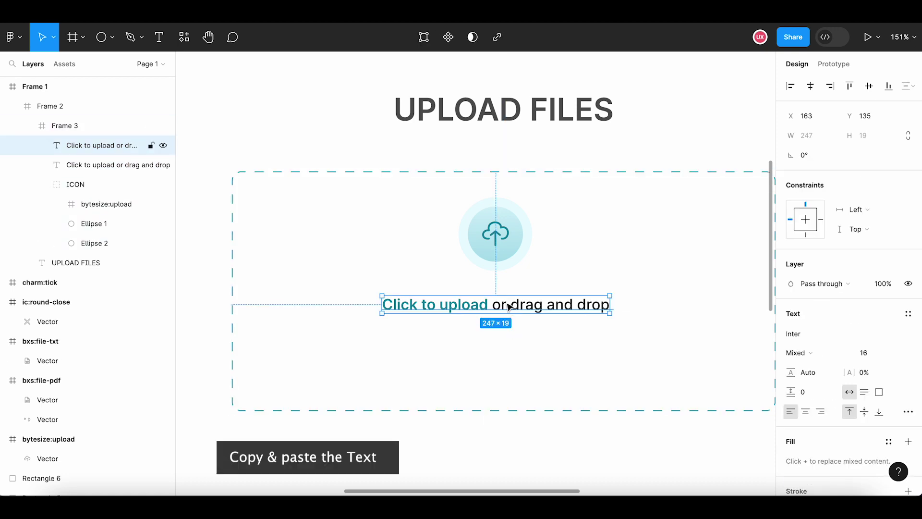
drag(511, 308, 509, 330)
Set the duplicate to Regular weight and retype it as 'PDF, DOC, TXT (max size 400MB)'
double_click(460, 323)
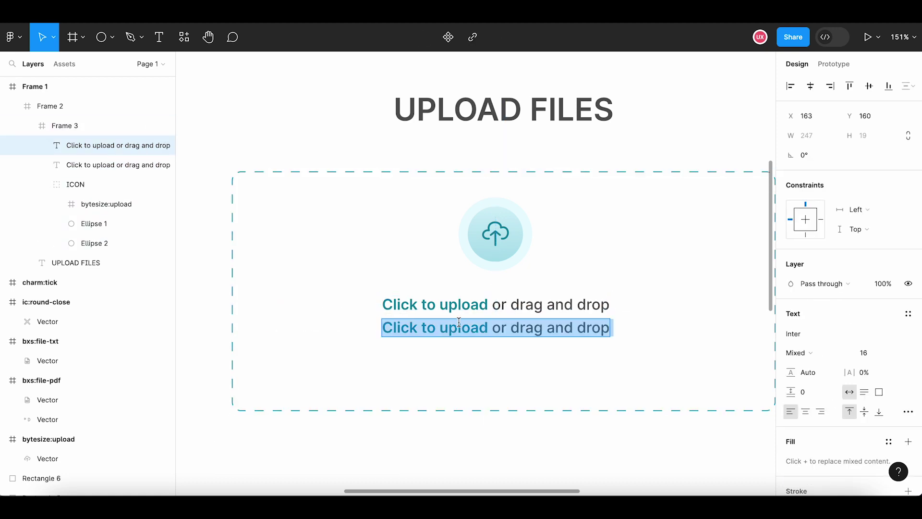
click(797, 353)
click(810, 421)
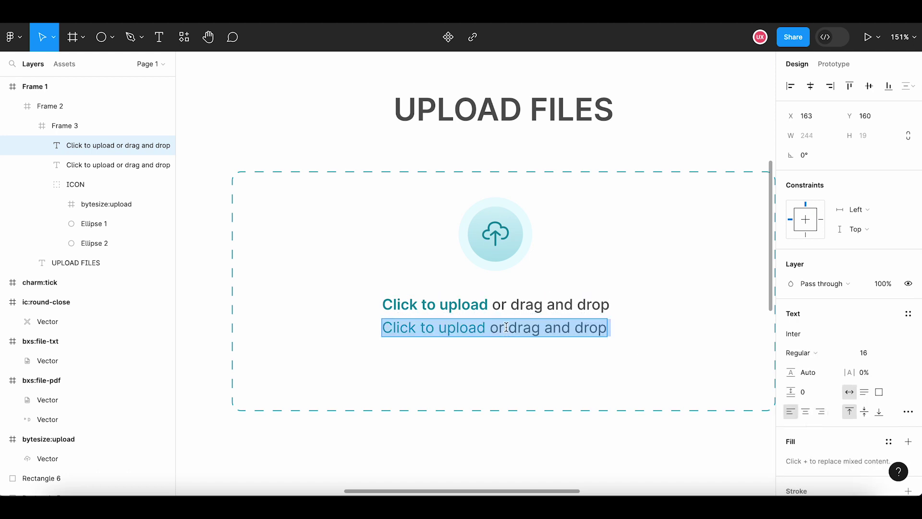
text(PDF,)
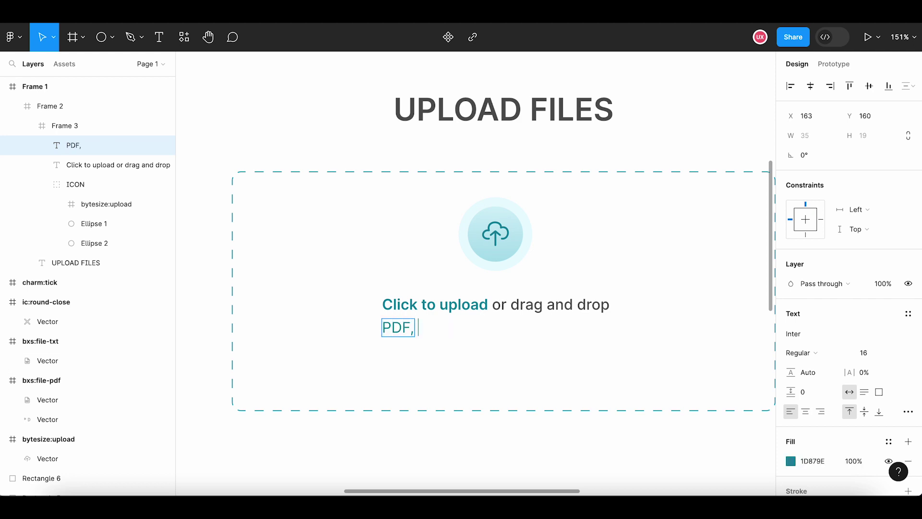
text(DOC, TXT)
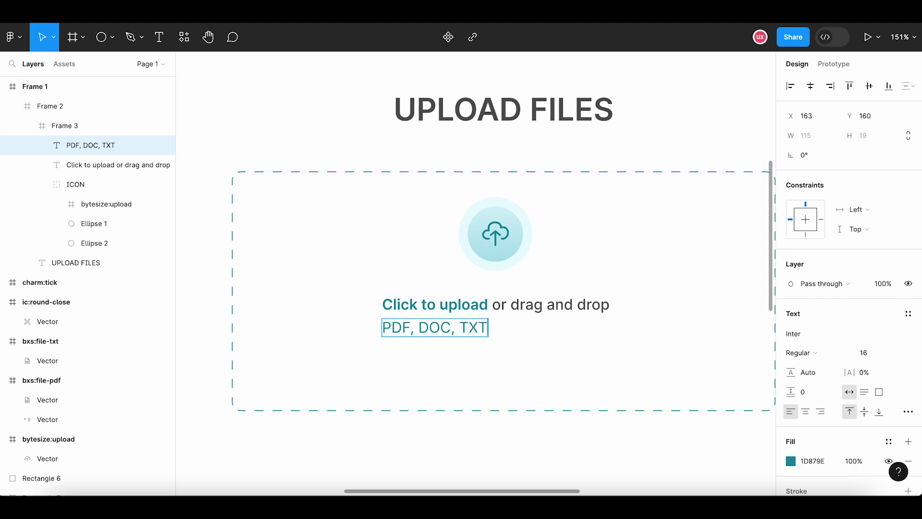
text(mac)
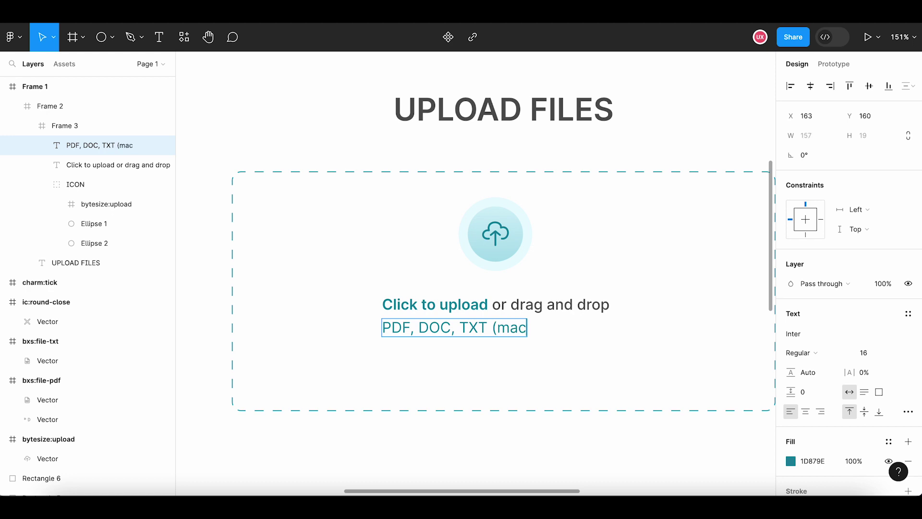
key(BackSpace)
text(x size)
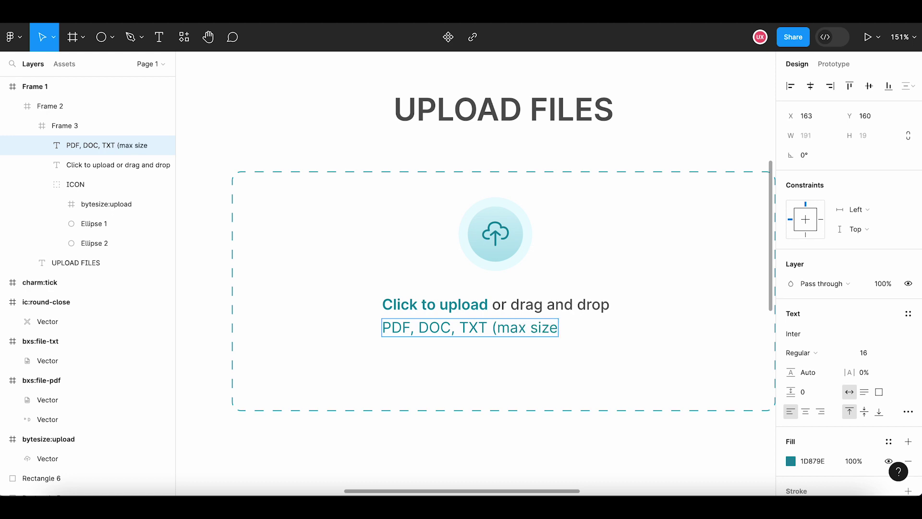
text( 40)
text(0MB)
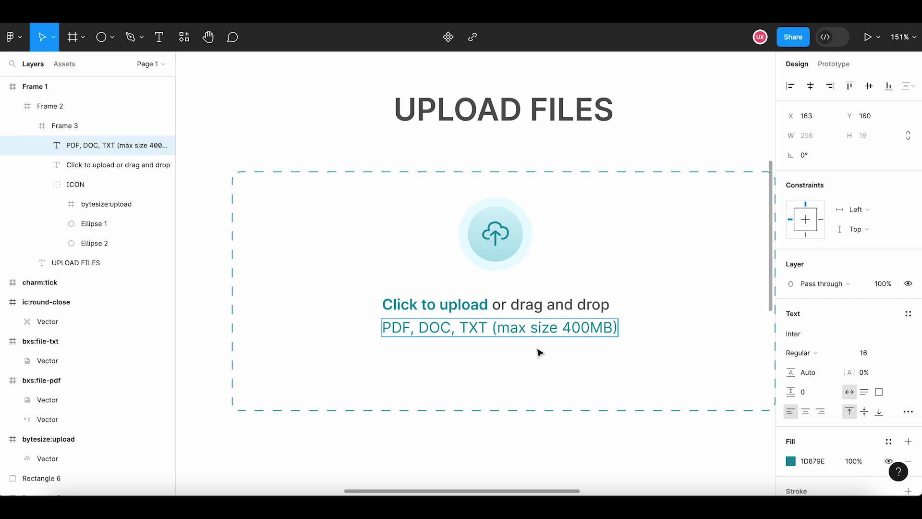
key(Escape)
Set the file-type note's fill to black 000000 at 50% opacity
click(791, 462)
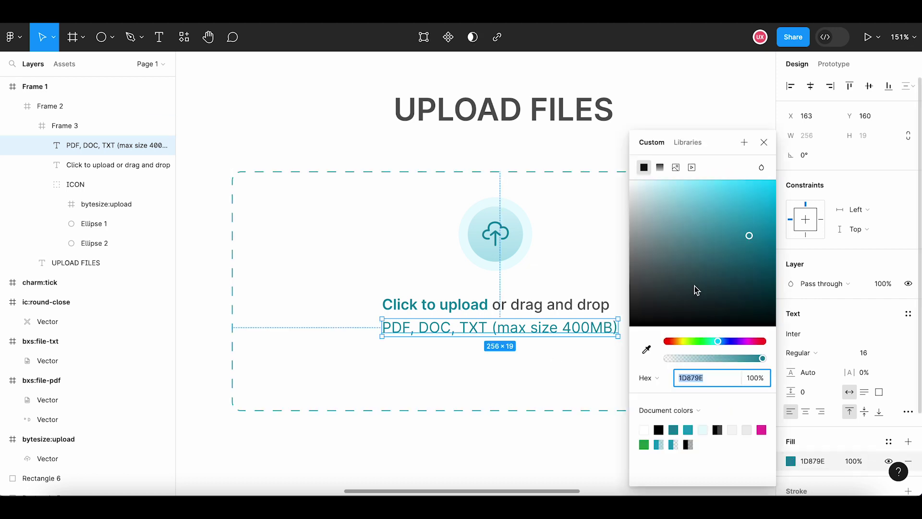
text(000000)
key(Return)
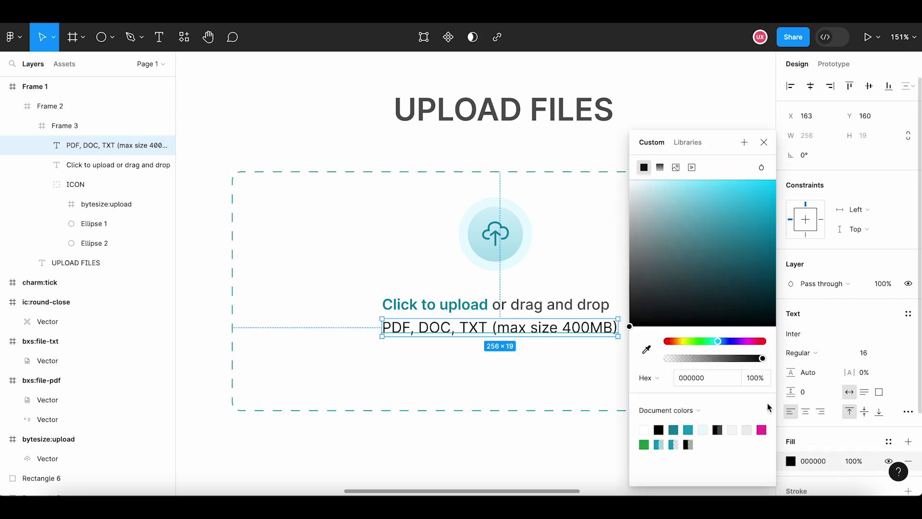
click(851, 463)
text(50)
key(Return)
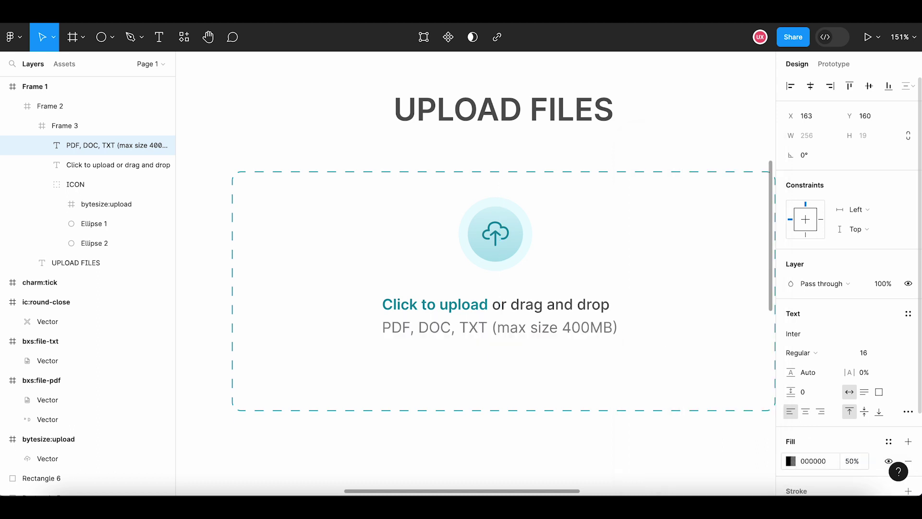
Shrink the note's font size to 14 and centre it under the prompt line
click(874, 355)
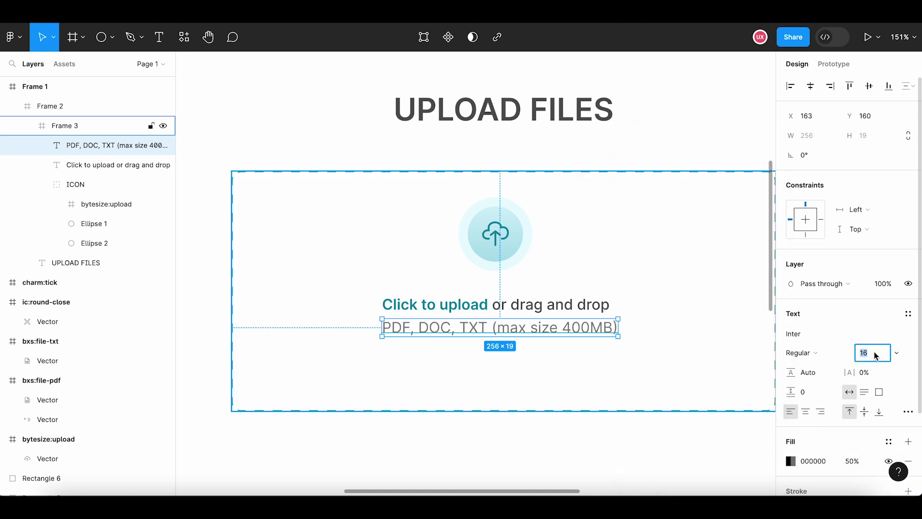
text(14)
key(Return)
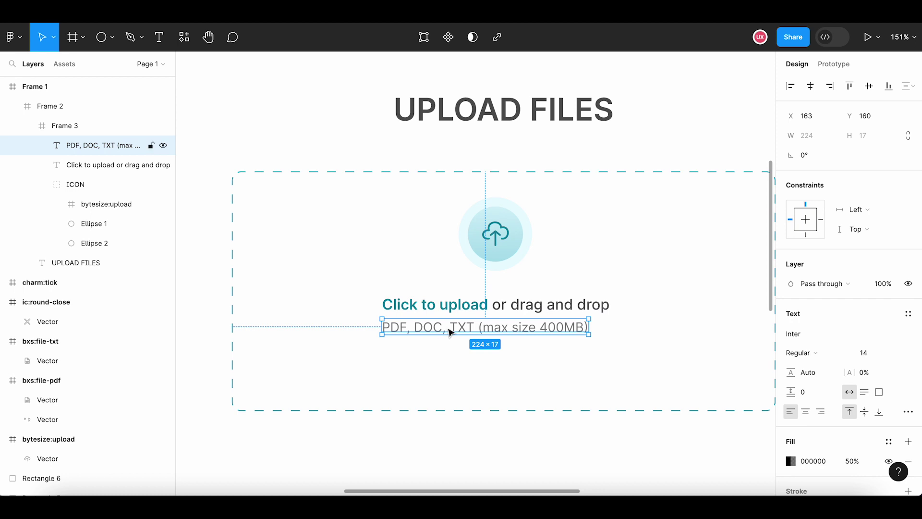
drag(448, 336, 464, 333)
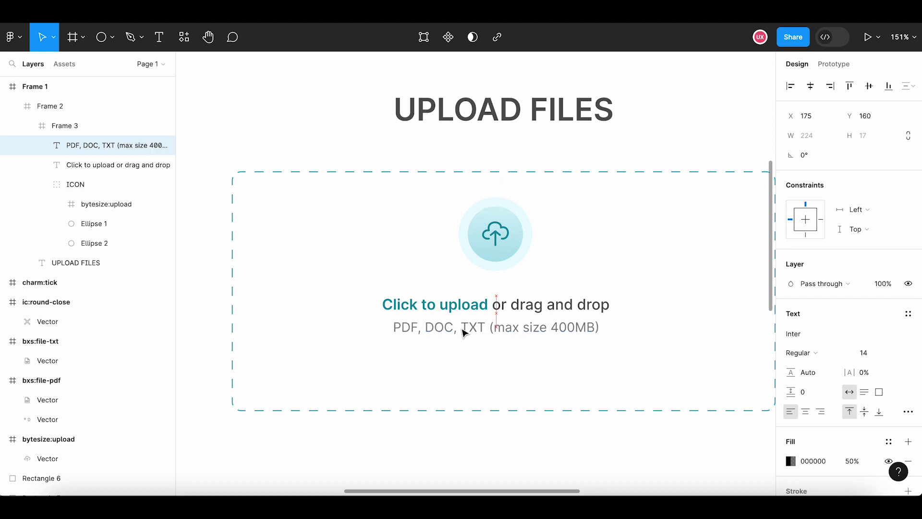
click(481, 375)
scroll(482, 374, down, 3)
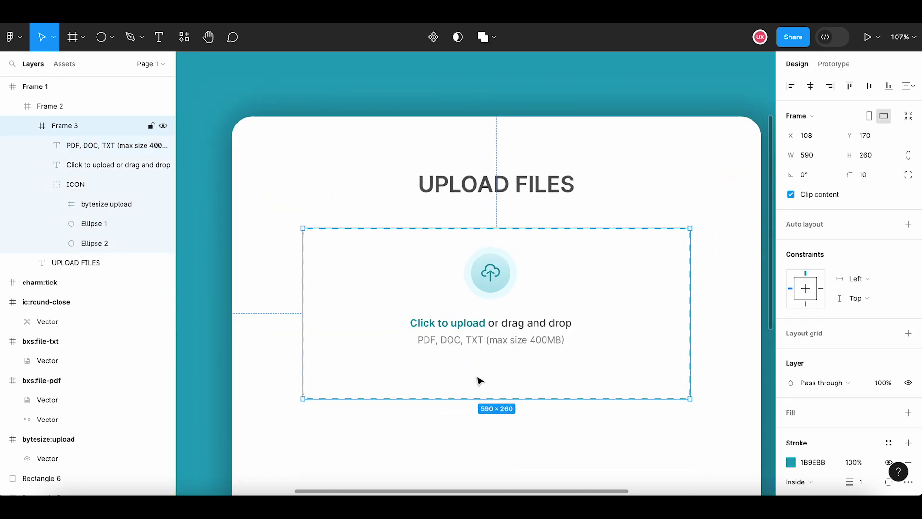
scroll(485, 367, down, 2)
drag(497, 348, 498, 349)
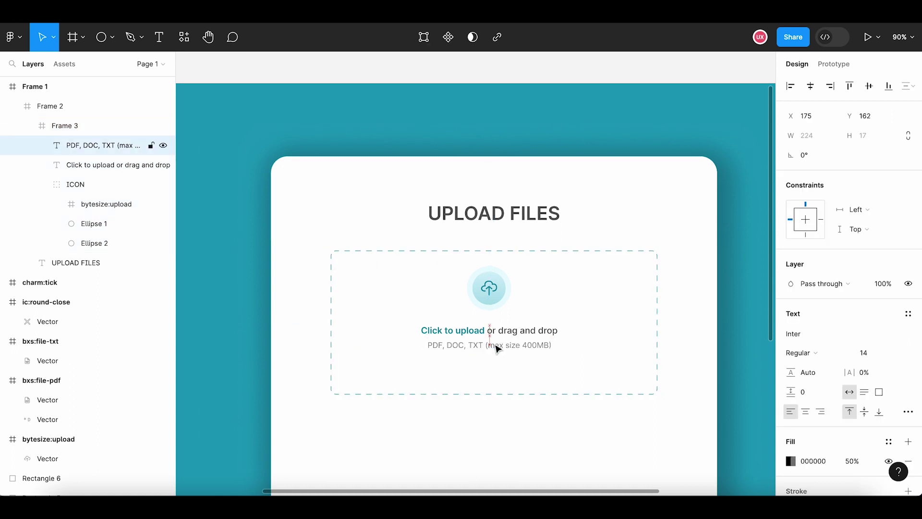
Change the PDF, DOC, TXT size hint from Regular to Medium weight
click(490, 408)
scroll(490, 408, down, 2)
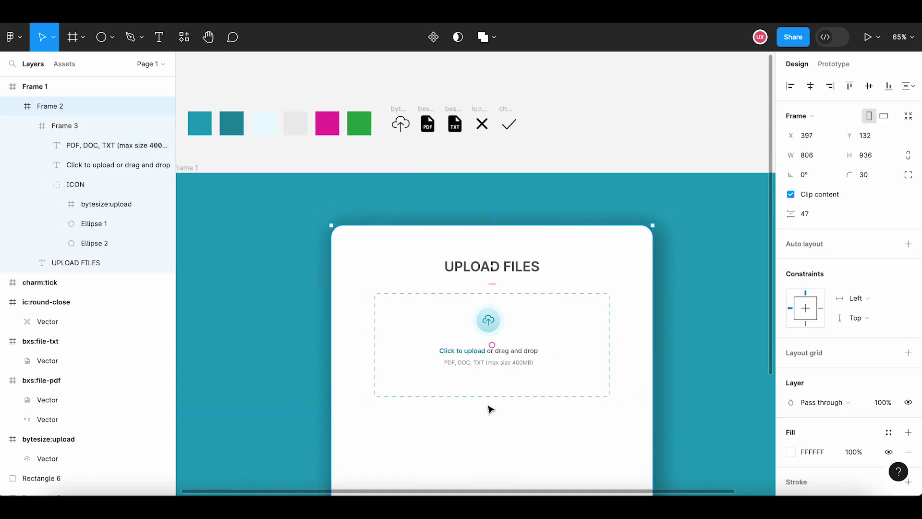
scroll(485, 408, down, 1)
scroll(486, 408, down, 1)
scroll(490, 365, up, 1)
click(500, 327)
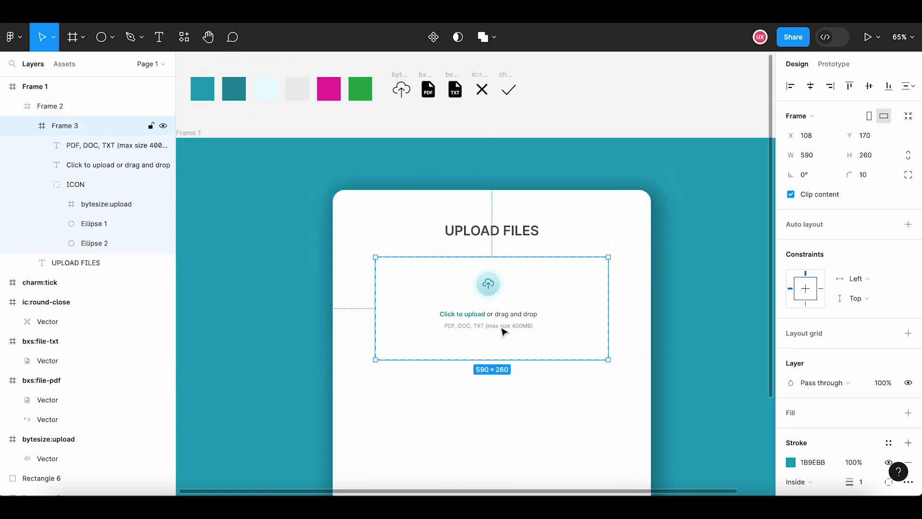
click(802, 352)
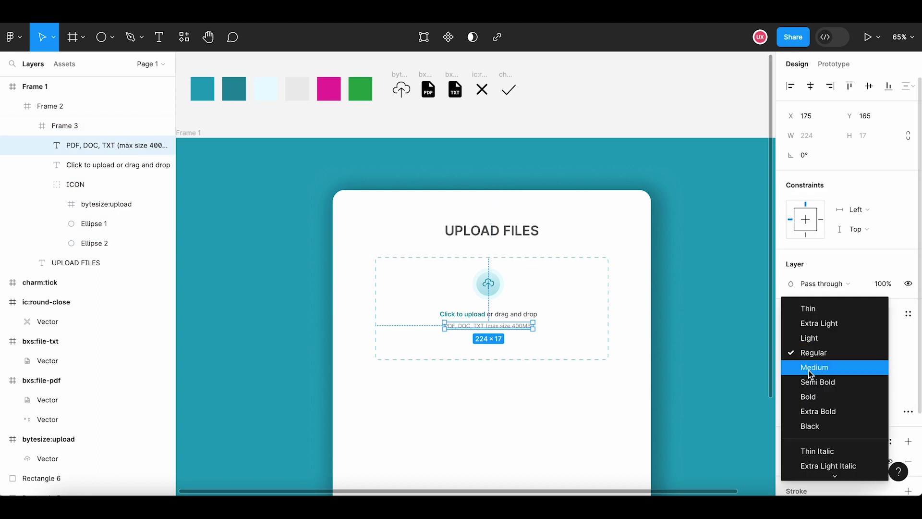
click(588, 378)
double_click(518, 329)
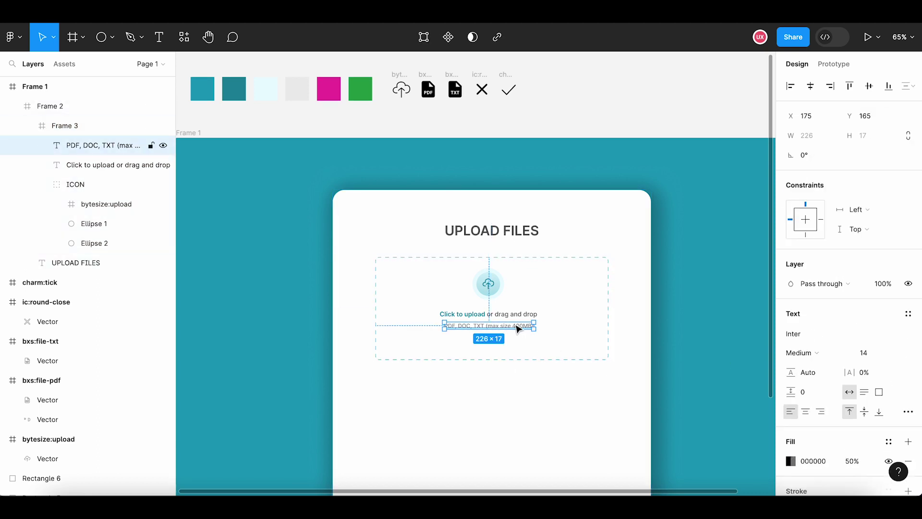
click(517, 395)
scroll(513, 401, down, 1)
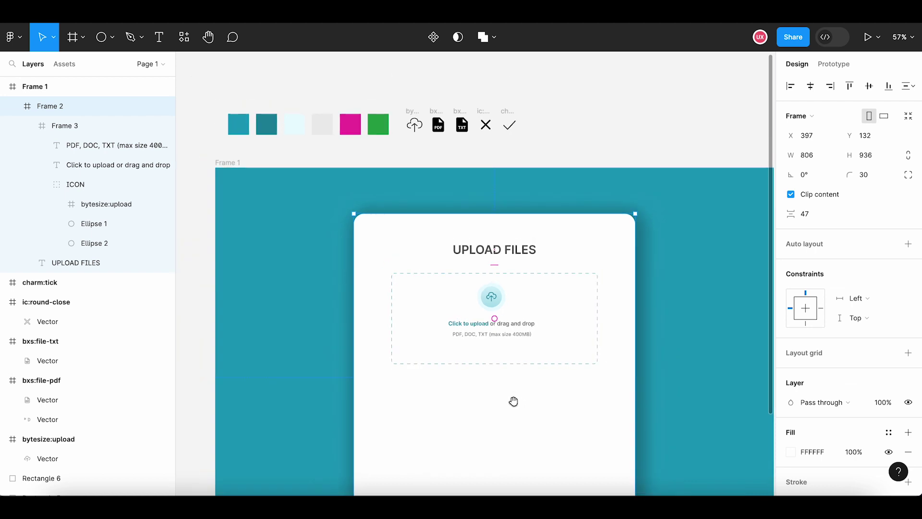
drag(512, 401, 514, 342)
mouse_move(87, 105)
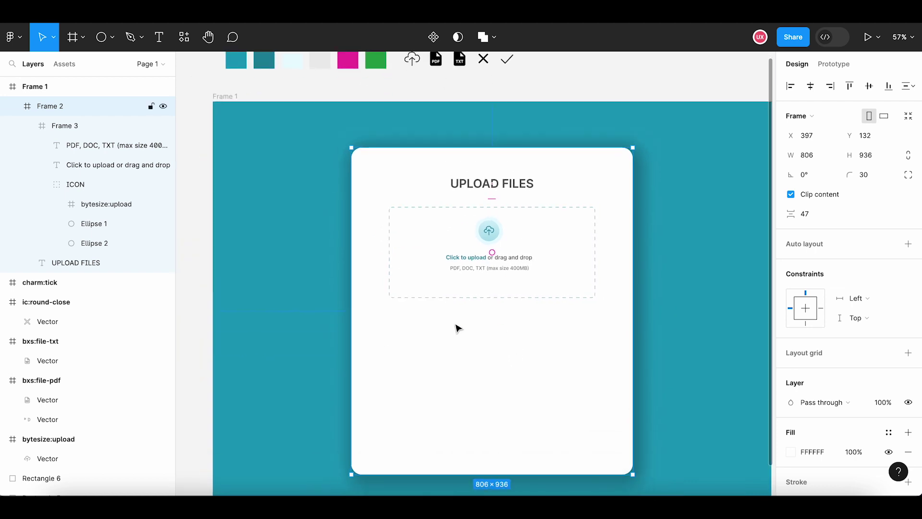
Add a 'Files' text label just below the dashed drop zone
key(t)
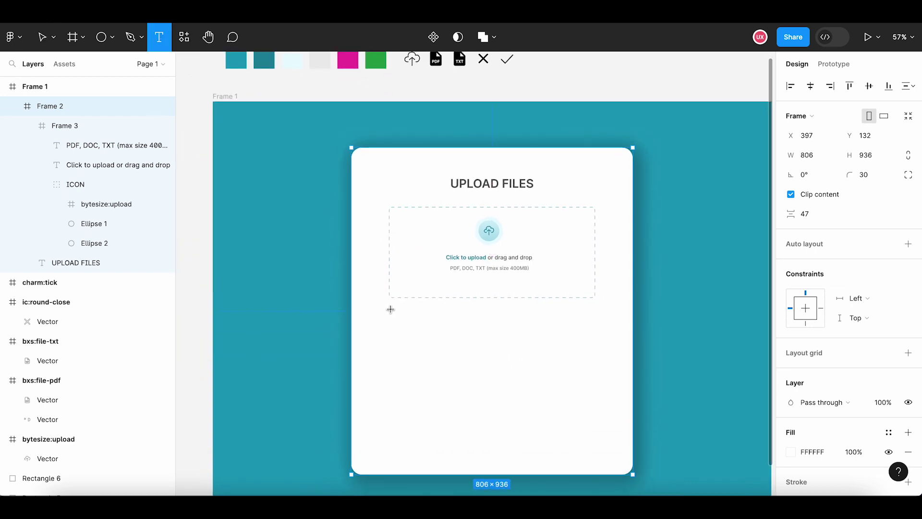
click(391, 310)
text(File)
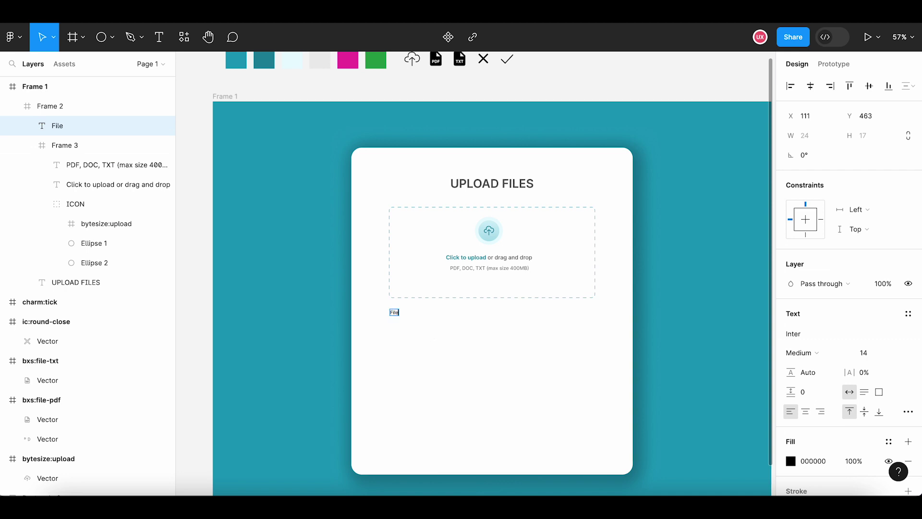
text(s)
key(Escape)
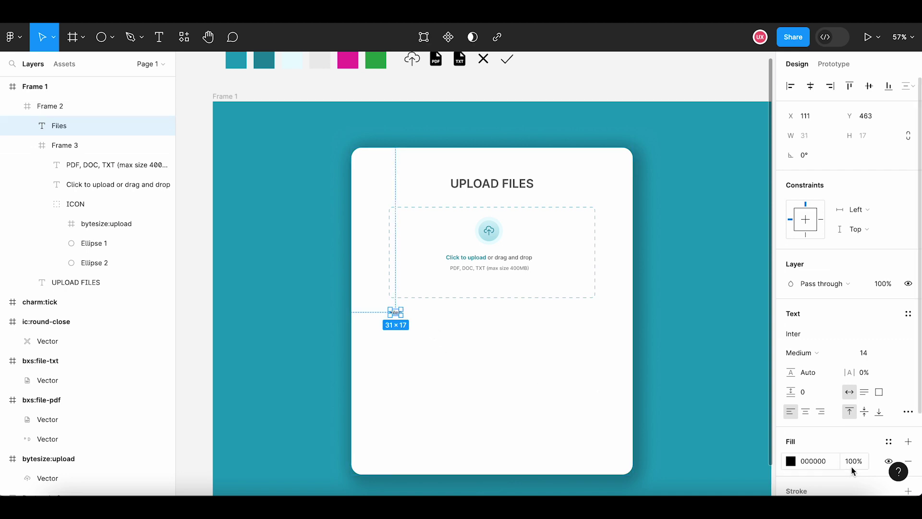
Set the Files label's fill opacity to 67%
click(852, 465)
text(6)
key(Return)
click(853, 463)
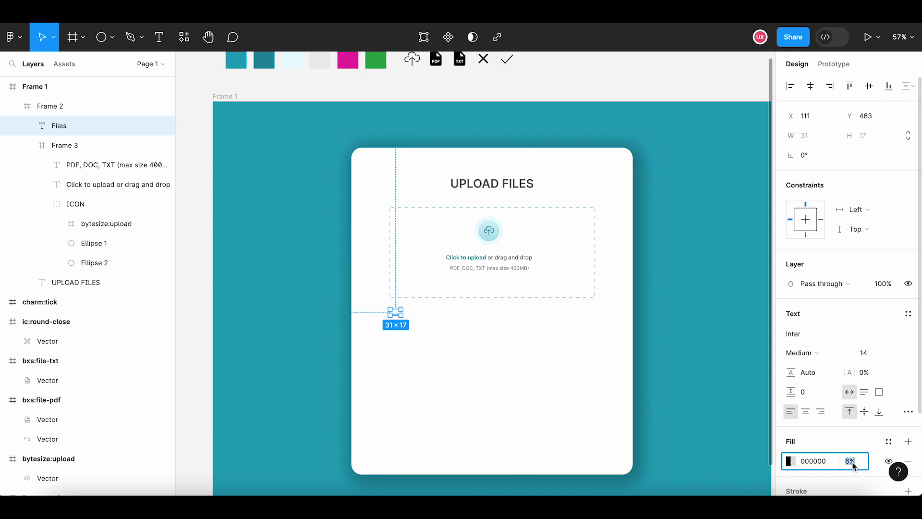
text(67)
key(Return)
text(100)
key(Return)
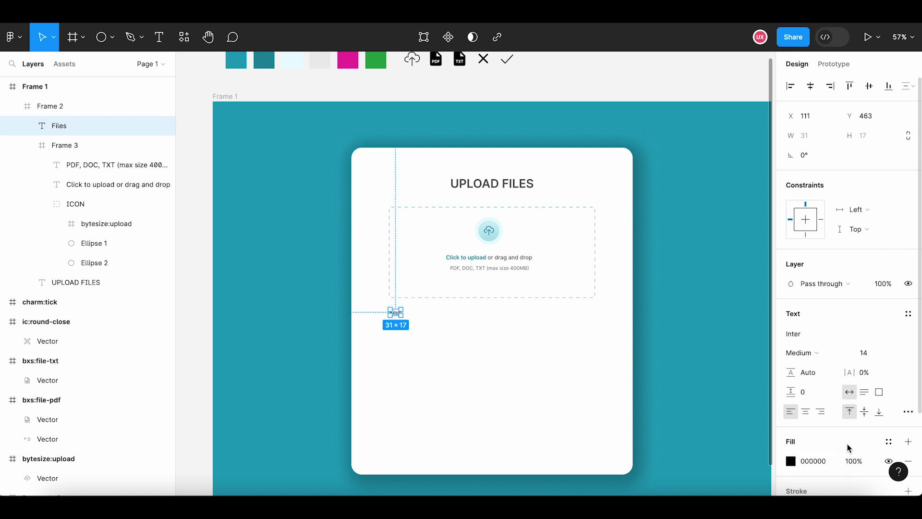
click(854, 461)
text(67)
key(Return)
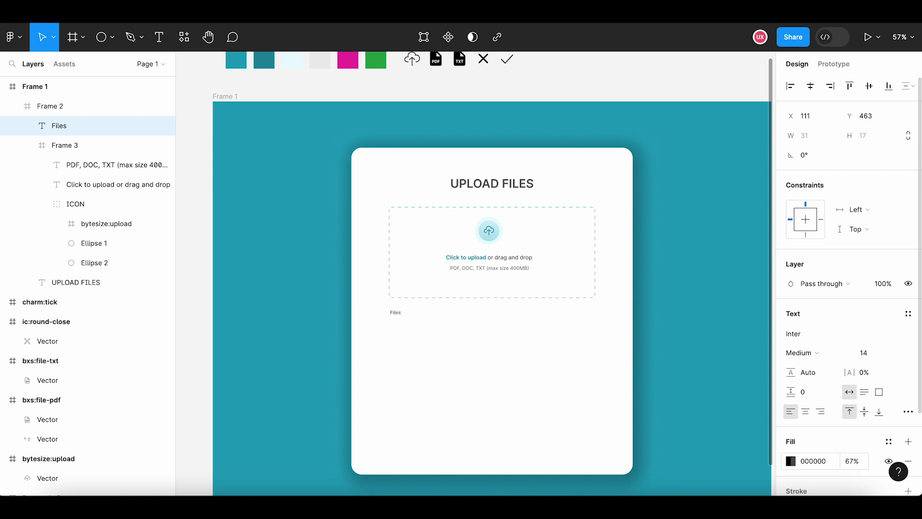
Set the Files label's font size to 18, then deselect everything
click(872, 356)
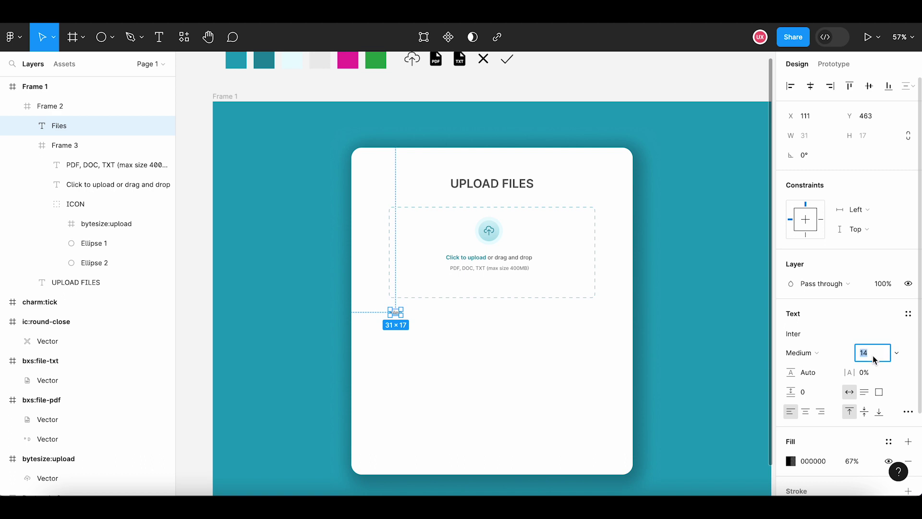
text(18)
key(Return)
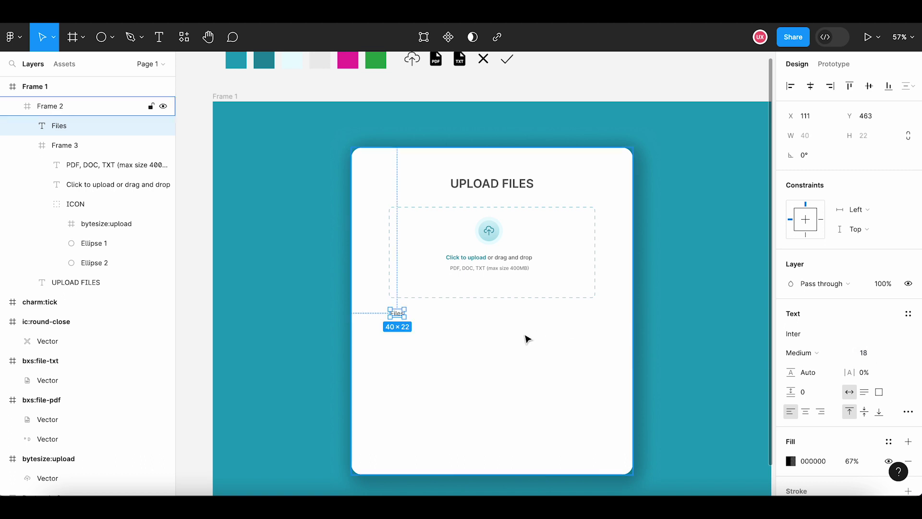
click(494, 342)
scroll(490, 339, down, 1)
drag(489, 338, 438, 343)
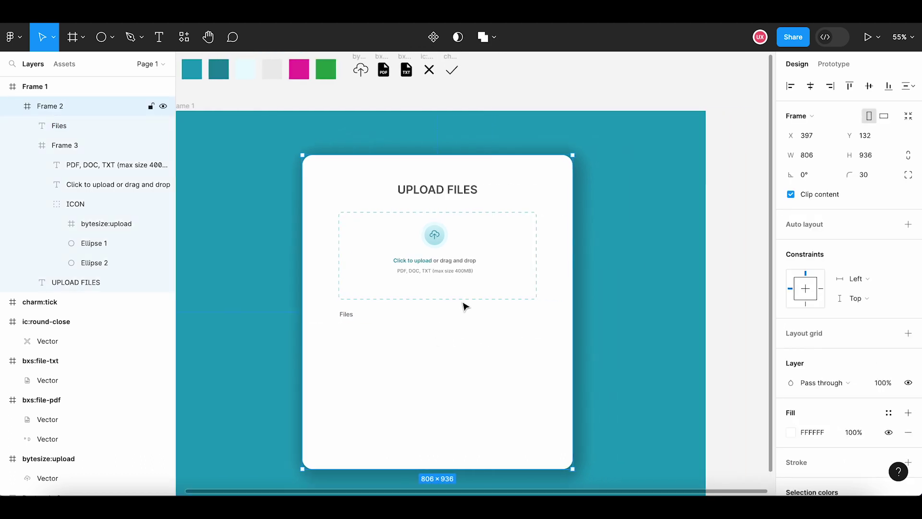
key(Escape)
scroll(350, 317, up, 2)
double_click(352, 315)
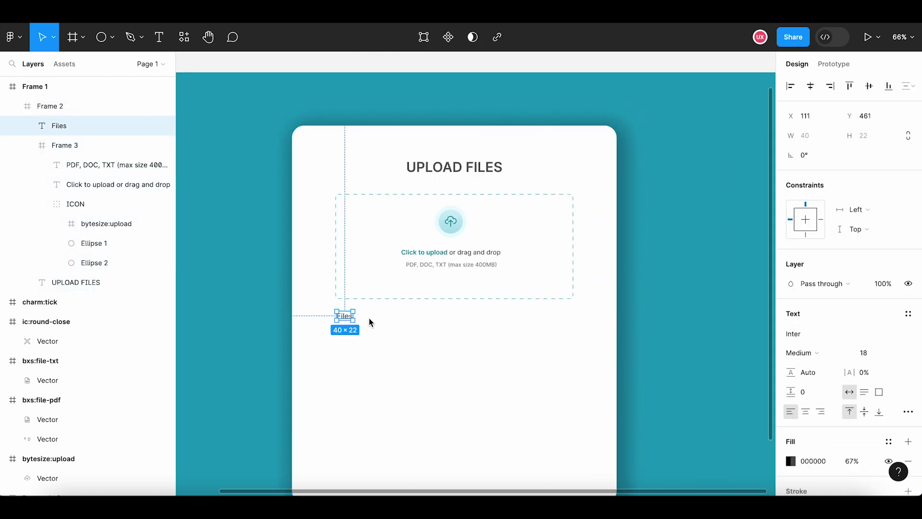
click(372, 322)
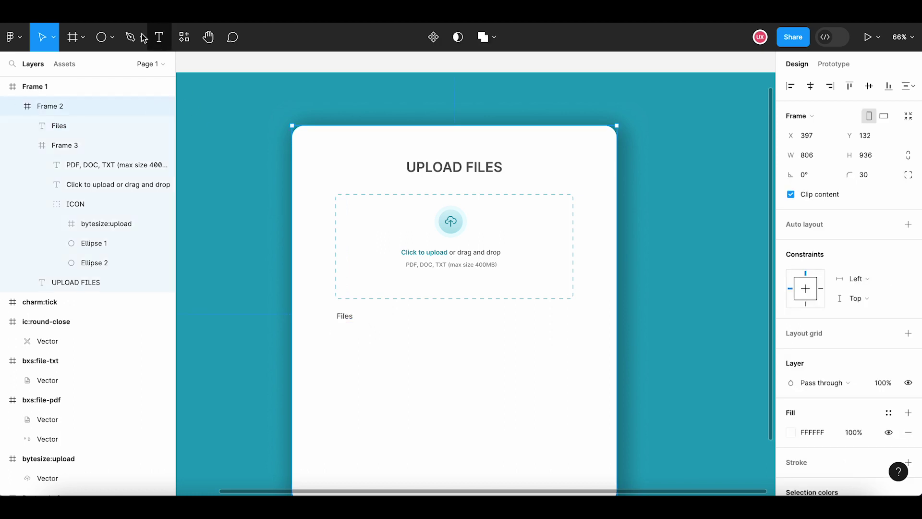
click(195, 112)
Paste a copy of the PDF file icon below the Files label, sized 64×64
scroll(273, 161, down, 2)
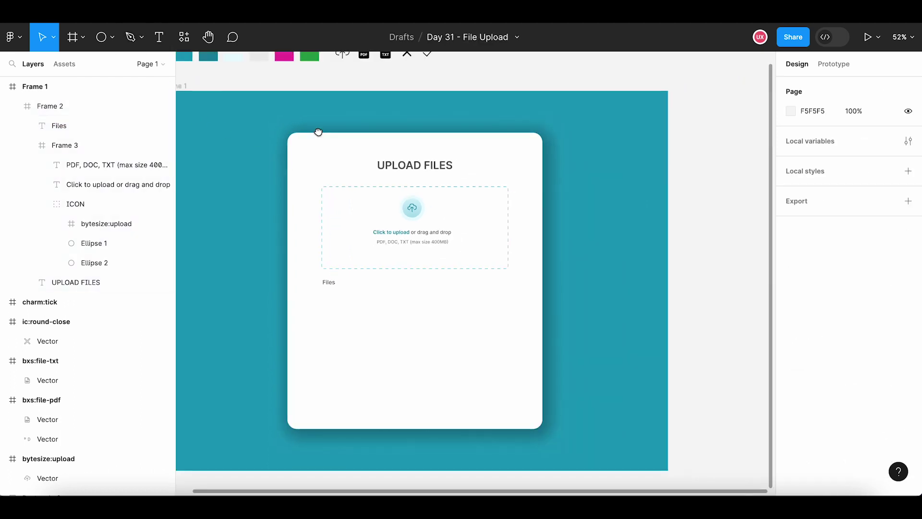
drag(319, 130, 356, 210)
scroll(400, 126, up, 1)
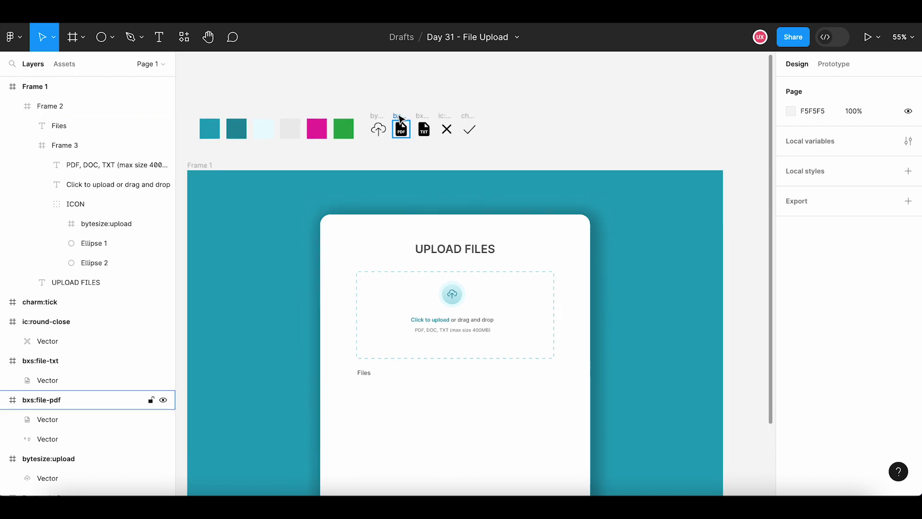
click(400, 120)
click(394, 432)
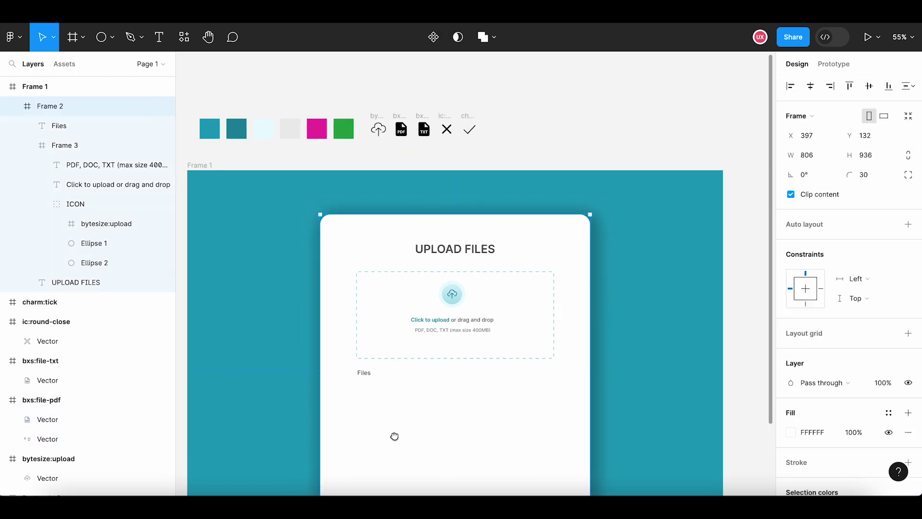
scroll(384, 350, down, 2)
key(ctrl+v)
scroll(376, 295, up, 5)
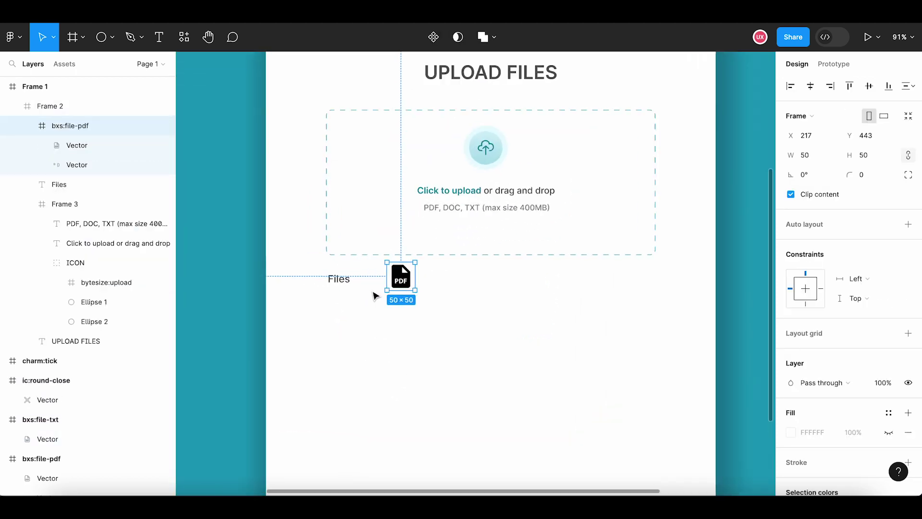
drag(399, 278, 342, 323)
click(811, 159)
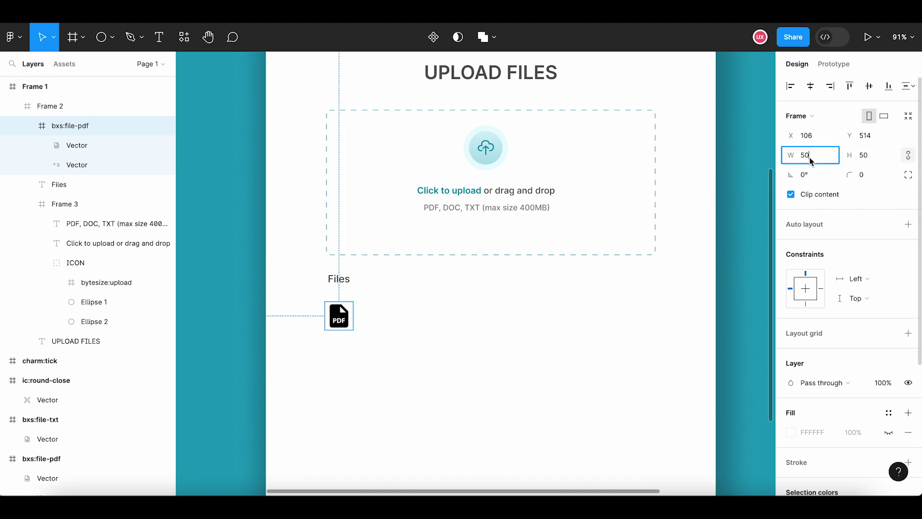
text(64)
key(Return)
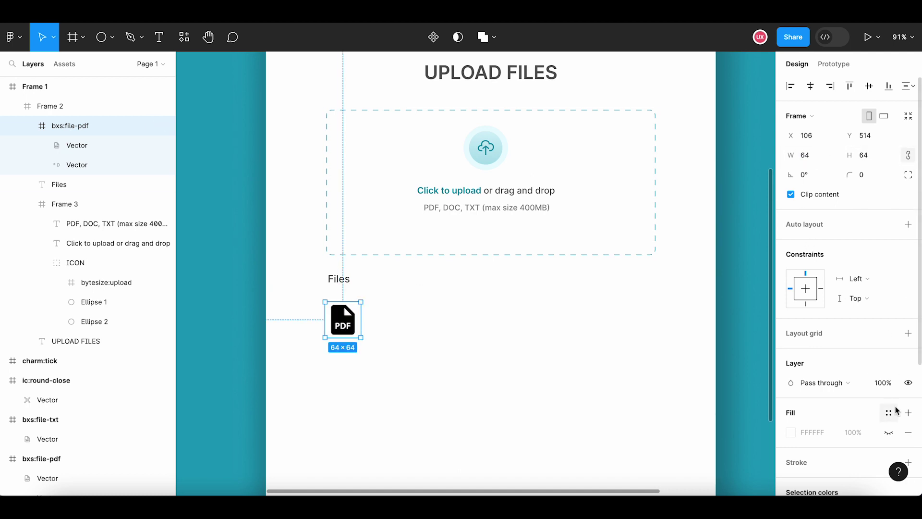
Change the icon fill to a linear gradient with a teal first stop
scroll(898, 408, down, 4)
click(795, 326)
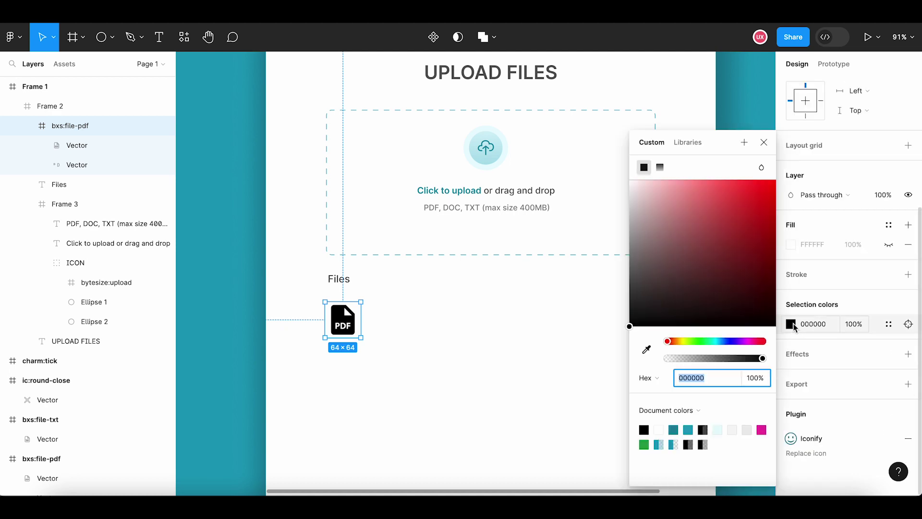
click(659, 169)
click(647, 349)
scroll(439, 313, down, 3)
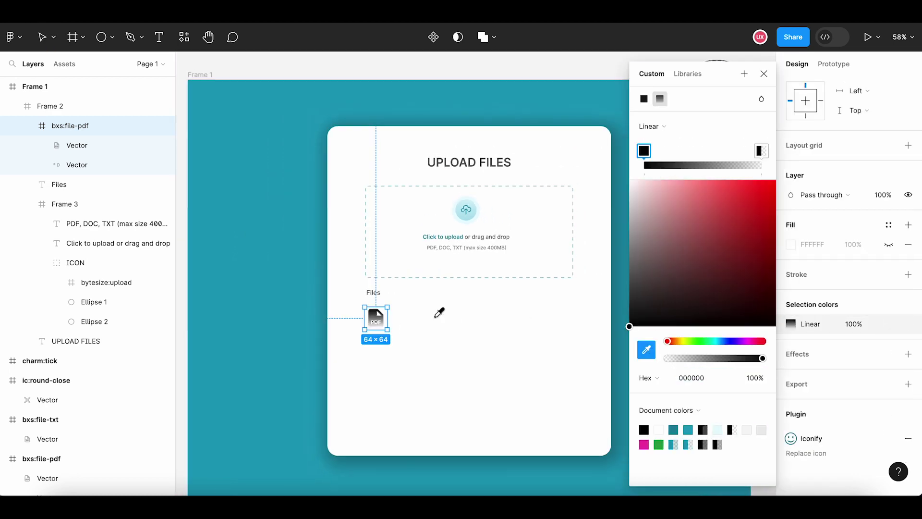
scroll(439, 313, down, 2)
click(263, 101)
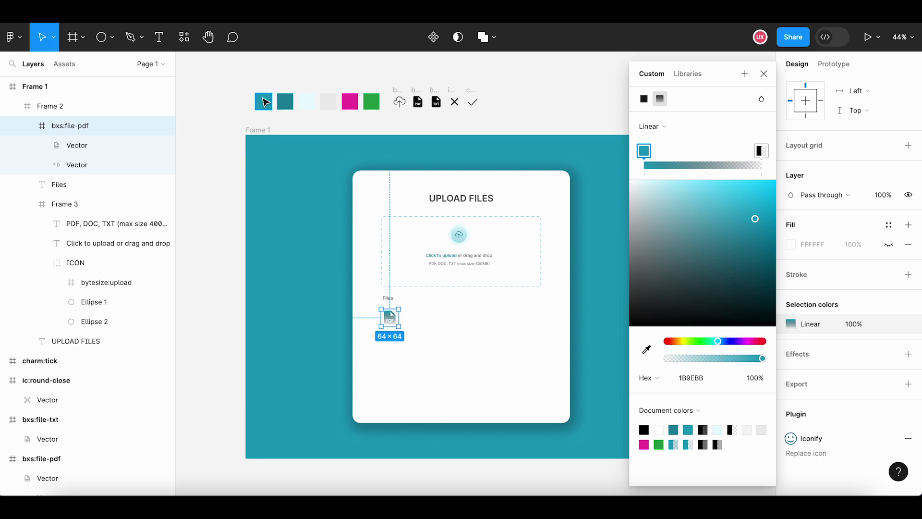
scroll(406, 305, up, 3)
scroll(406, 305, up, 2)
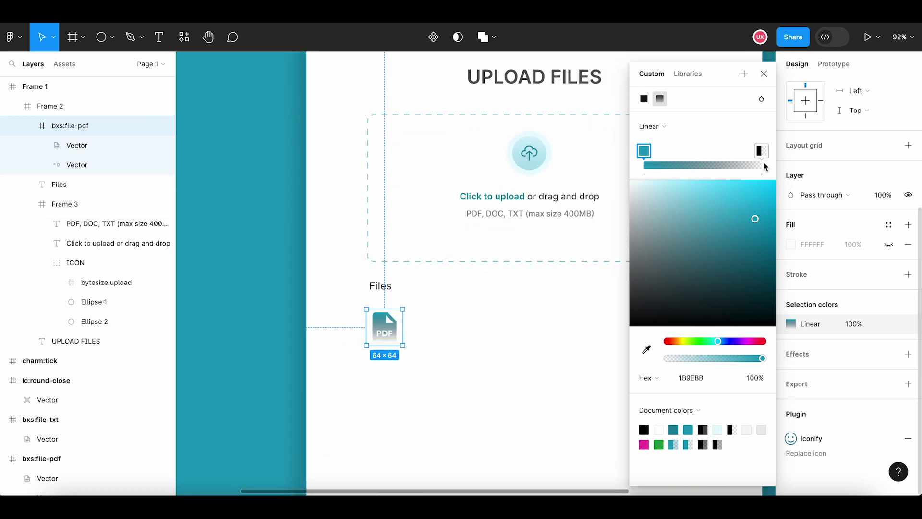
Make the gradient's end stop teal and its start stop more transparent
click(762, 151)
click(648, 350)
scroll(406, 312, down, 3)
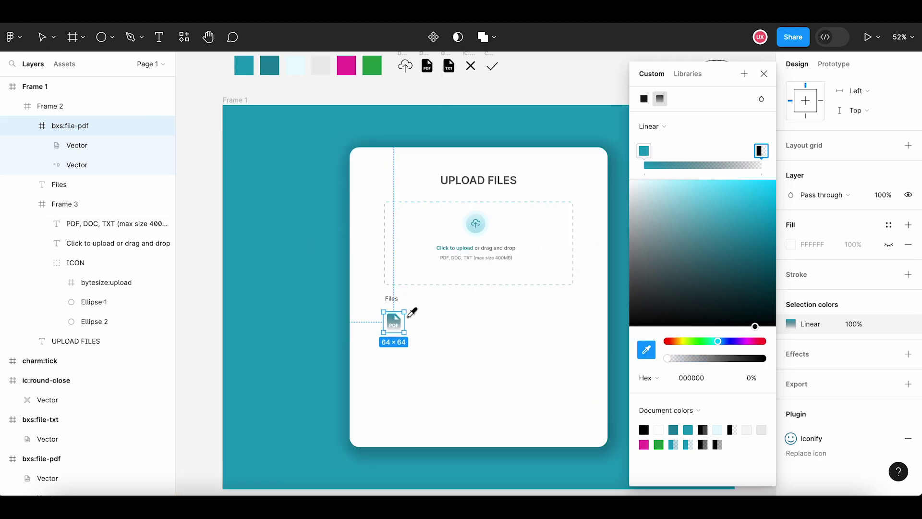
scroll(406, 312, down, 1)
click(262, 89)
scroll(413, 313, up, 1)
scroll(413, 313, up, 1)
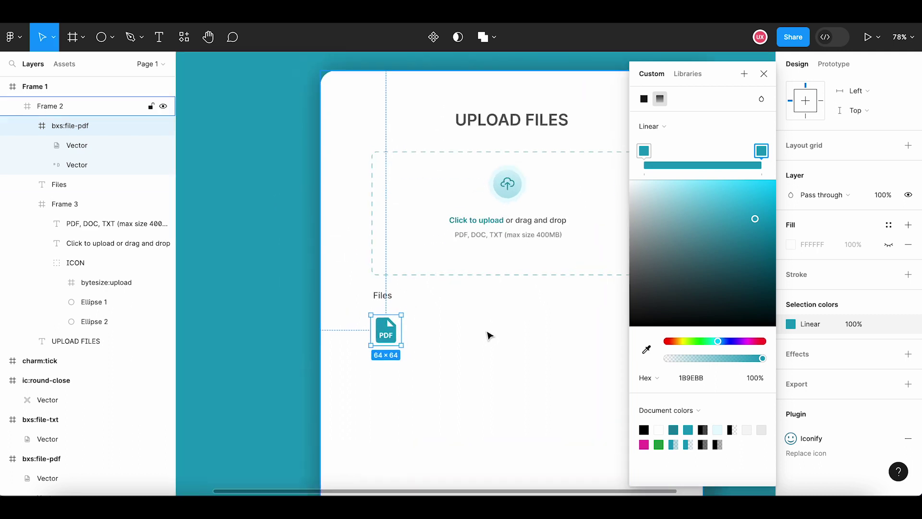
scroll(413, 312, up, 1)
click(644, 152)
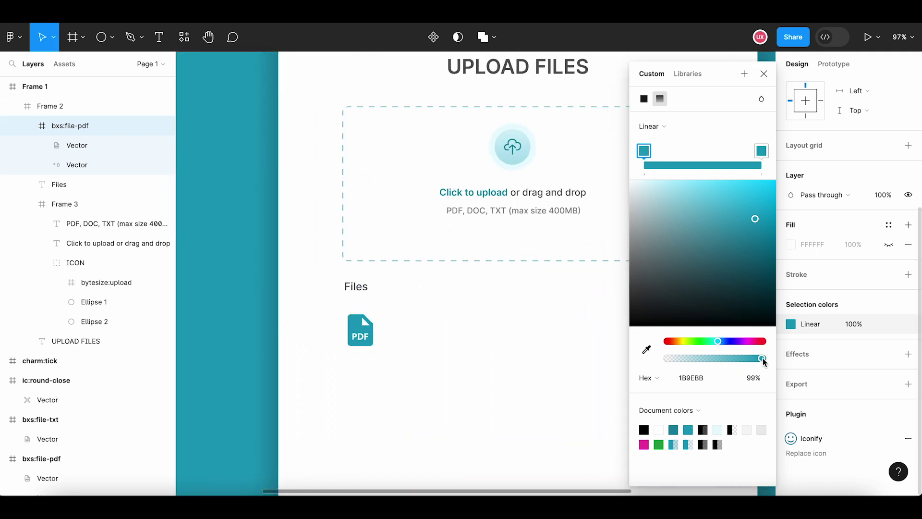
drag(764, 361, 732, 362)
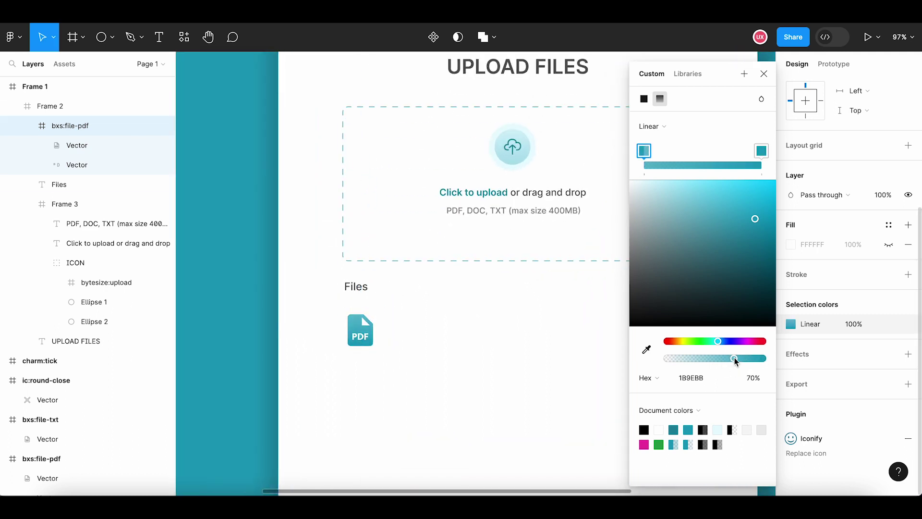
click(763, 153)
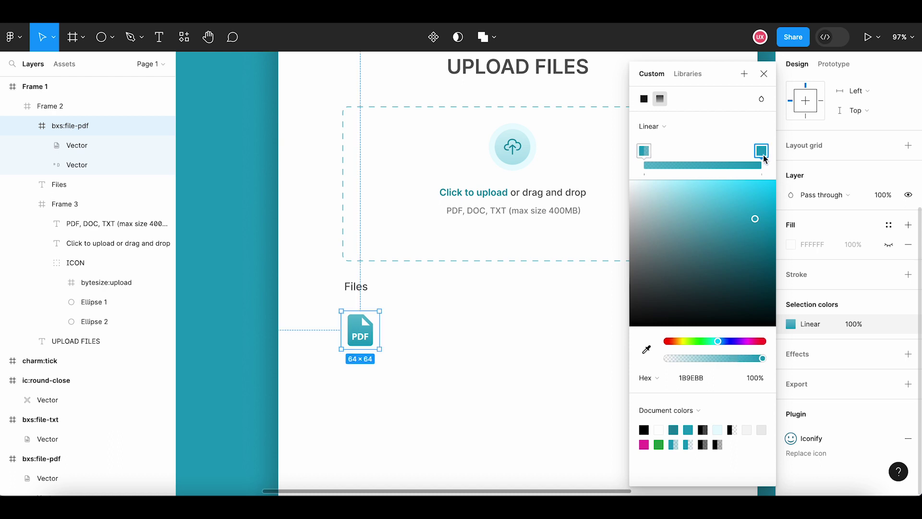
click(763, 74)
click(463, 354)
scroll(463, 354, down, 2)
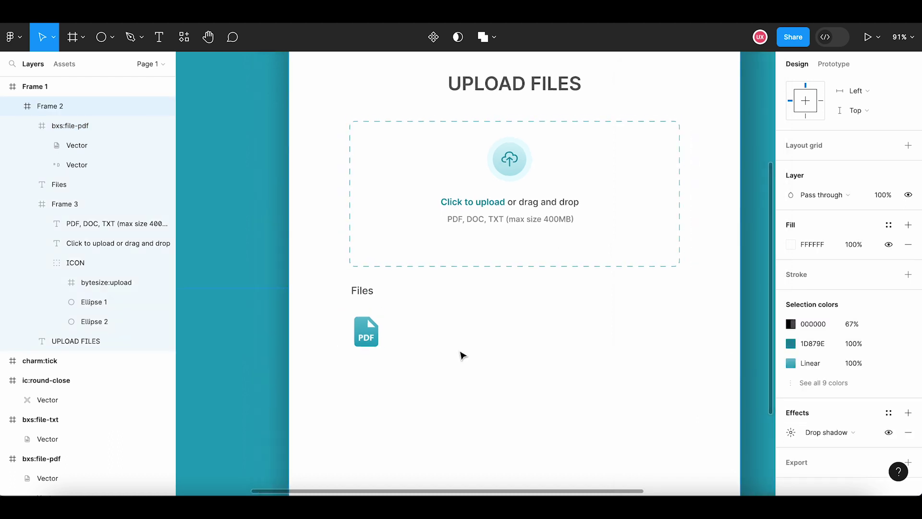
Duplicate the Files text beside the PDF icon and change it to 'Design guidelines.pdf'
click(366, 297)
key(ctrl+d)
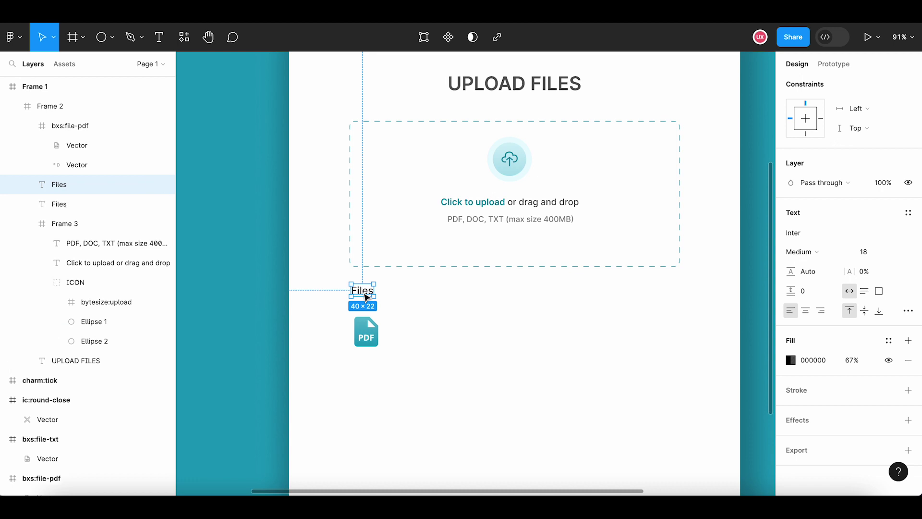
drag(366, 297, 406, 326)
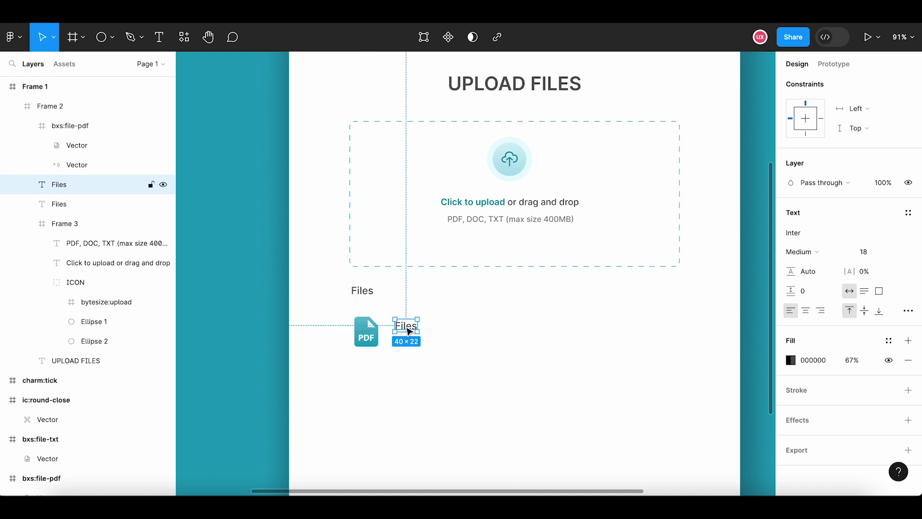
double_click(406, 327)
text(Design)
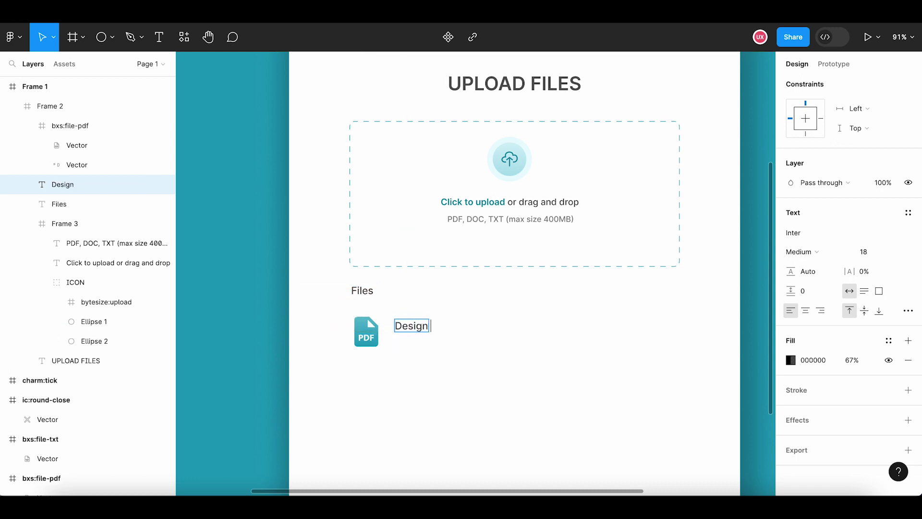
text( guidelines.p)
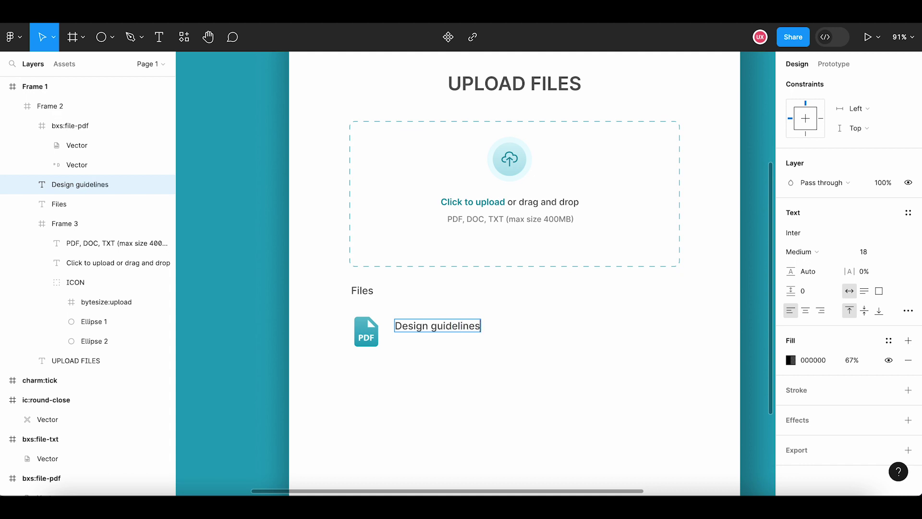
text(df)
key(Escape)
key(Escape)
Set the file name to font size 16 and nudge it slightly down
click(456, 336)
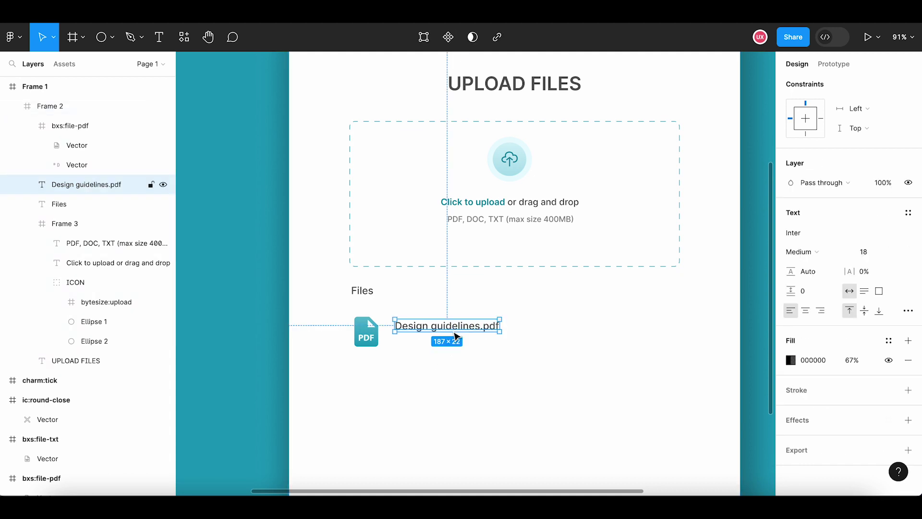
click(870, 254)
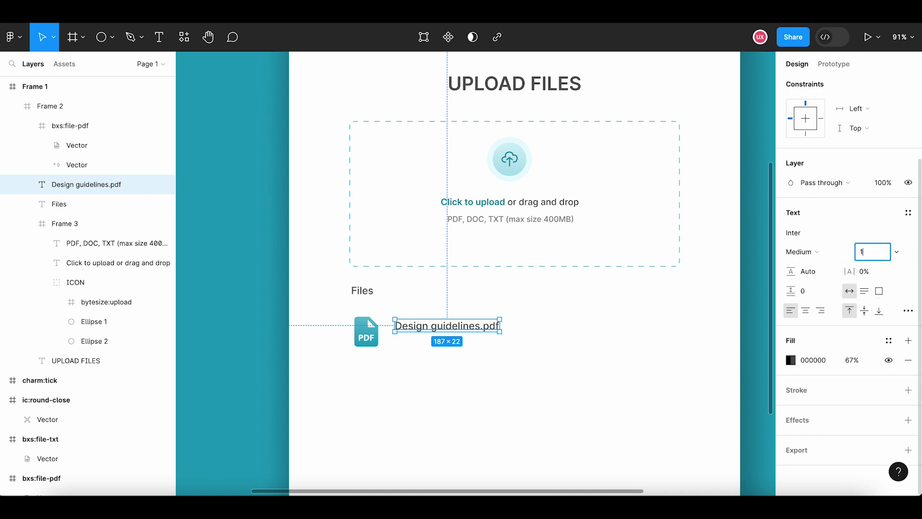
text(6)
key(Return)
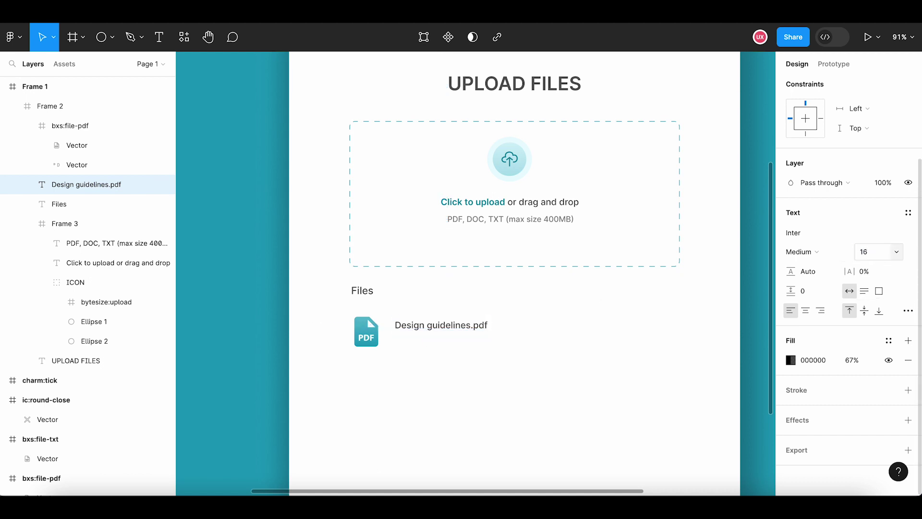
key(Down)
key(Down)
key(Down)
key(Escape)
click(494, 354)
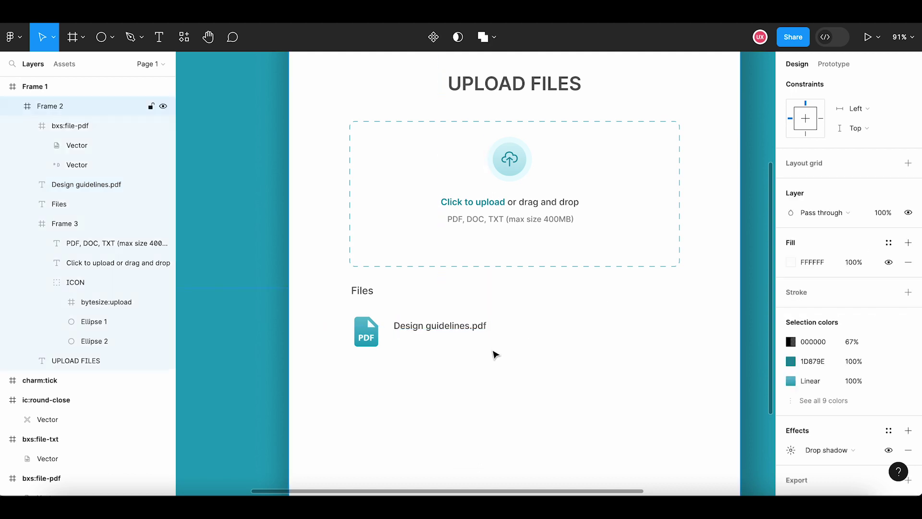
scroll(468, 353, up, 2)
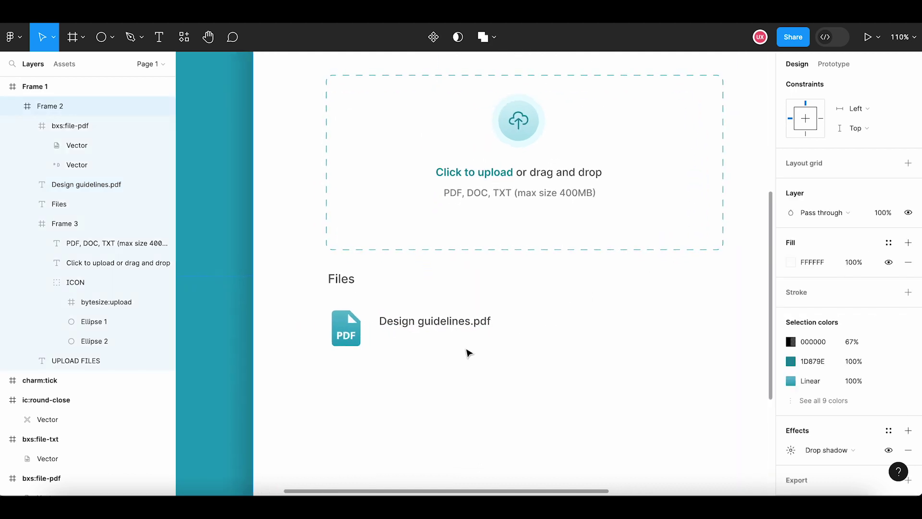
Duplicate the file name to its right and change the copy to '64%'
click(454, 327)
key(ctrl+d)
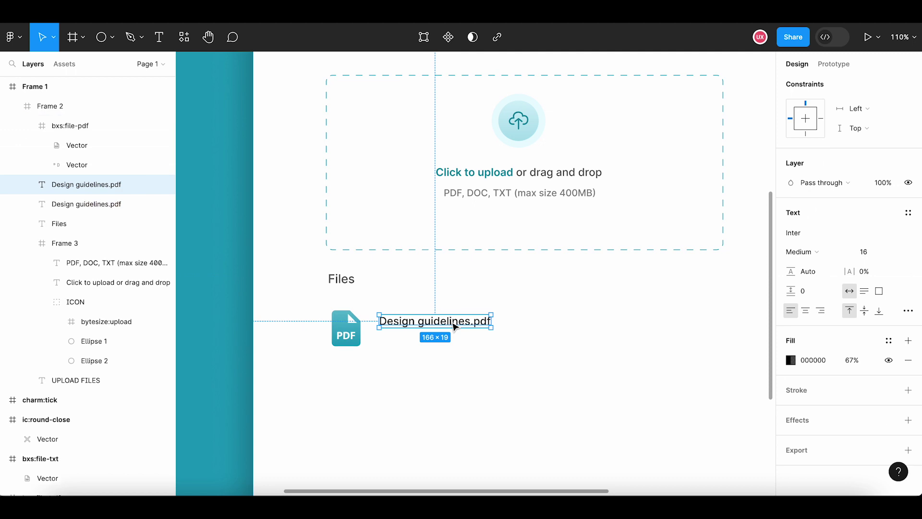
drag(454, 327, 623, 325)
double_click(620, 321)
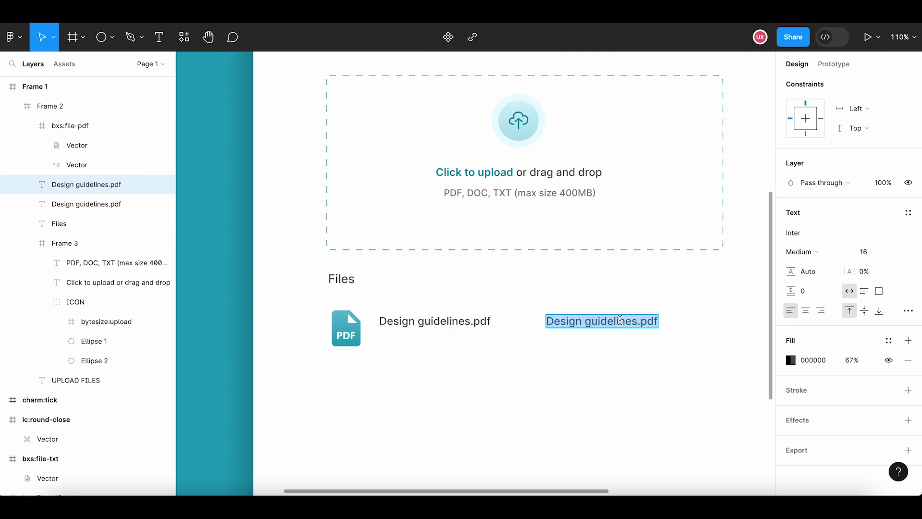
text(64%)
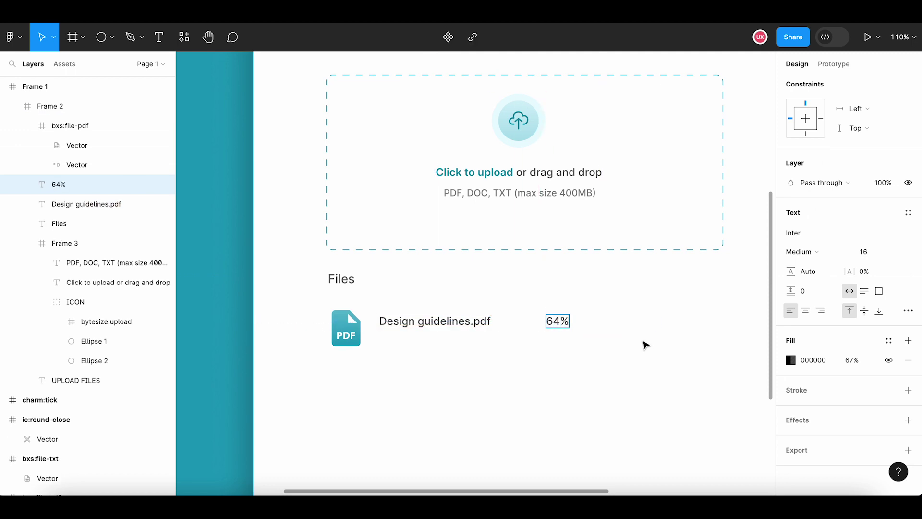
key(Escape)
Set the 64% label to 50% opacity and font size 14
click(856, 361)
text(50)
key(Return)
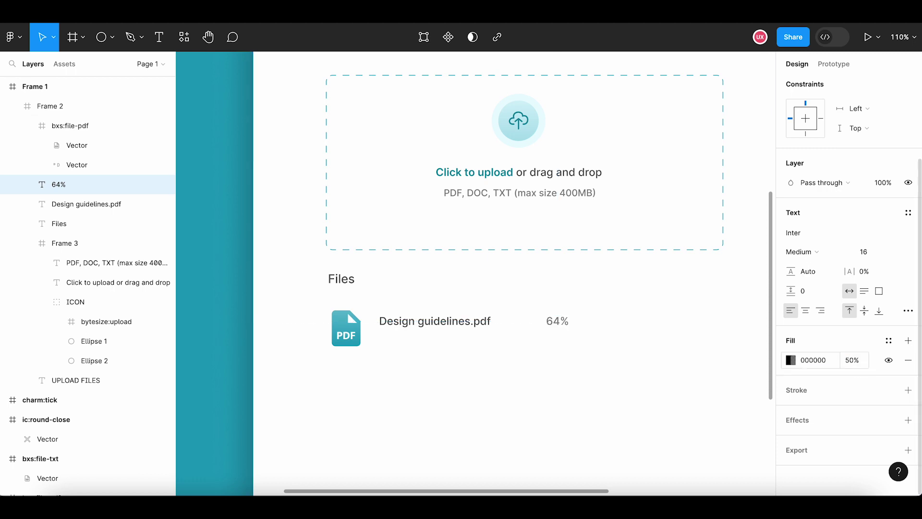
click(874, 258)
text(1)
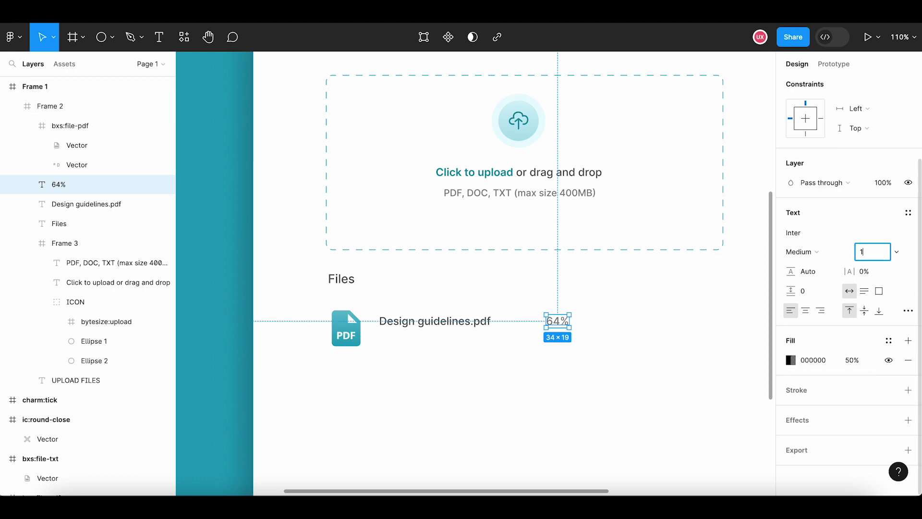
text(4)
key(Return)
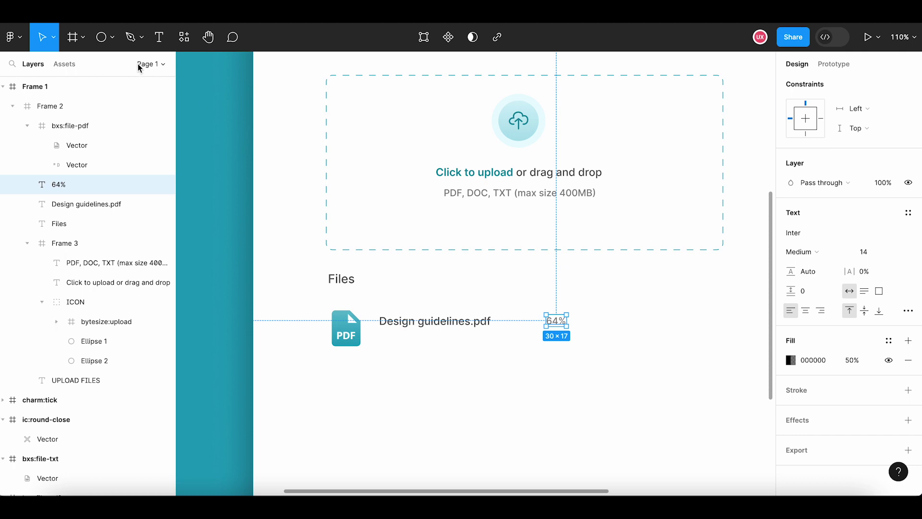
click(125, 39)
Draw a bar under the file name sized 428×6 with corner radius 20
click(115, 39)
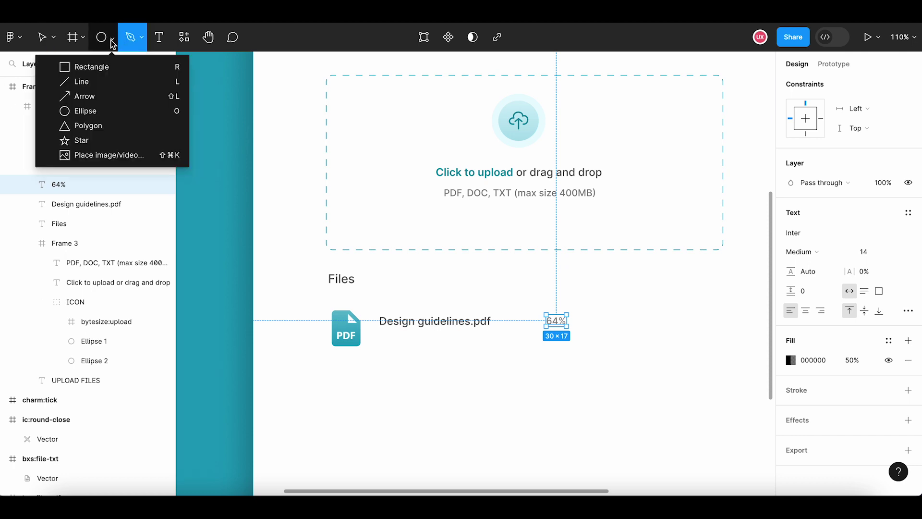
click(105, 69)
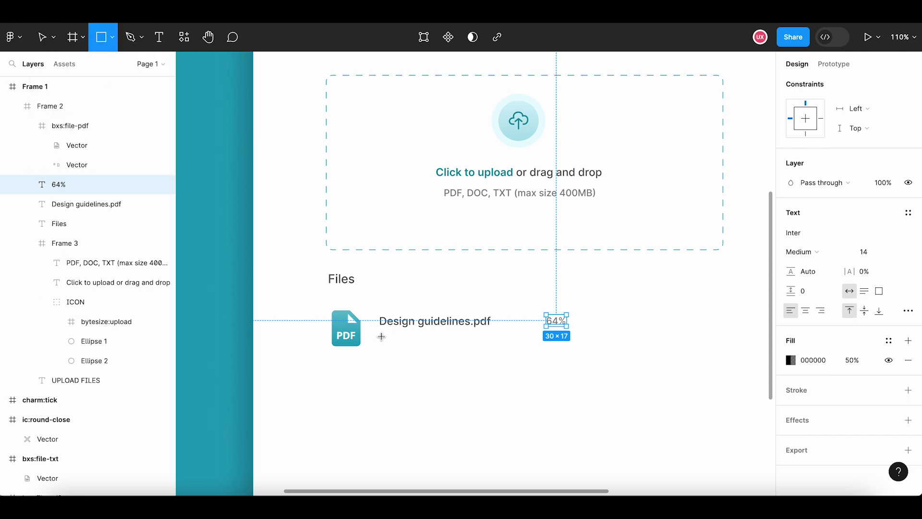
drag(379, 335, 694, 343)
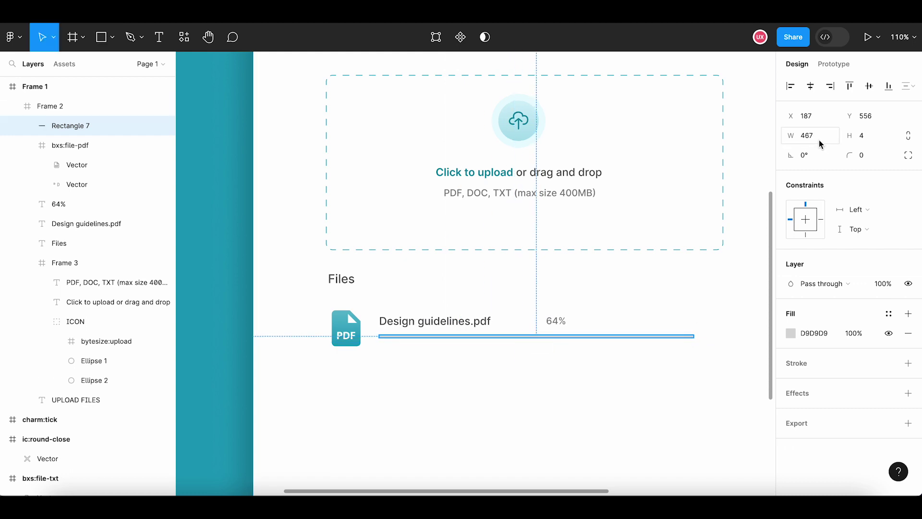
click(820, 140)
text(428)
key(Return)
click(871, 139)
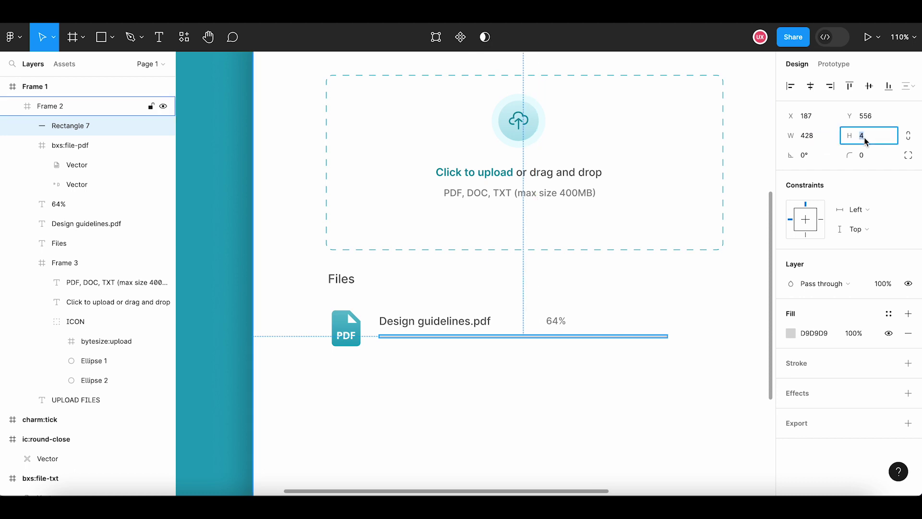
text(6)
key(Return)
click(872, 156)
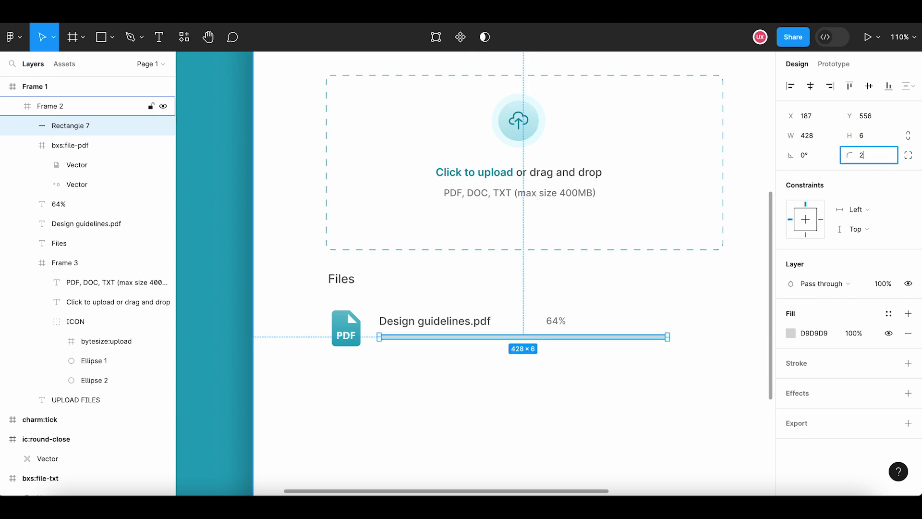
text(20)
key(Return)
Eyedrop the light grey EDEDED swatch as the bar's fill
click(792, 334)
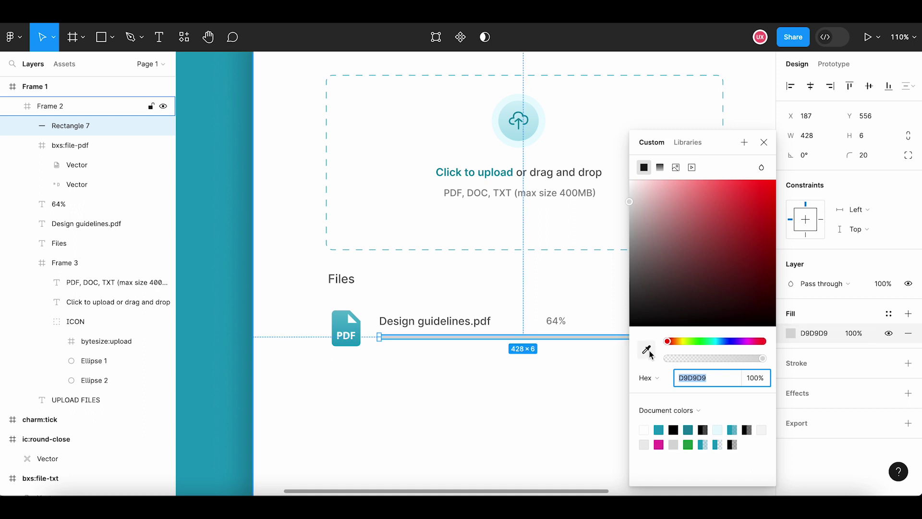
key(i)
scroll(491, 368, down, 3)
scroll(491, 367, down, 2)
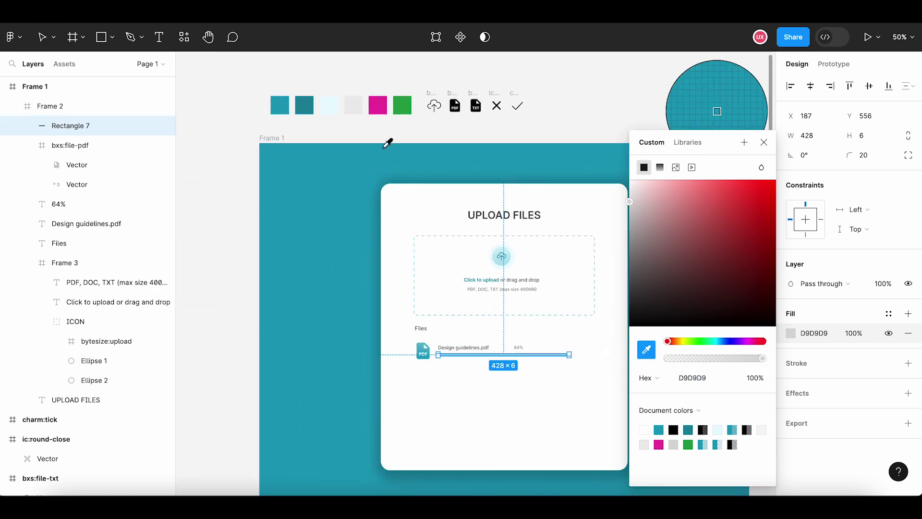
click(358, 103)
scroll(511, 408, up, 3)
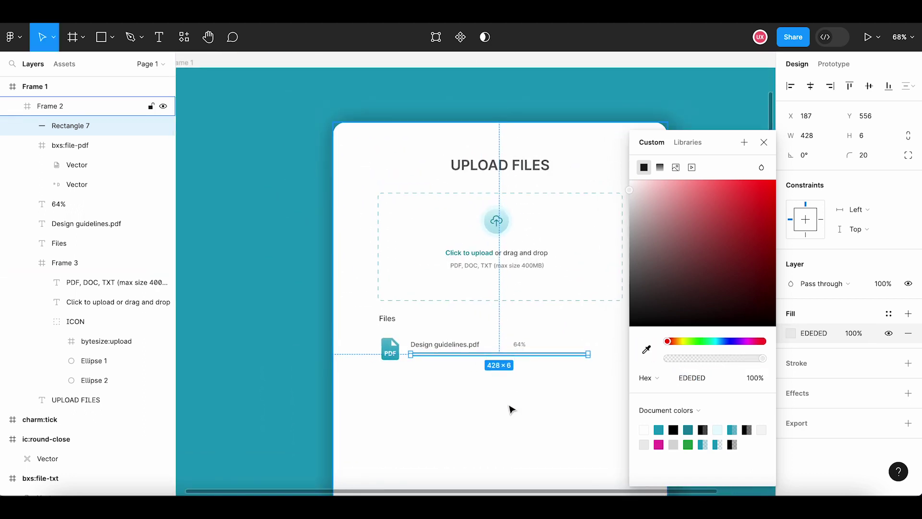
scroll(511, 408, up, 2)
click(513, 398)
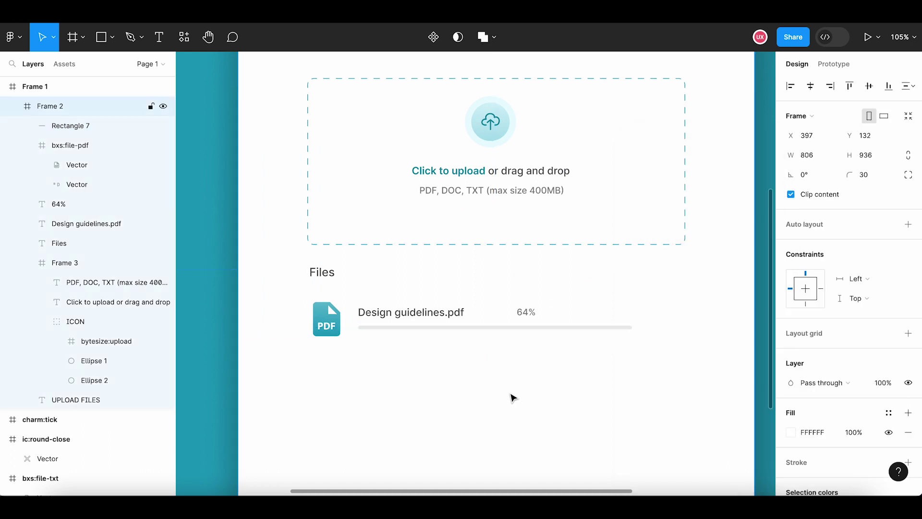
scroll(507, 395, right, 2)
click(495, 331)
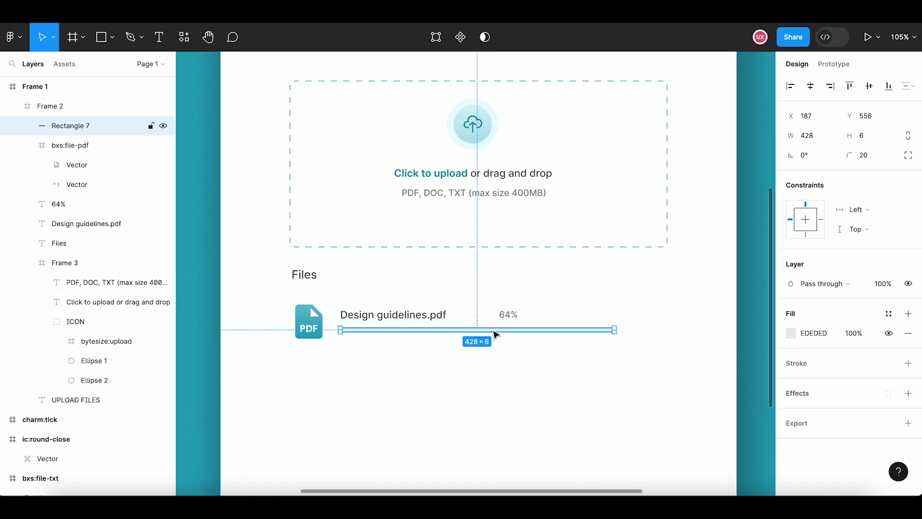
Overlay a shortened copy of the track filled with the sampled teal colour
drag(495, 334, 497, 335)
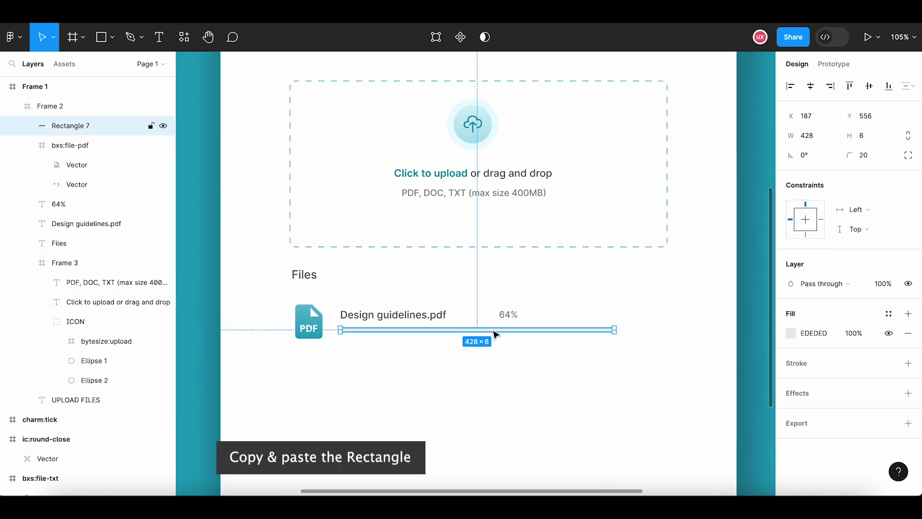
key(ctrl+v)
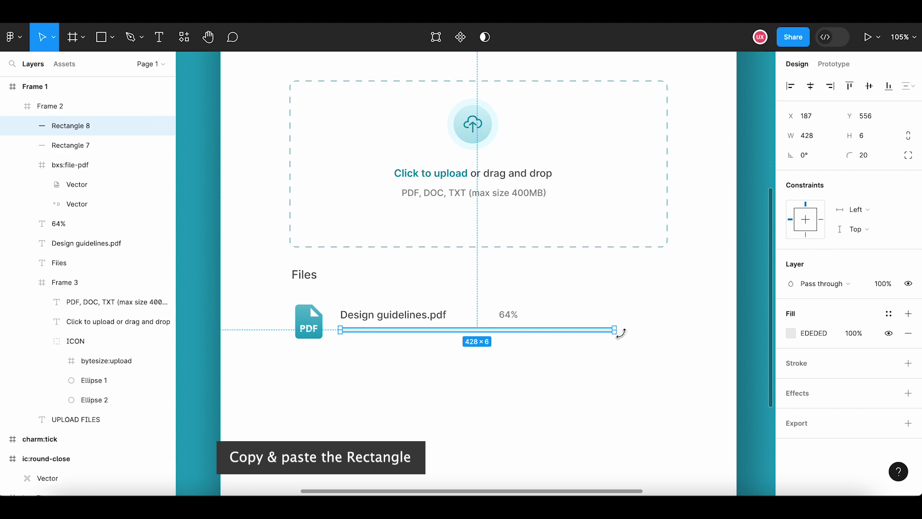
drag(615, 330, 504, 331)
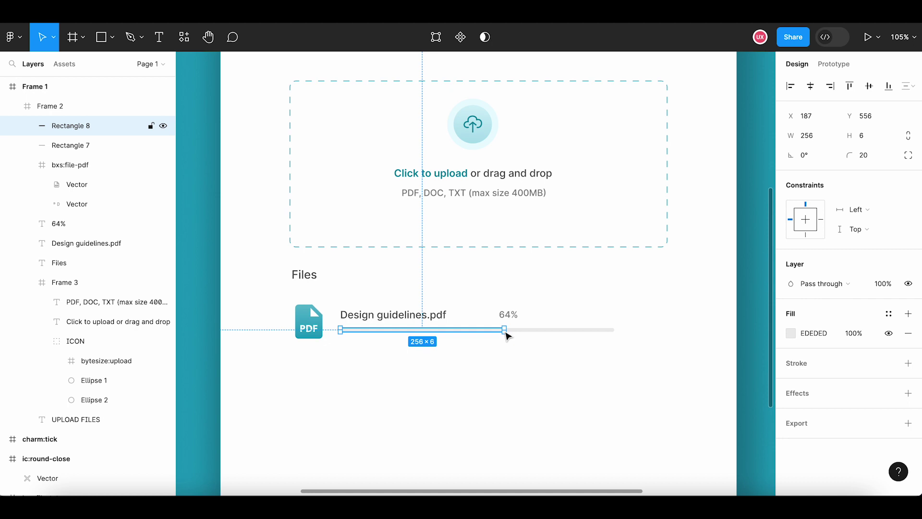
click(792, 335)
click(647, 350)
scroll(504, 364, down, 3)
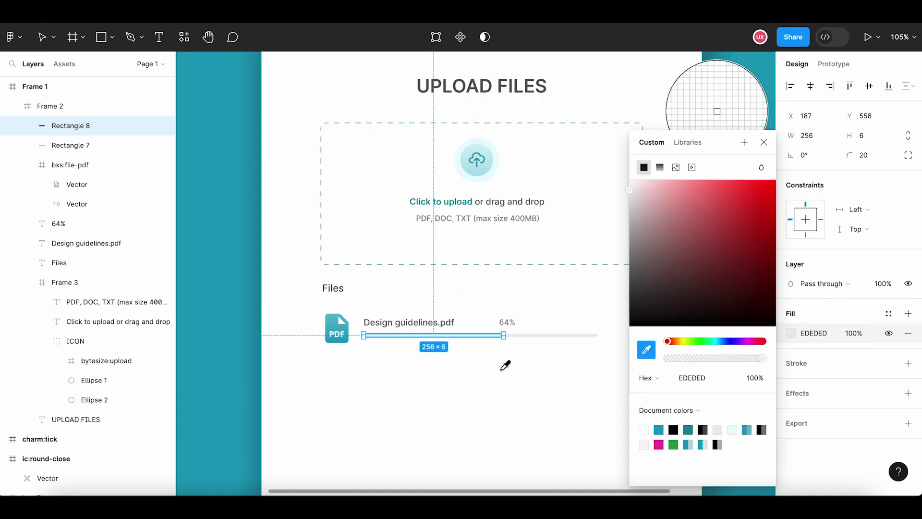
scroll(505, 365, down, 3)
click(270, 107)
click(245, 218)
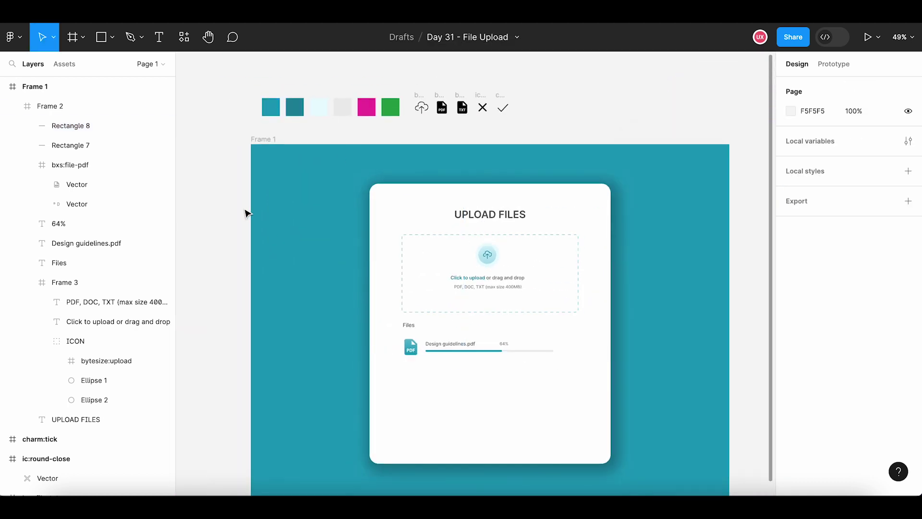
scroll(498, 388, up, 5)
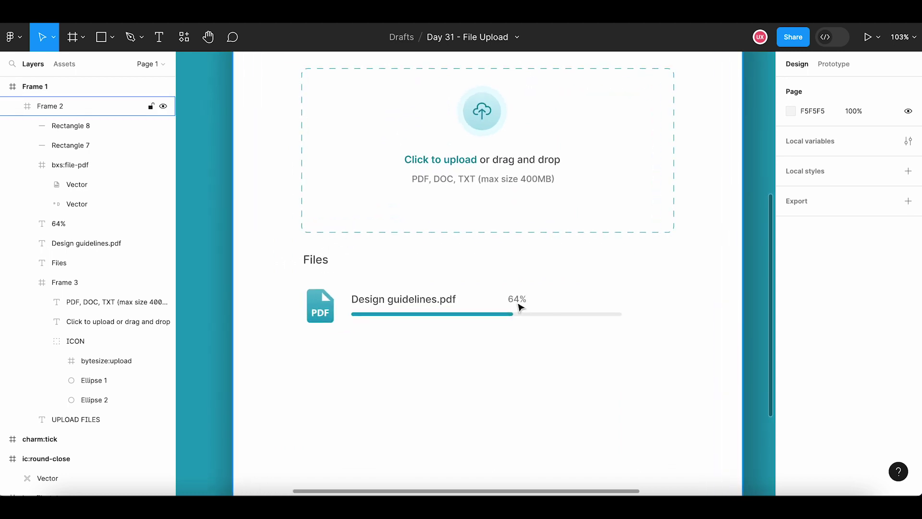
Nudge the 64% label right to the end of the progress row
click(517, 300)
key(shift+Right)
key(shift+Right)
key(shift+Right)
key(shift+Right)
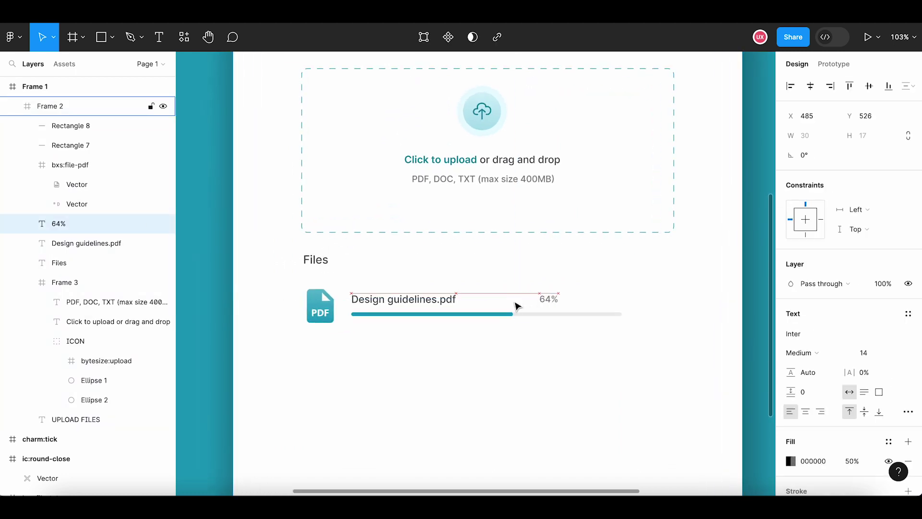
key(shift+Right)
key(shift+Right)
key(shift+Right)
key(shift+Right)
key(shift+Right)
key(shift+Right)
click(498, 346)
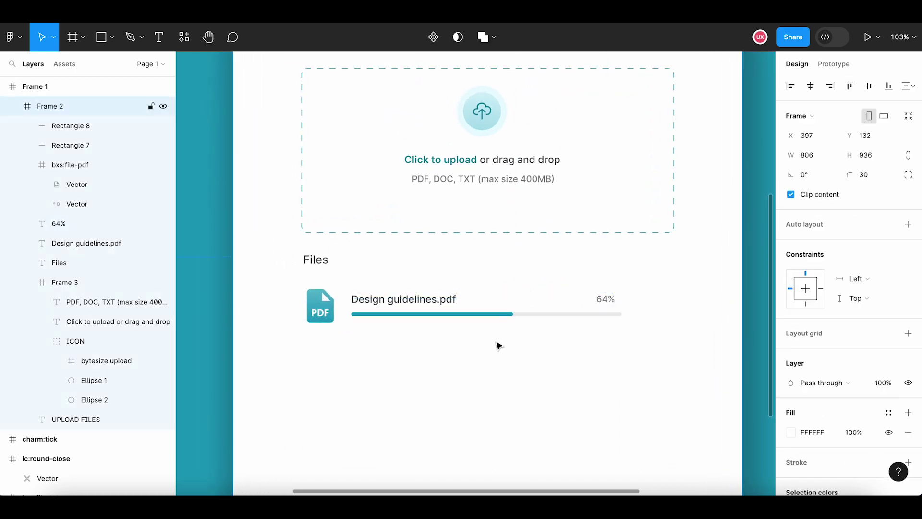
key(shift+2)
scroll(498, 350, down, 3)
Paste the ic:round-close cross into the card beside the progress bar
click(484, 85)
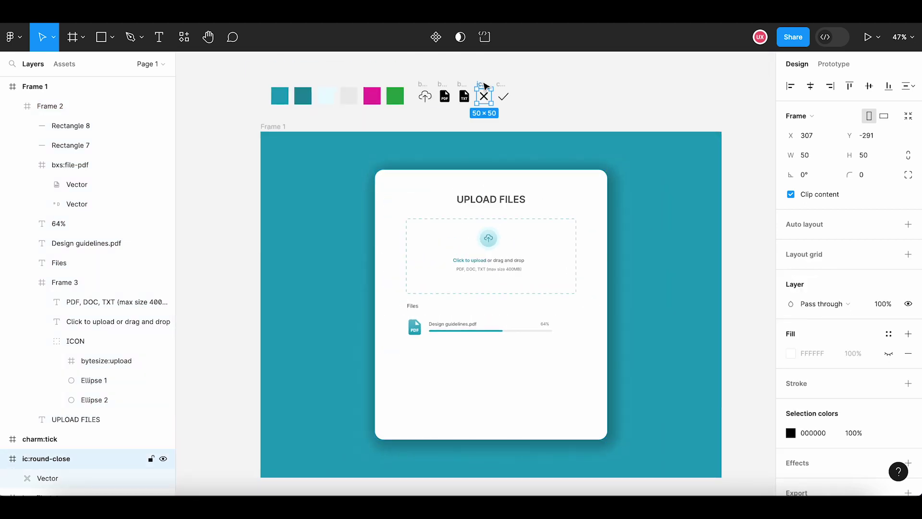
click(548, 272)
key(shift+2)
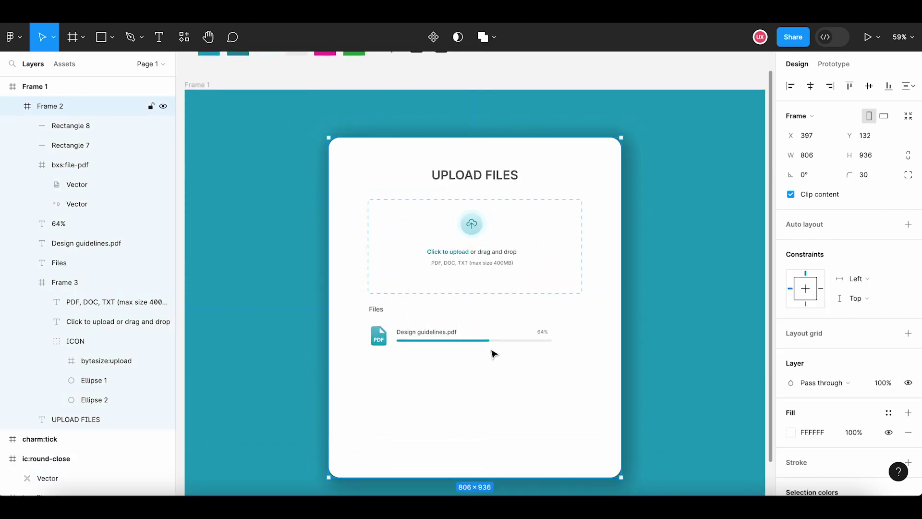
key(ctrl+v)
scroll(493, 352, up, 1)
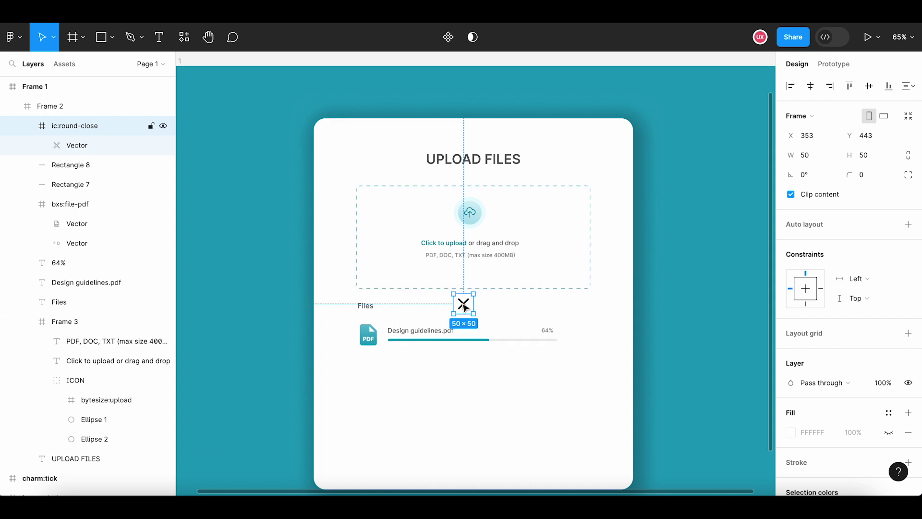
mouse_move(465, 308)
mouse_down()
mouse_move(572, 315)
mouse_move(586, 340)
mouse_up()
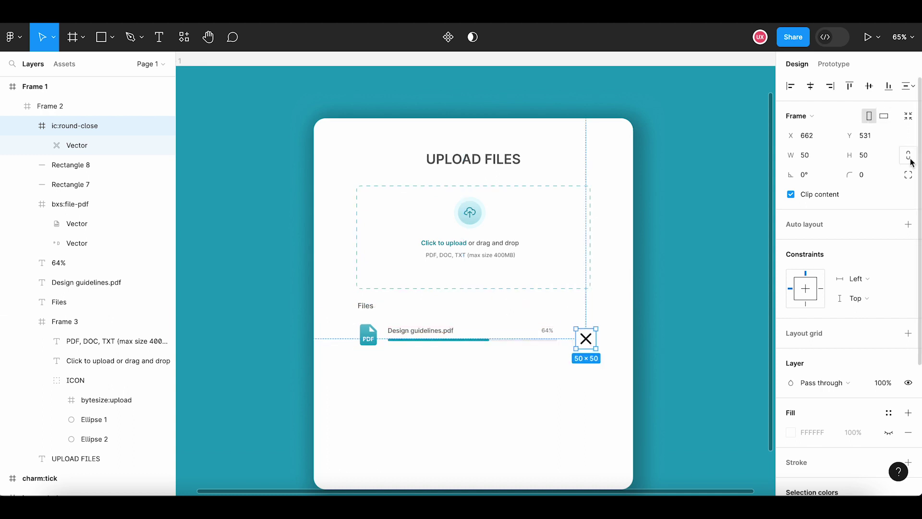
Resize the close cross to 24×24 and set its opacity to 67%
click(807, 157)
text(24)
key(Return)
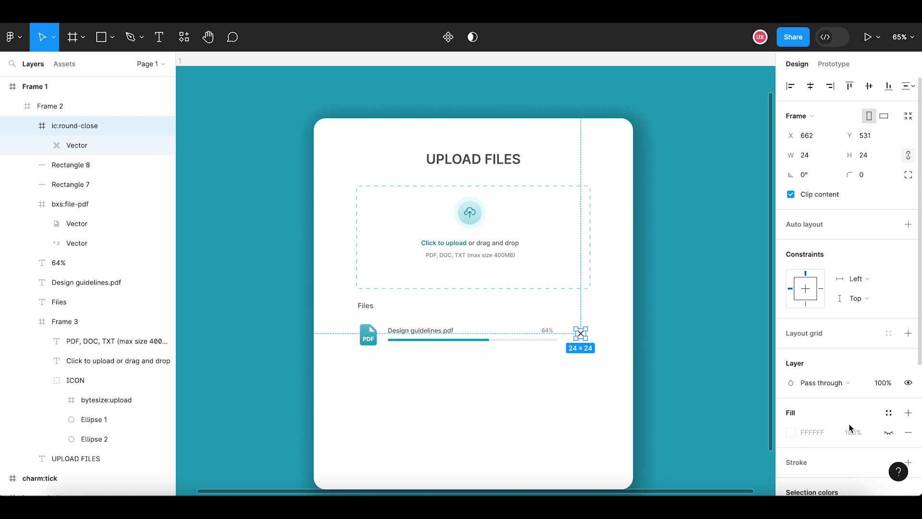
scroll(919, 412, down, 4)
click(860, 324)
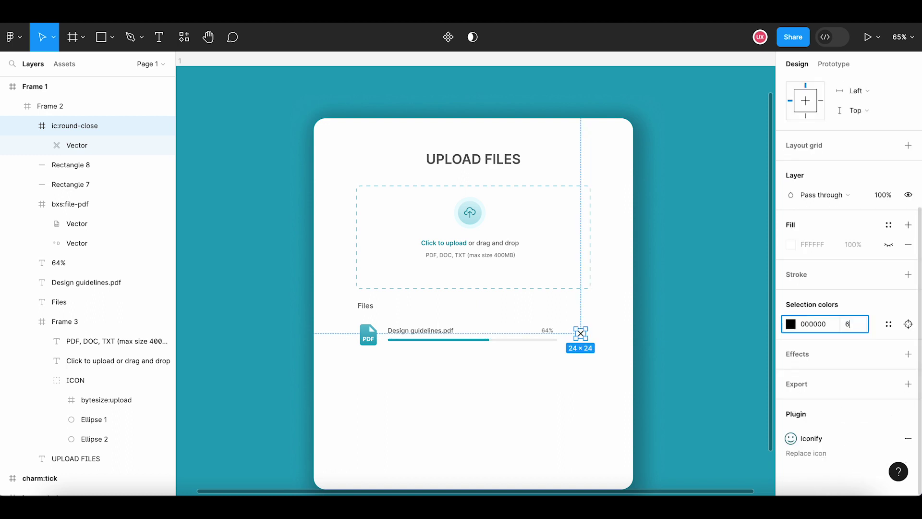
text(67)
key(Return)
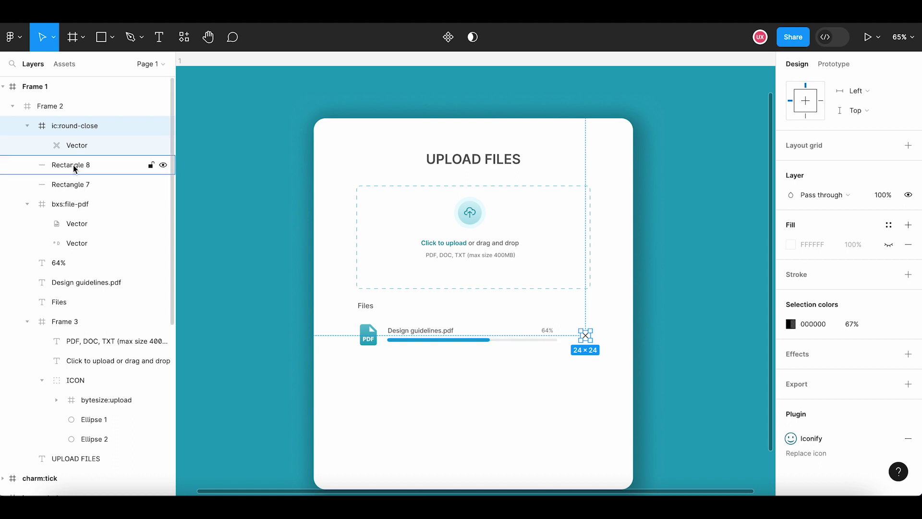
mouse_move(101, 204)
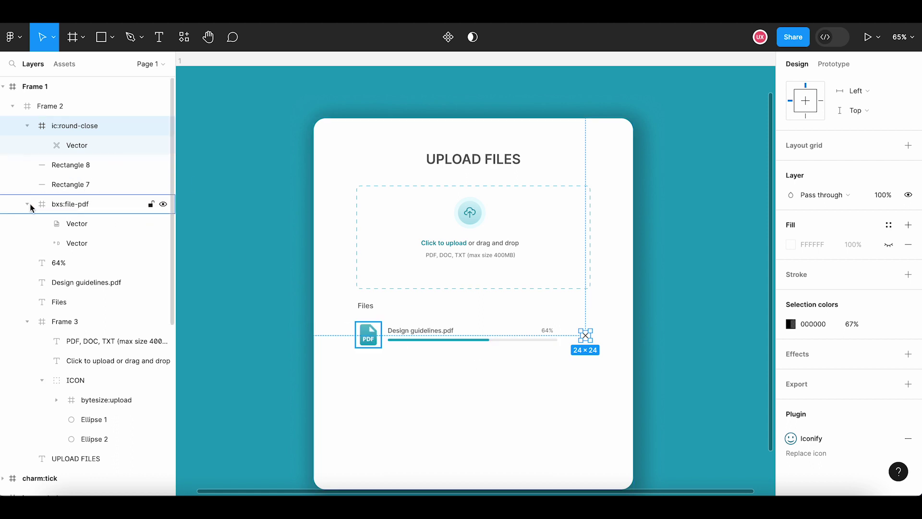
click(27, 203)
Group the row's PDF icon, name, 64% label, progress bars and close cross as 'File'
click(70, 247)
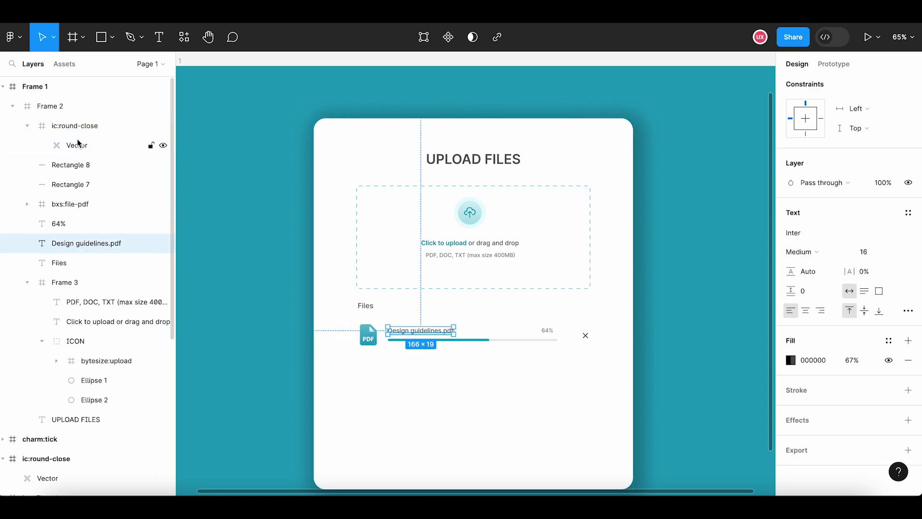
shift+click(78, 125)
right_click(79, 126)
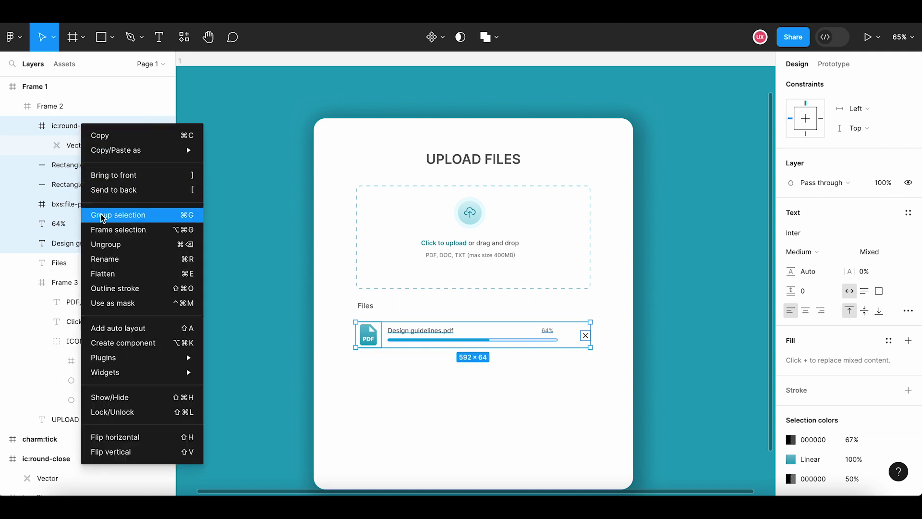
click(117, 215)
double_click(63, 125)
text(File)
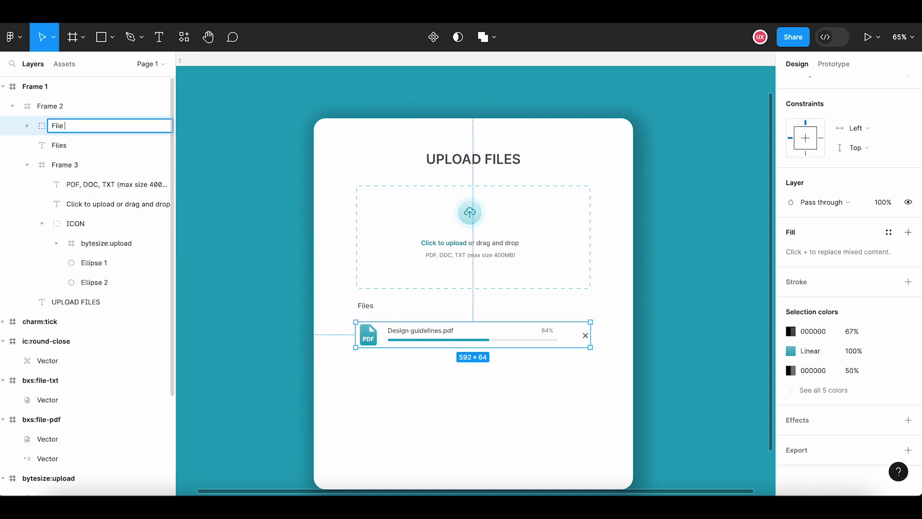
key(Return)
Select the upload card frame and zoom to fit it
click(441, 391)
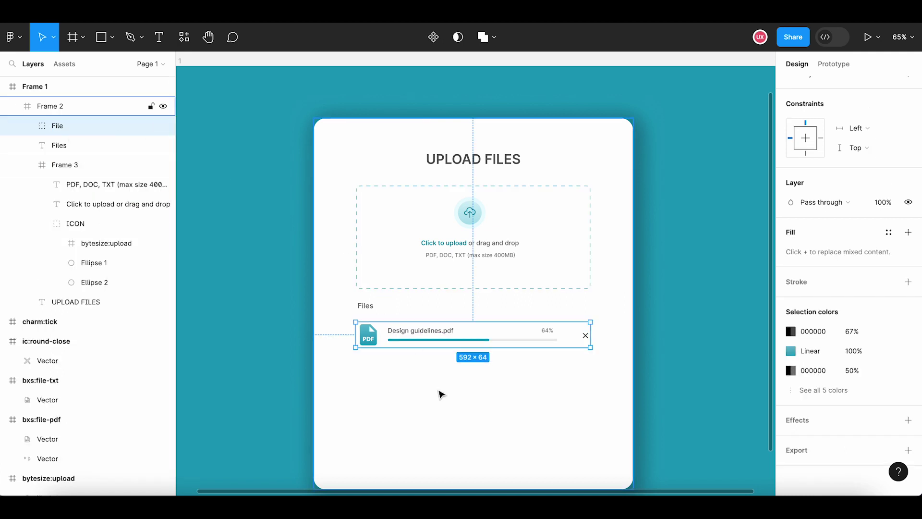
click(405, 338)
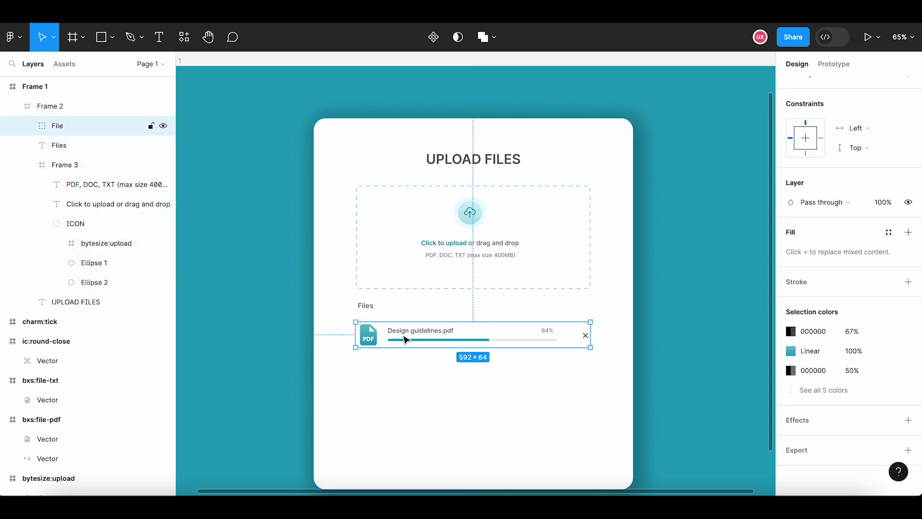
click(411, 366)
key(shift+2)
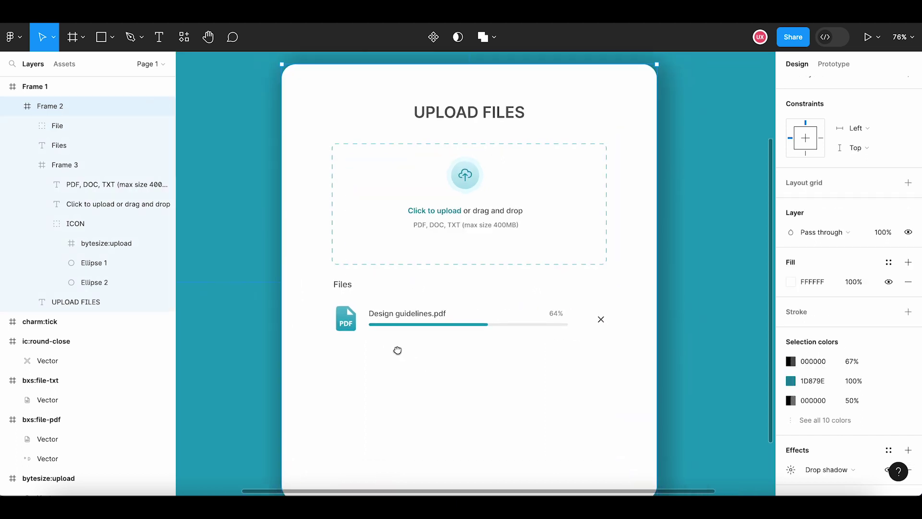
scroll(397, 350, up, 1)
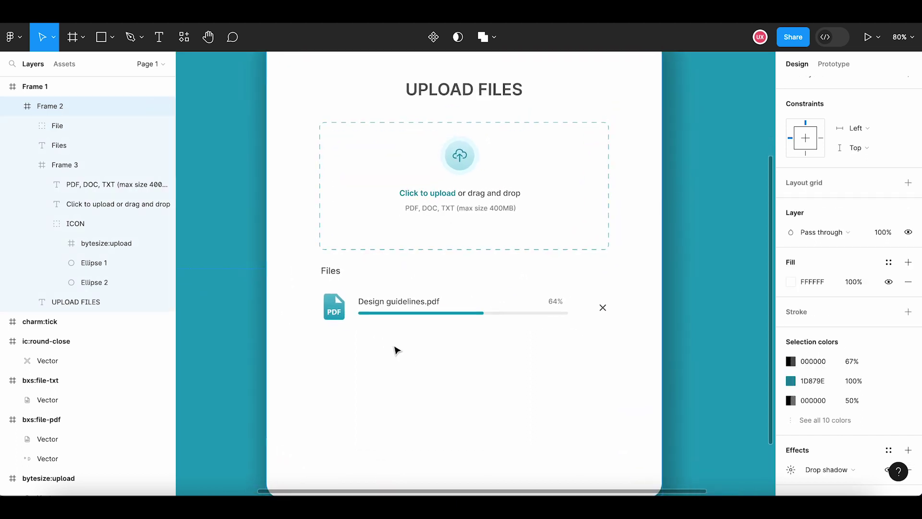
Draw a straight divider line under the file row at 0° rotation
click(112, 37)
click(76, 80)
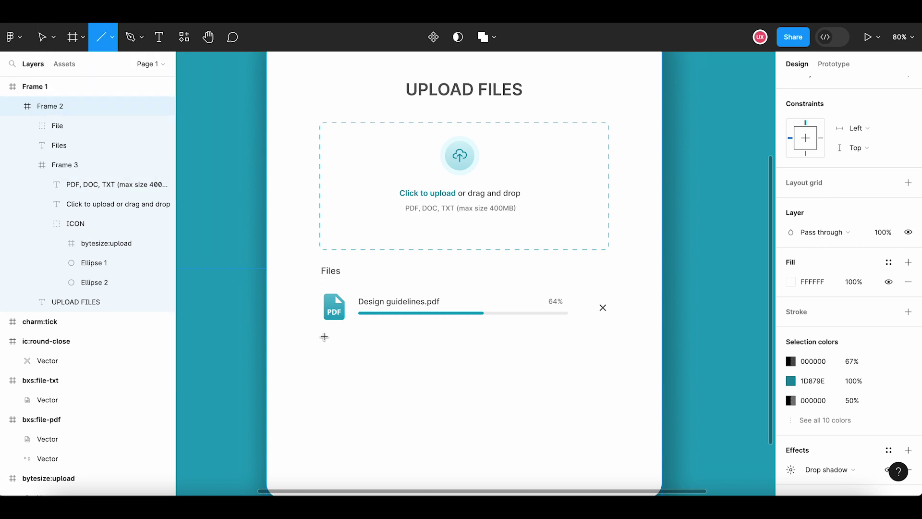
drag(324, 336, 610, 334)
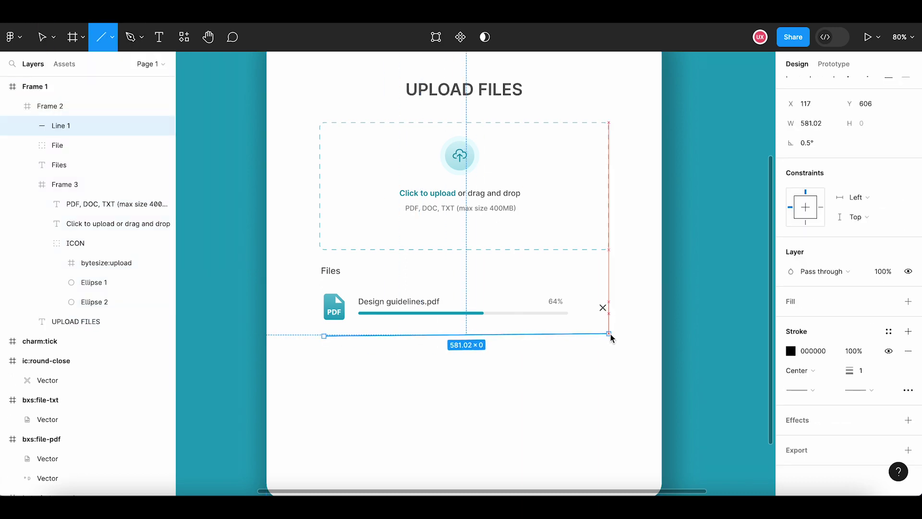
click(806, 146)
text(0)
key(Return)
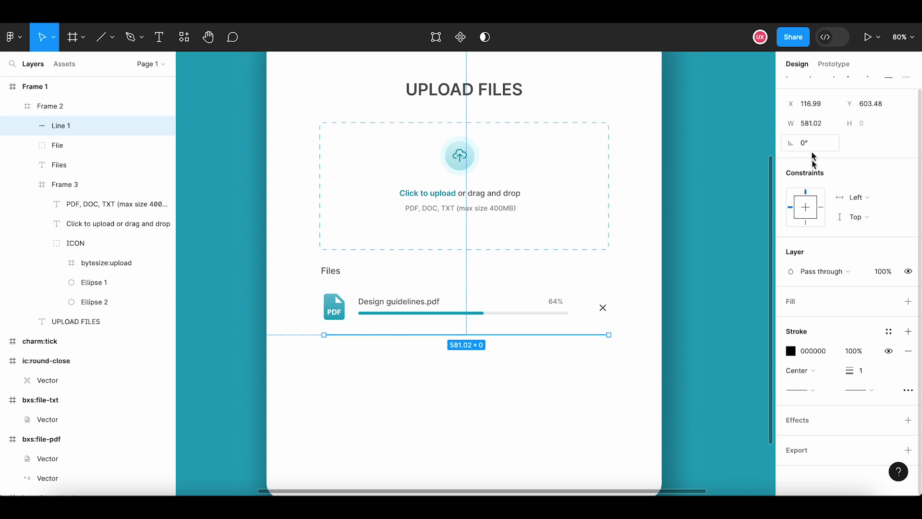
Lower the divider line's stroke opacity to a faint 20%
click(856, 351)
text(10)
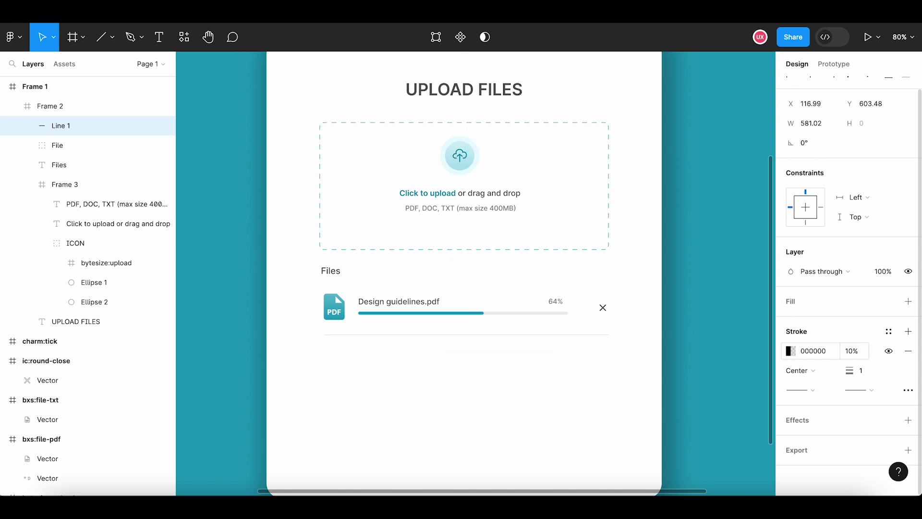
text(2)
key(Return)
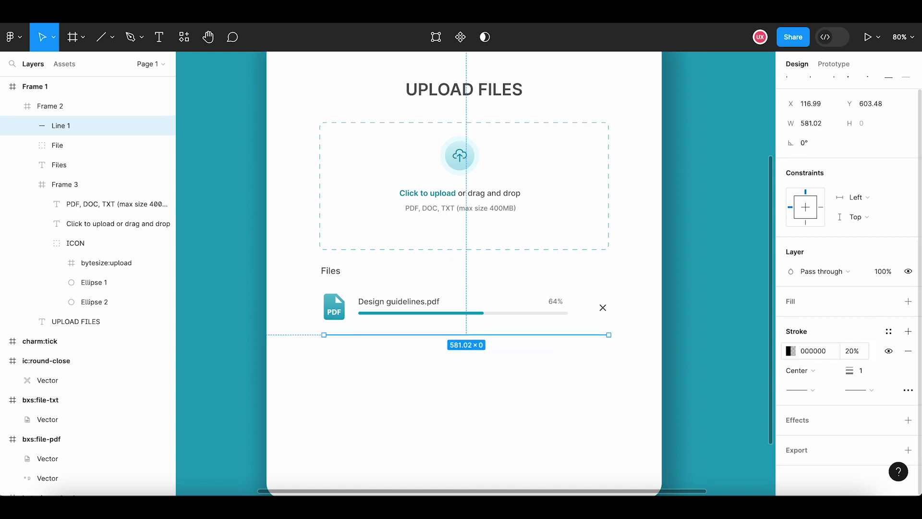
click(391, 469)
scroll(401, 429, down, 2)
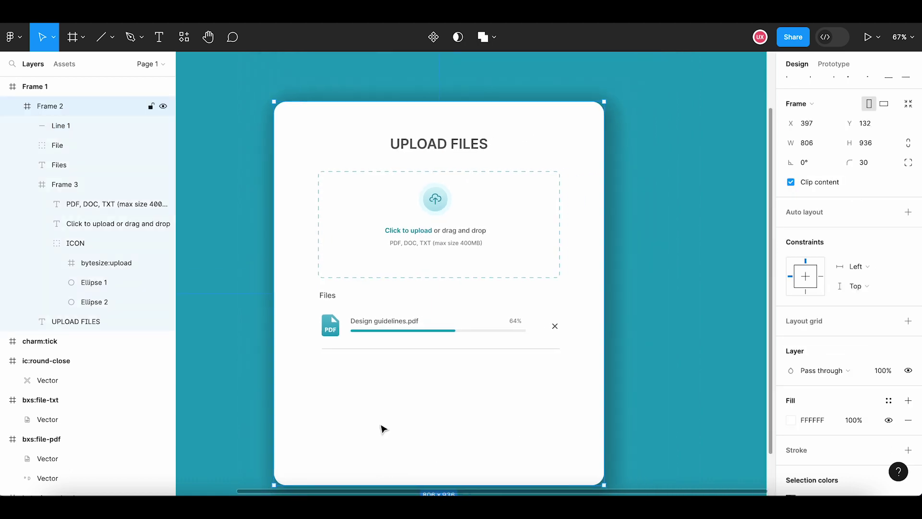
Adjust the opacity of the File row's close cross icon
click(549, 335)
double_click(553, 327)
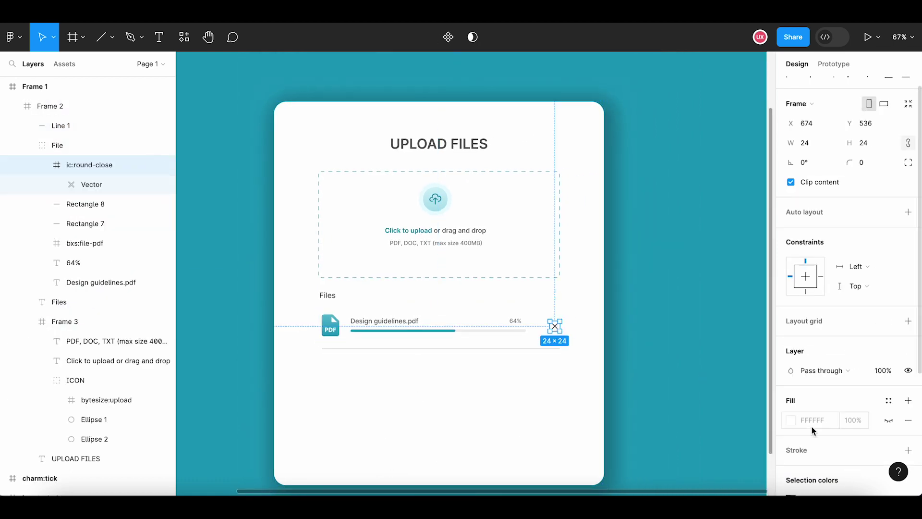
scroll(910, 451, down, 4)
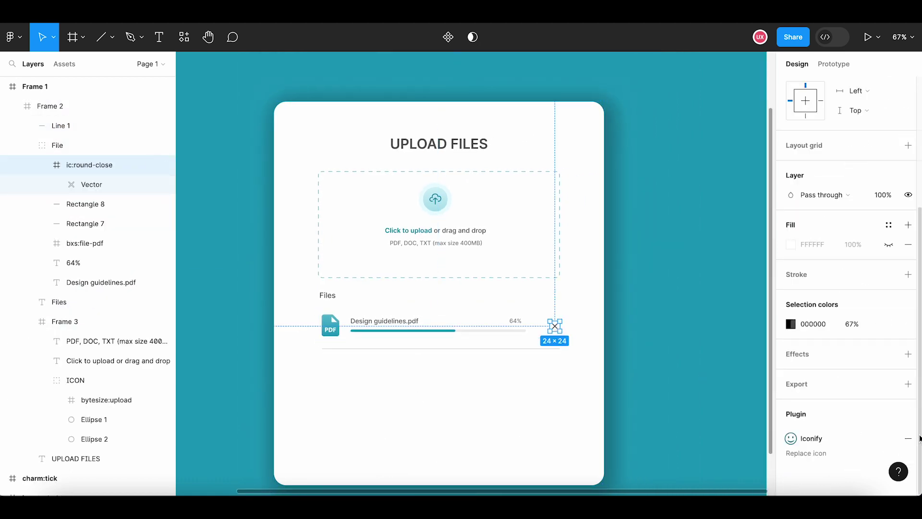
click(853, 325)
click(501, 440)
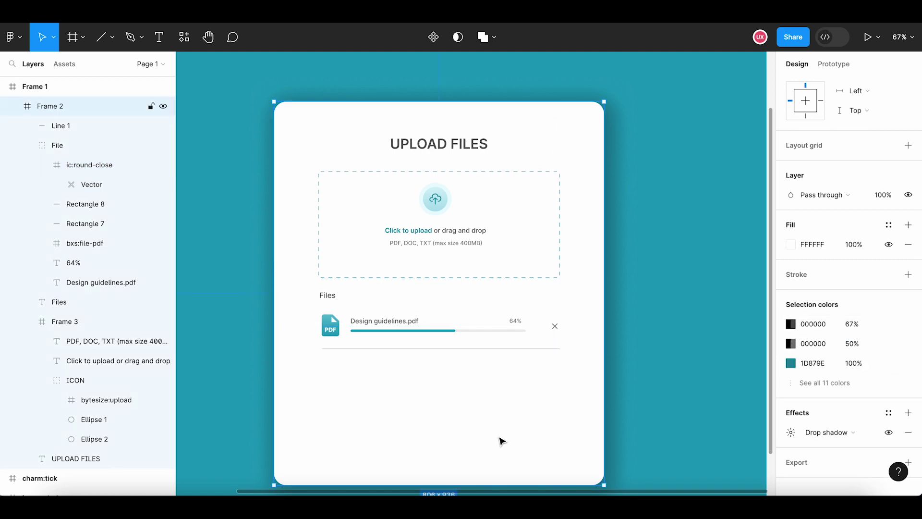
Select the divider line and nudge it slightly left
click(340, 331)
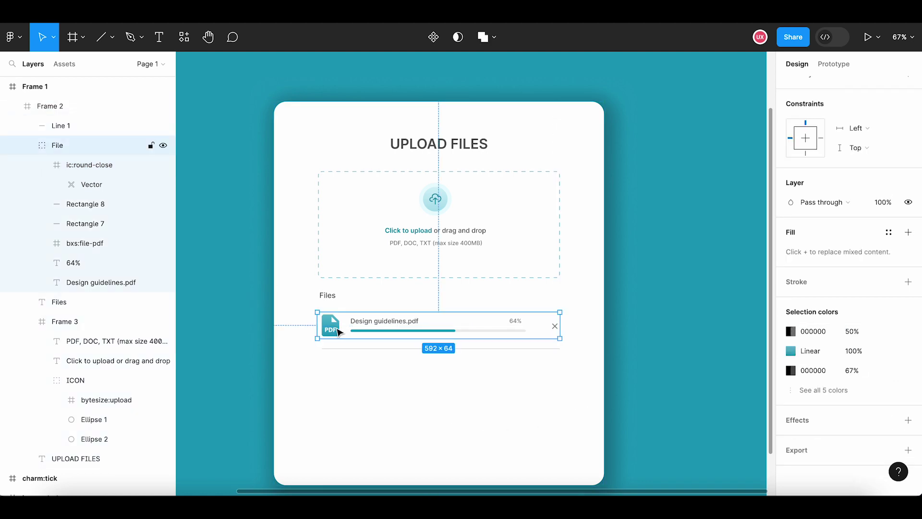
shift+click(351, 348)
click(344, 359)
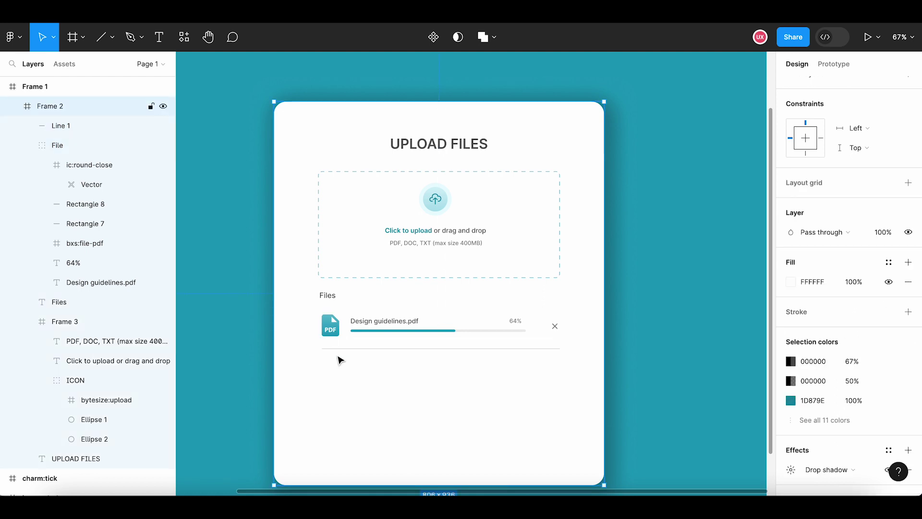
ctrl+scroll(340, 357, up, 2)
click(338, 350)
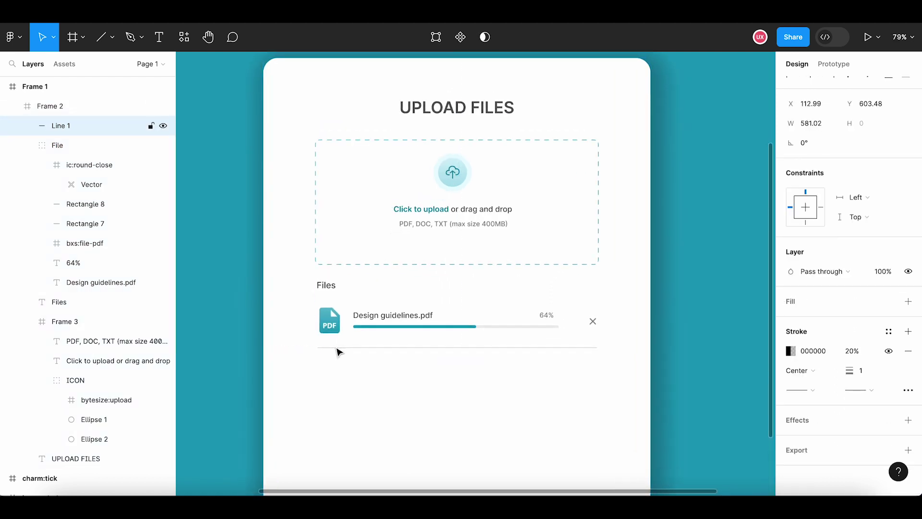
key(Left)
key(Left)
key(Left)
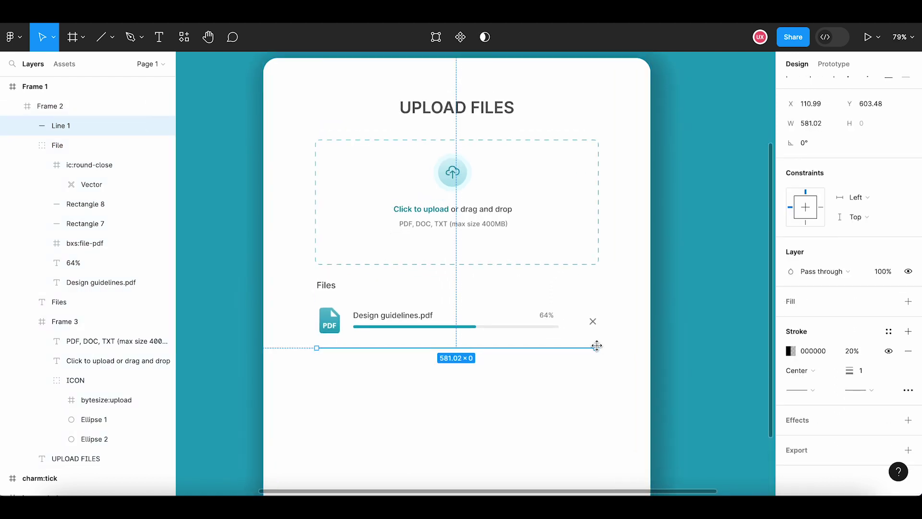
Set the divider line's width to 584
click(818, 122)
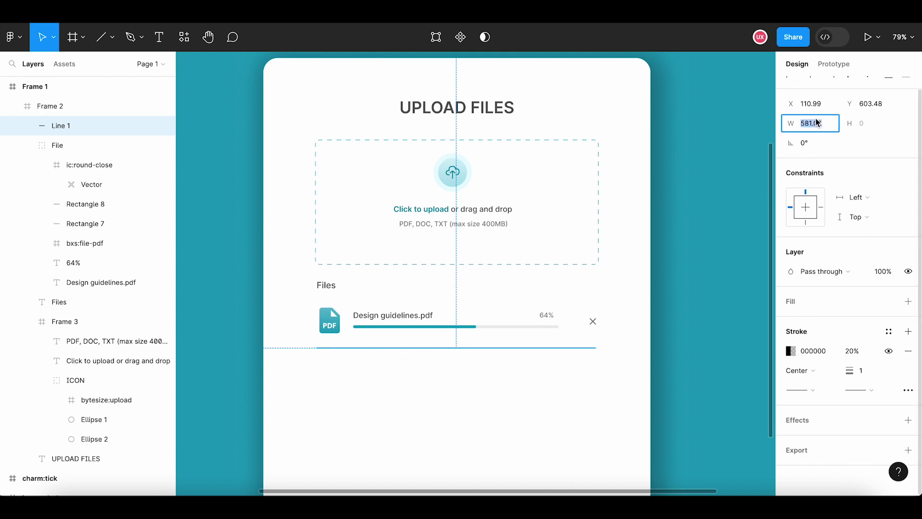
text(584)
key(Return)
key(Escape)
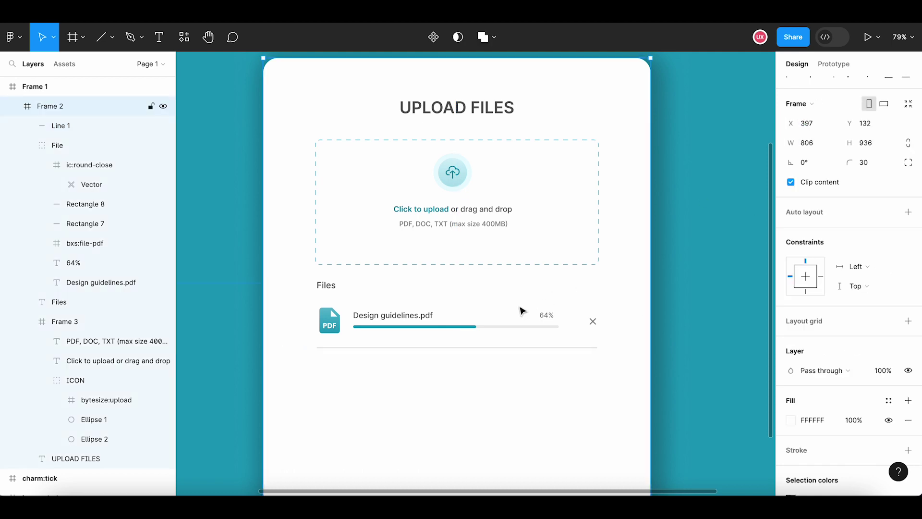
click(331, 323)
Duplicate the file row with its divider and move the copy below
shift+click(335, 347)
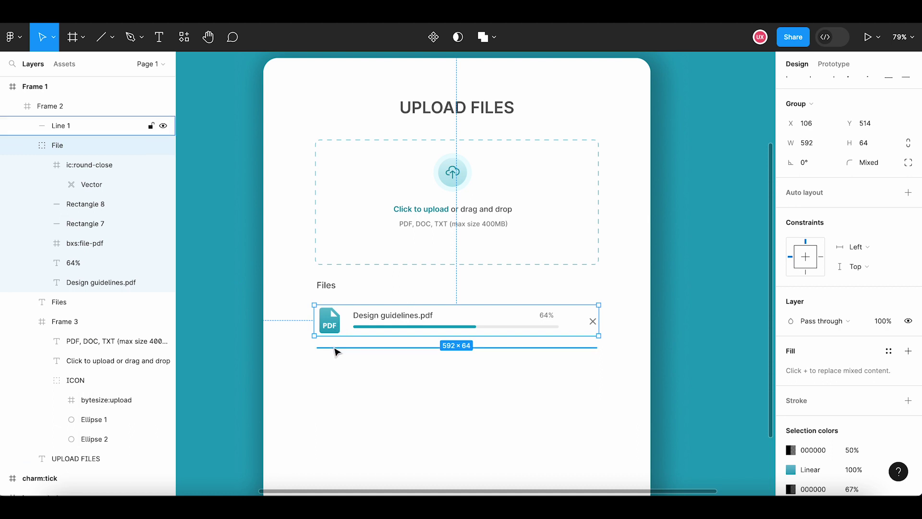
key(ctrl+c)
key(ctrl+v)
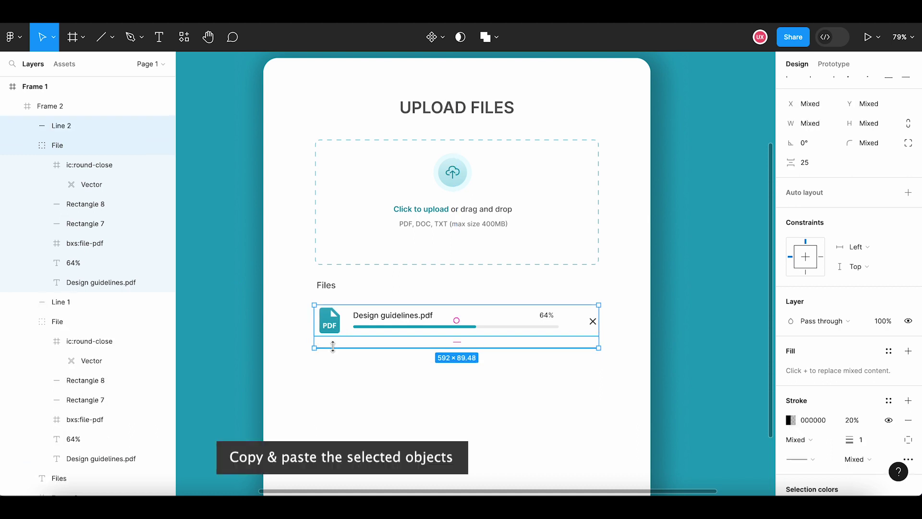
drag(333, 346, 337, 353)
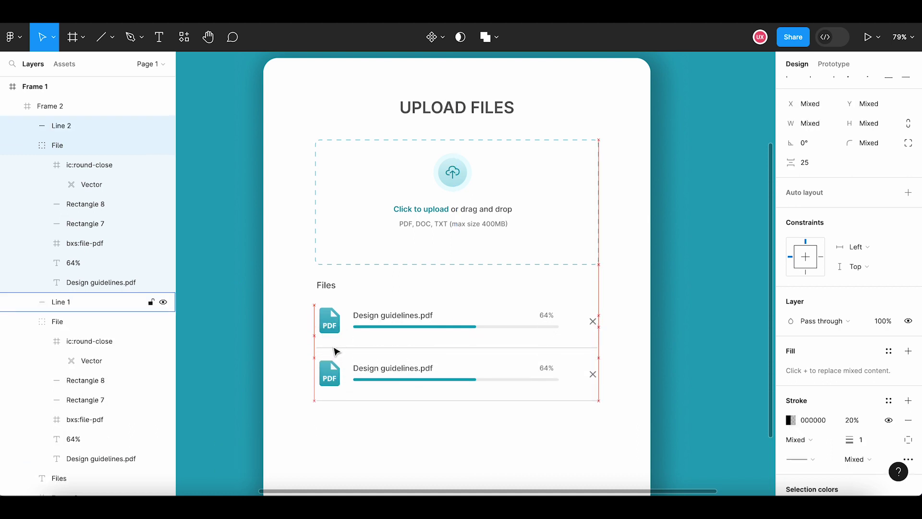
click(465, 421)
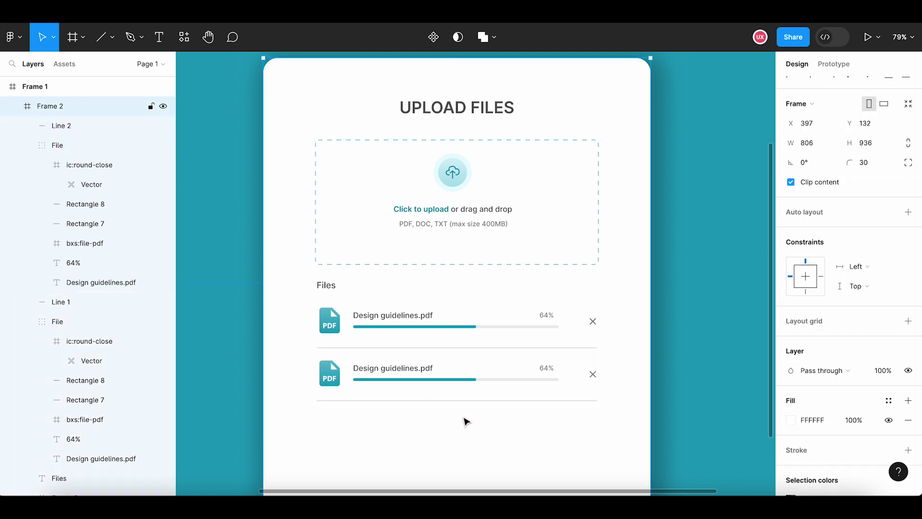
Rename the second row's file to Product specs.pdf
double_click(378, 374)
key(BackSpace)
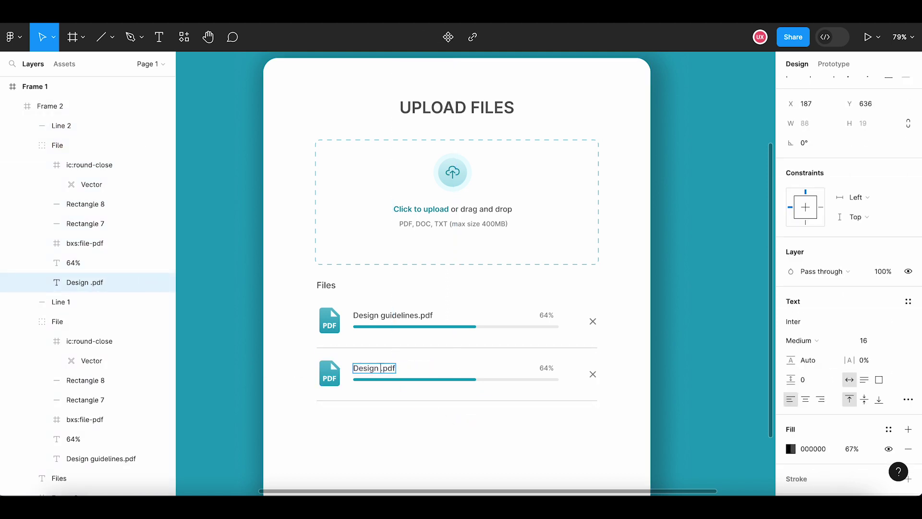
key(BackSpace)
key(BackSpace)
key(BackSpace)
key(BackSpace)
key(BackSpace)
key(BackSpace)
text(Produ)
text(ct specs)
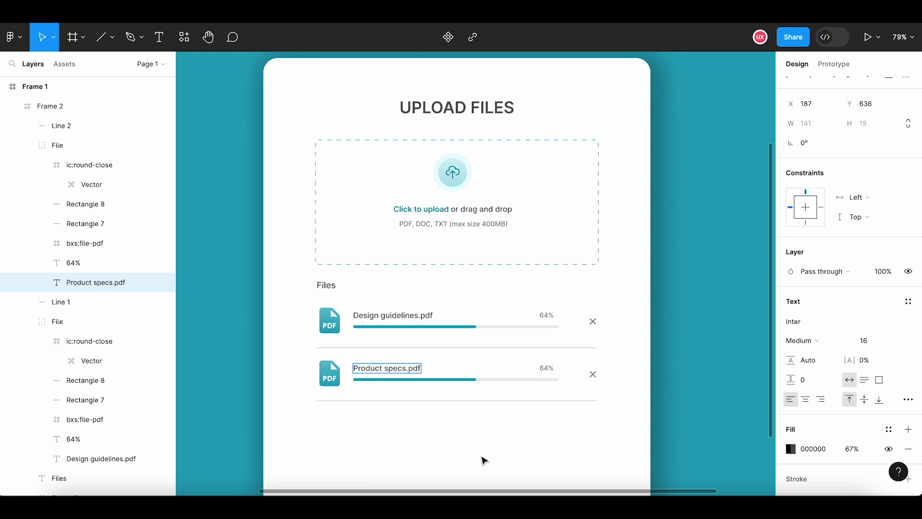
click(484, 454)
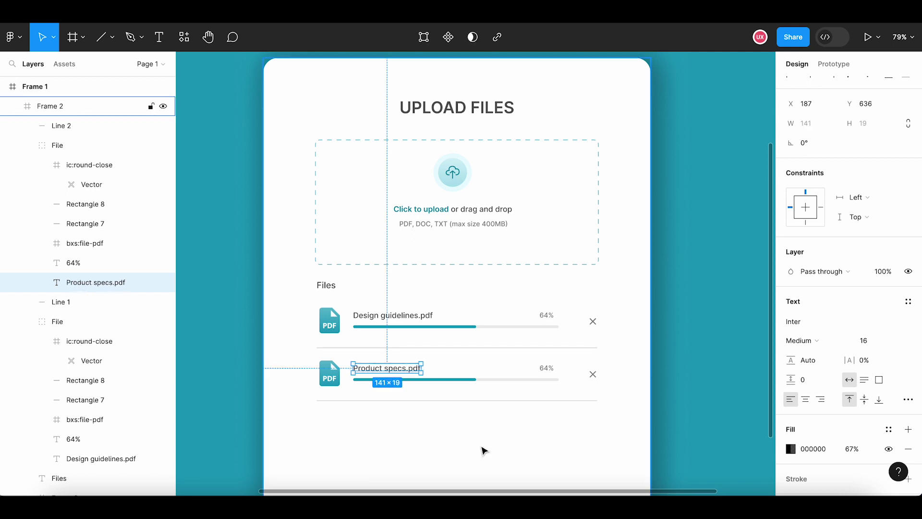
Lengthen the second row's teal progress bar and change its percentage to 86%
double_click(474, 383)
drag(475, 379, 512, 379)
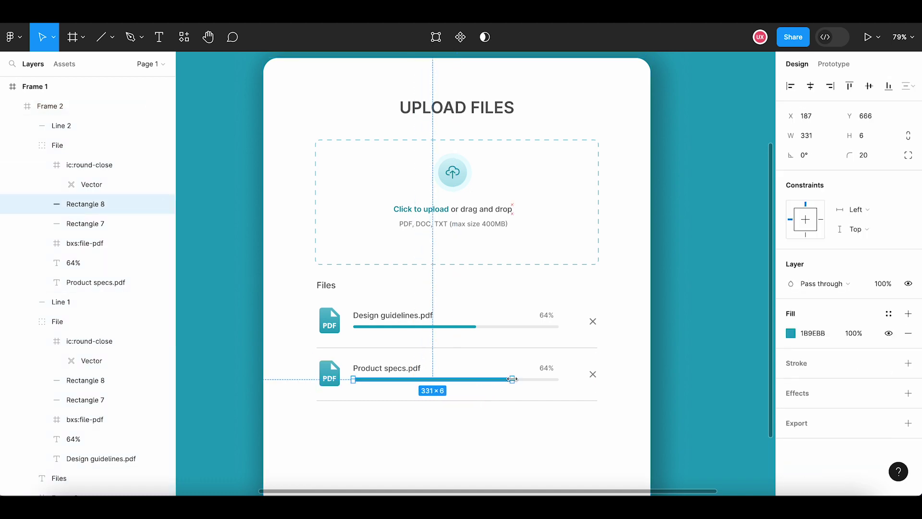
double_click(545, 368)
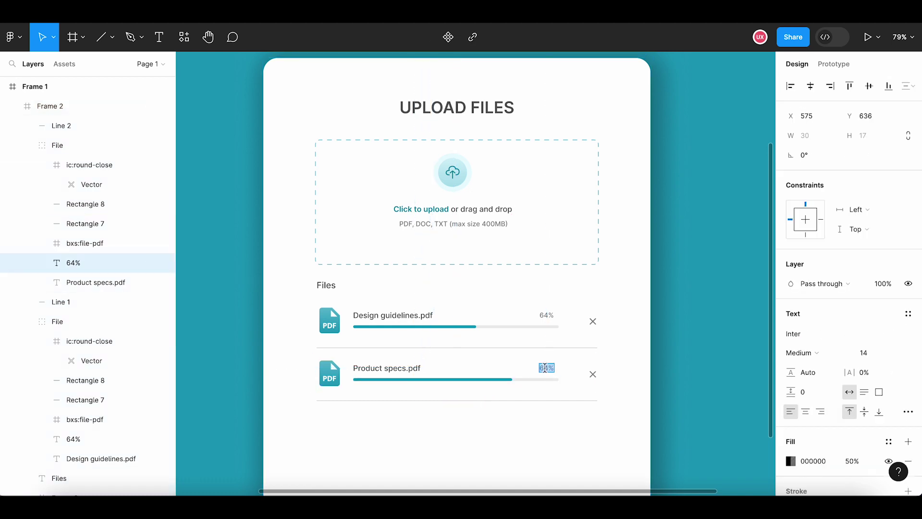
click(545, 368)
key(BackSpace)
key(BackSpace)
text(84)
click(534, 436)
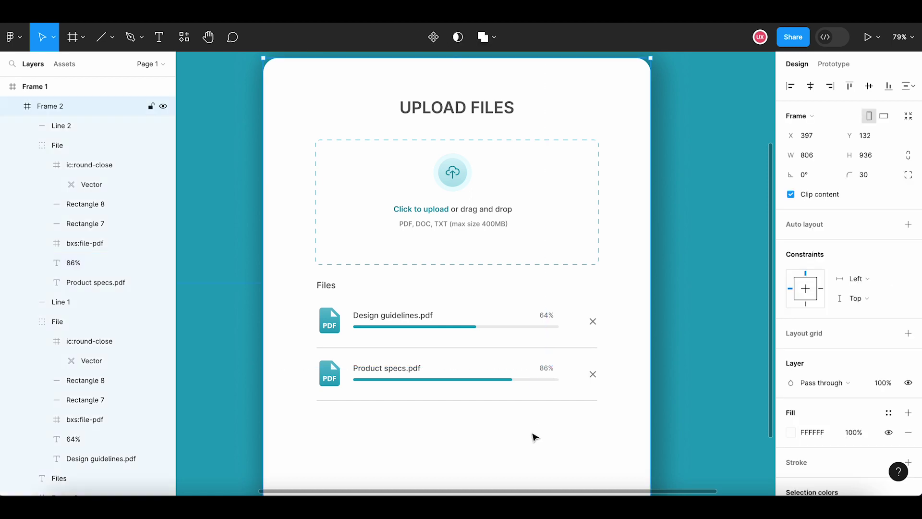
scroll(531, 432, down, 3)
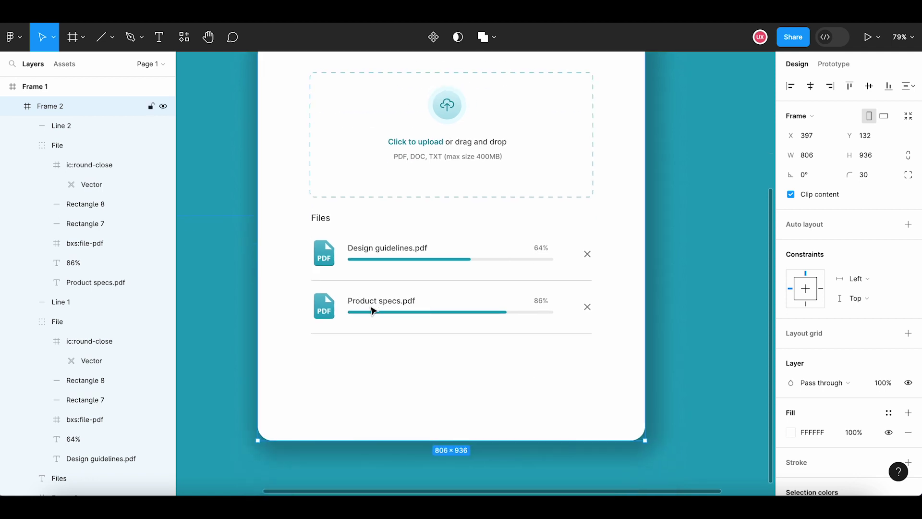
Duplicate the Product specs.pdf row and nudge the copy down beneath it
click(334, 313)
key(ctrl+c)
key(ctrl+v)
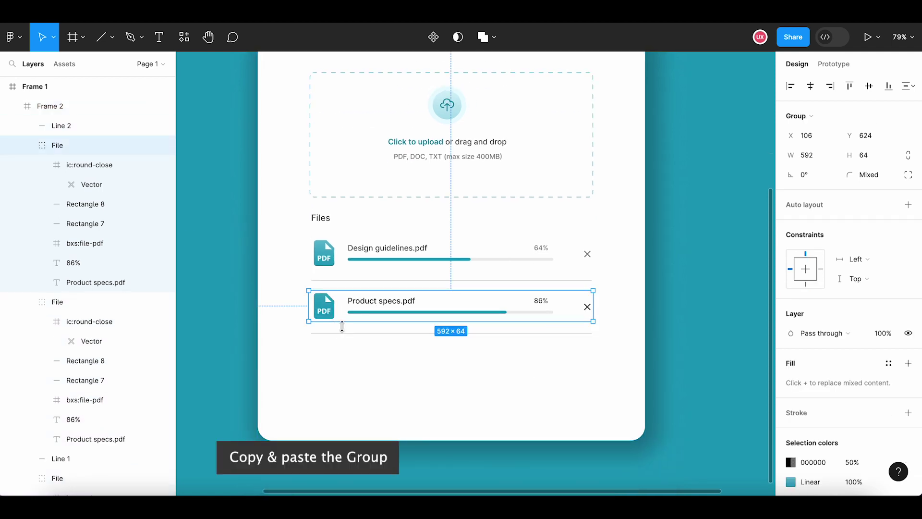
drag(343, 312, 344, 331)
key(shift+Down)
key(shift+Down)
key(shift+Down)
key(shift+Down)
key(shift+Down)
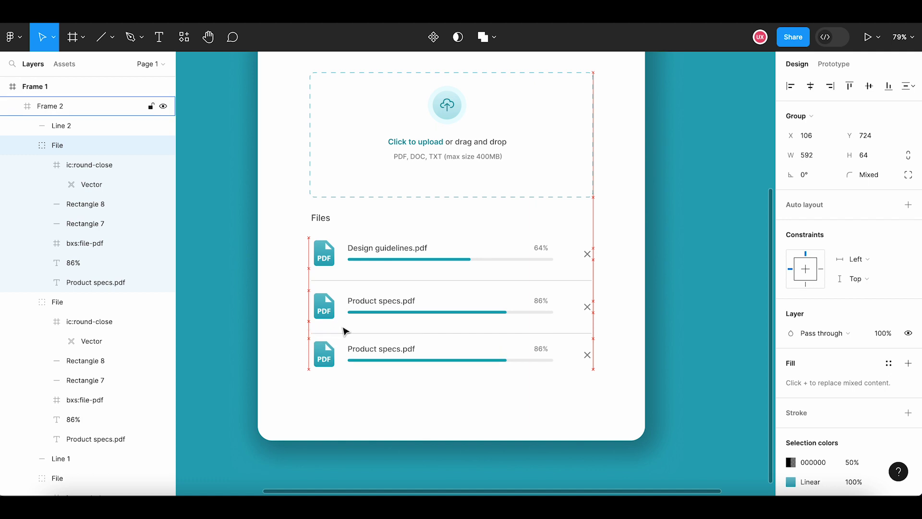
key(shift+Down)
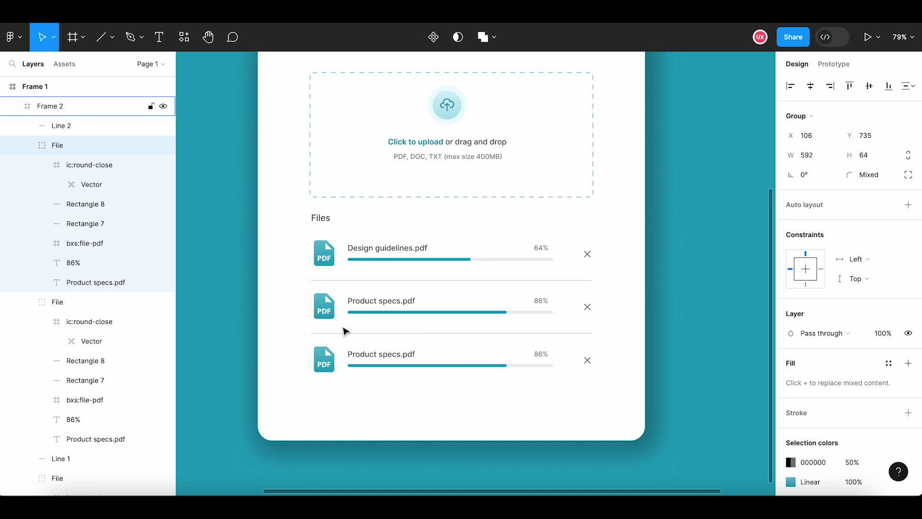
click(374, 403)
Select the spare TXT file icon above the frame
scroll(370, 362, down, 3)
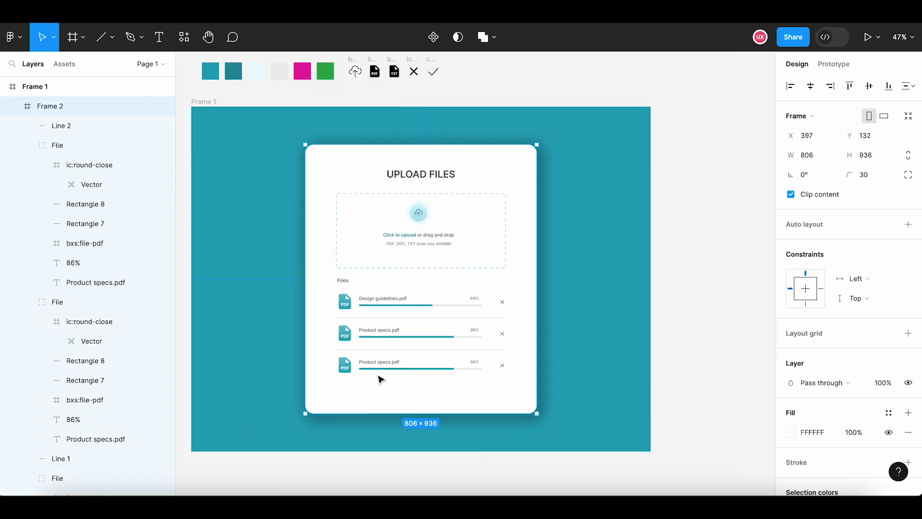
scroll(381, 378, down, 2)
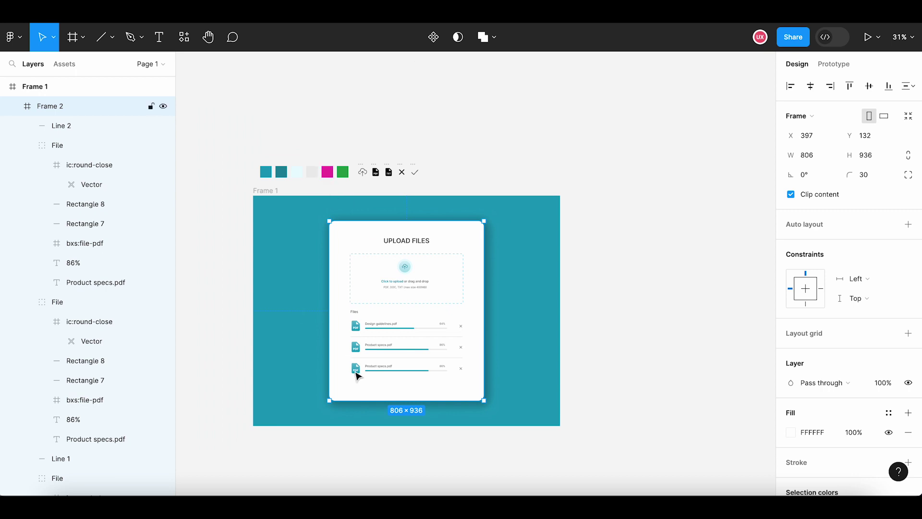
scroll(357, 376, up, 1)
click(394, 142)
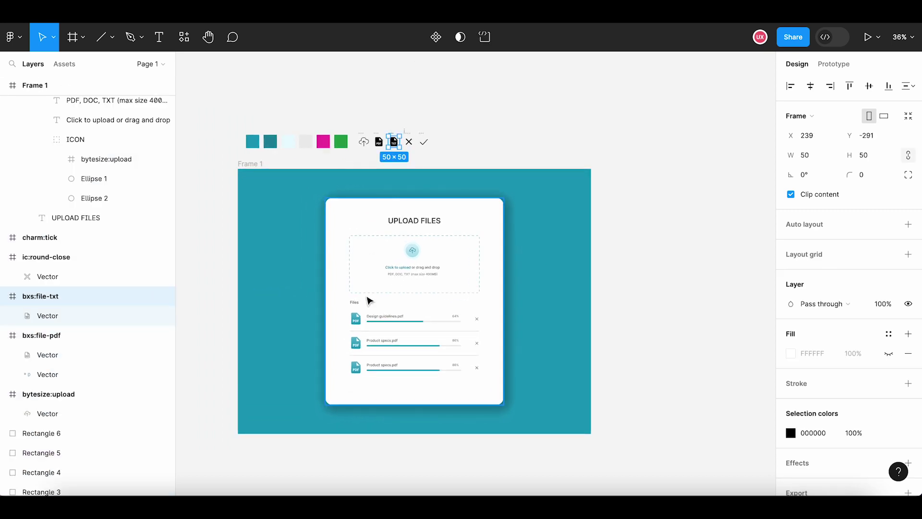
Replace the third row's PDF icon with the TXT icon, sized 64×64
scroll(337, 387, up, 3)
click(370, 358)
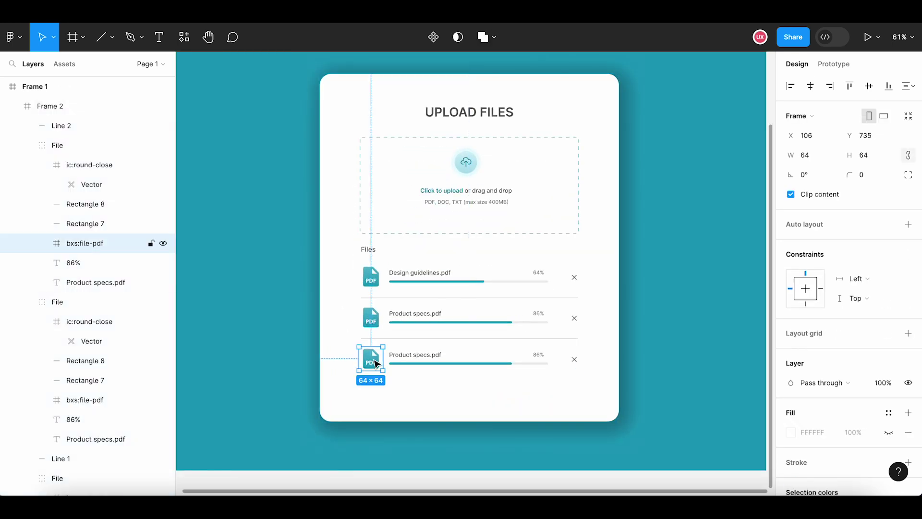
right_click(376, 357)
click(423, 148)
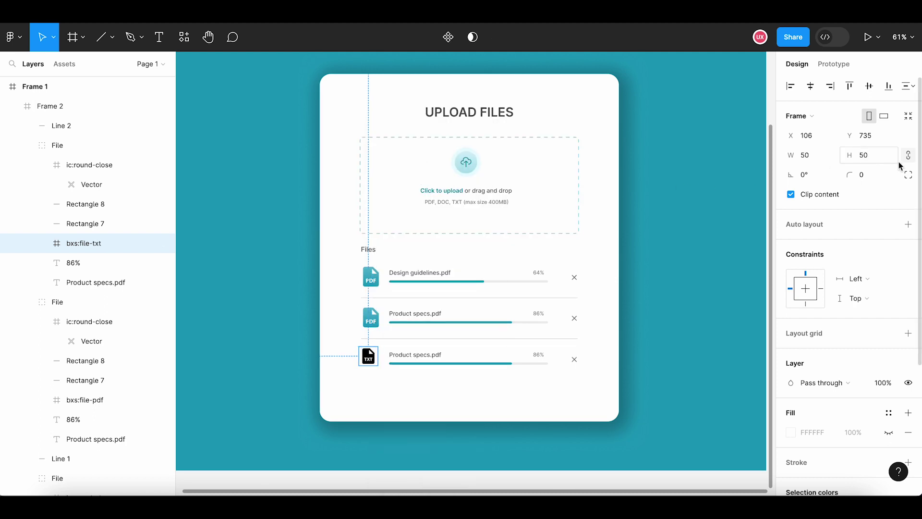
click(817, 157)
text(4)
key(Return)
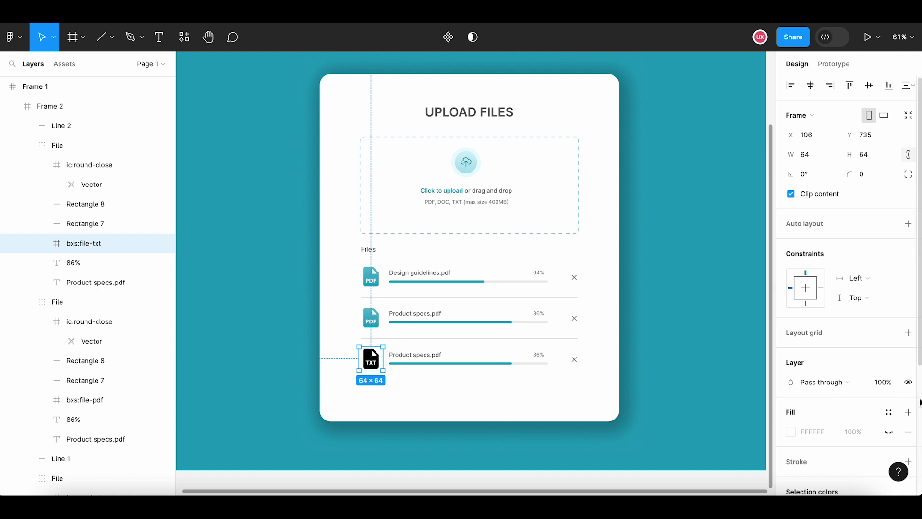
Fill the TXT icon with a linear gradient sampled magenta at both stops
scroll(837, 386, down, 5)
click(791, 324)
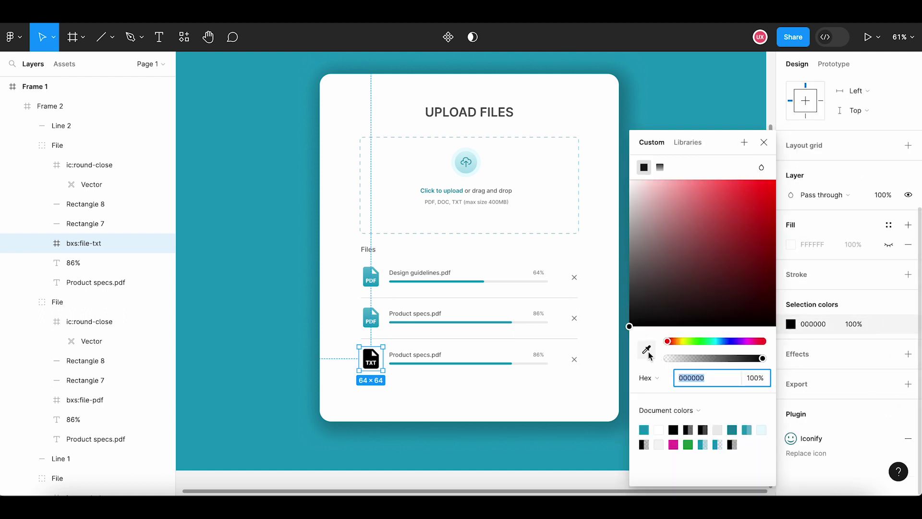
click(660, 167)
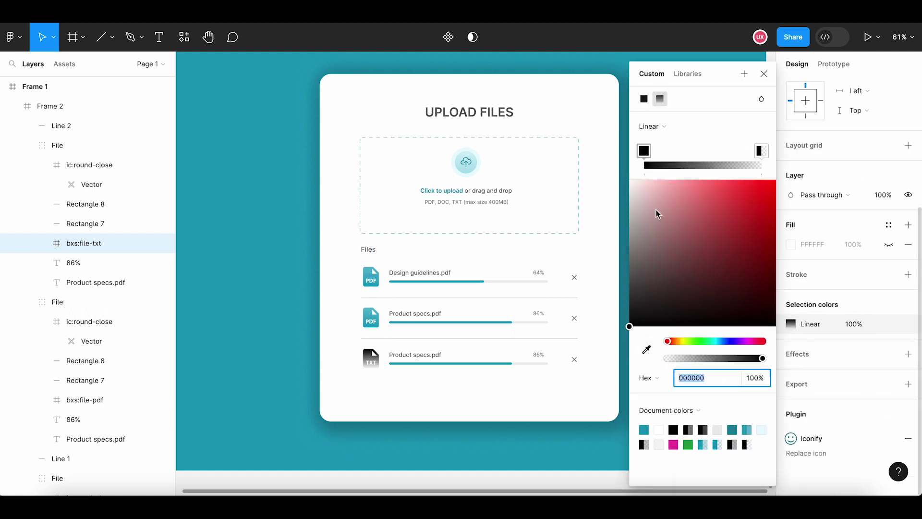
click(649, 350)
click(674, 444)
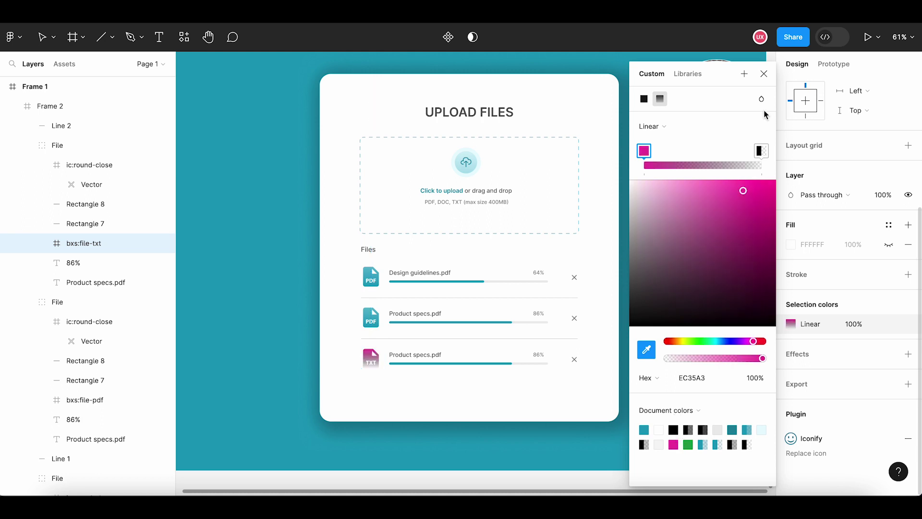
click(761, 150)
click(674, 444)
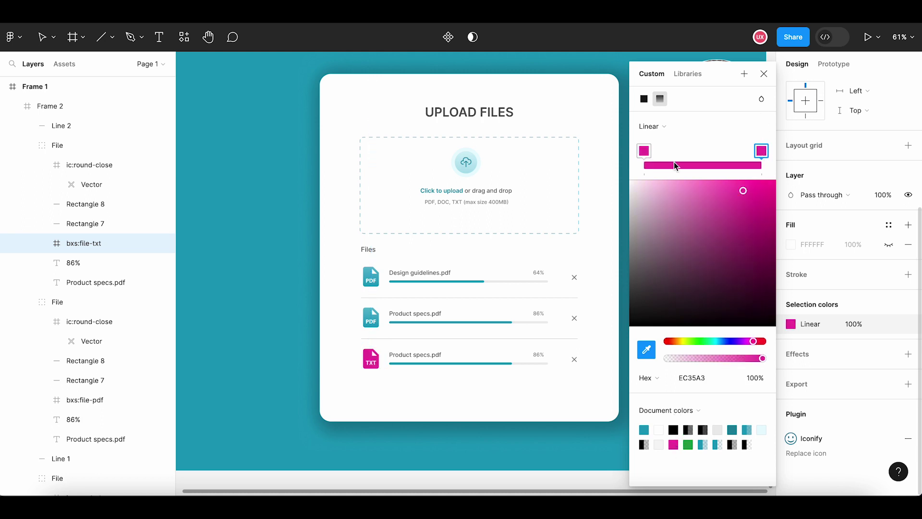
Lower the first gradient stop's opacity to fade the magenta icon
click(644, 152)
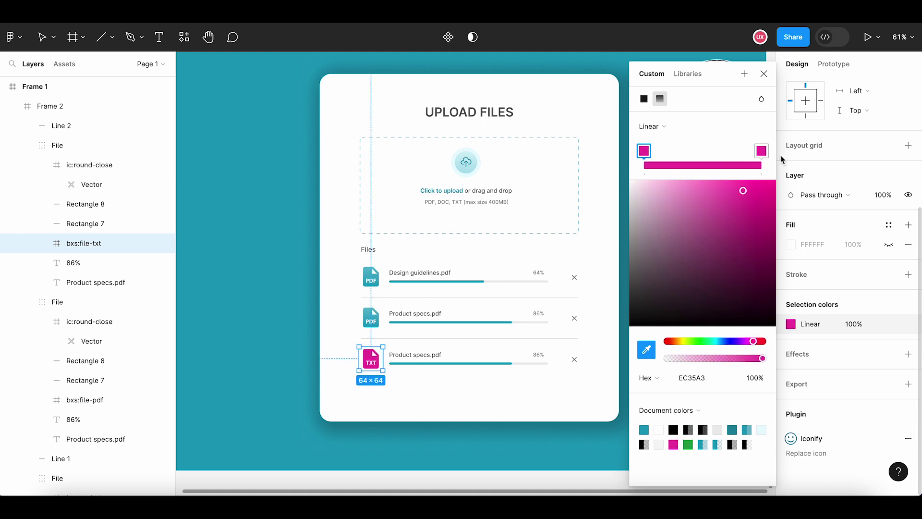
click(762, 151)
click(649, 151)
mouse_move(767, 357)
mouse_down()
mouse_move(727, 361)
mouse_move(751, 359)
mouse_move(735, 360)
mouse_up()
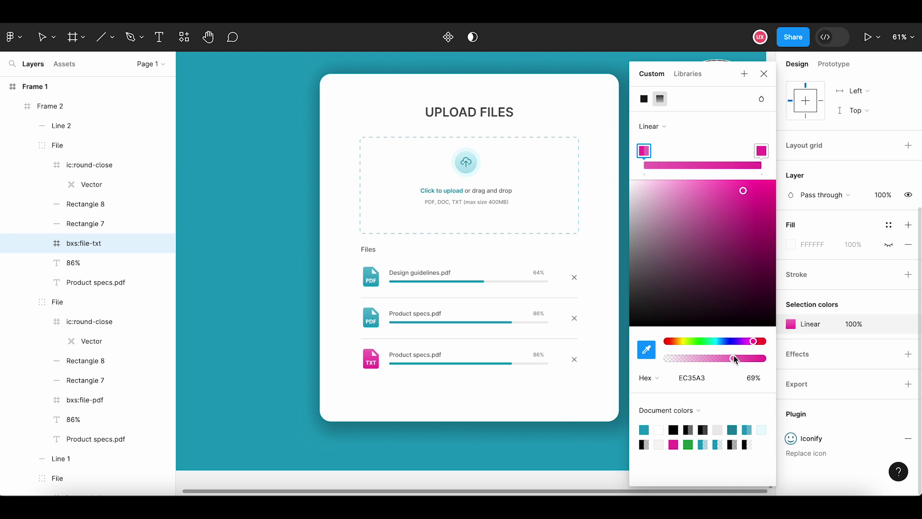
click(762, 152)
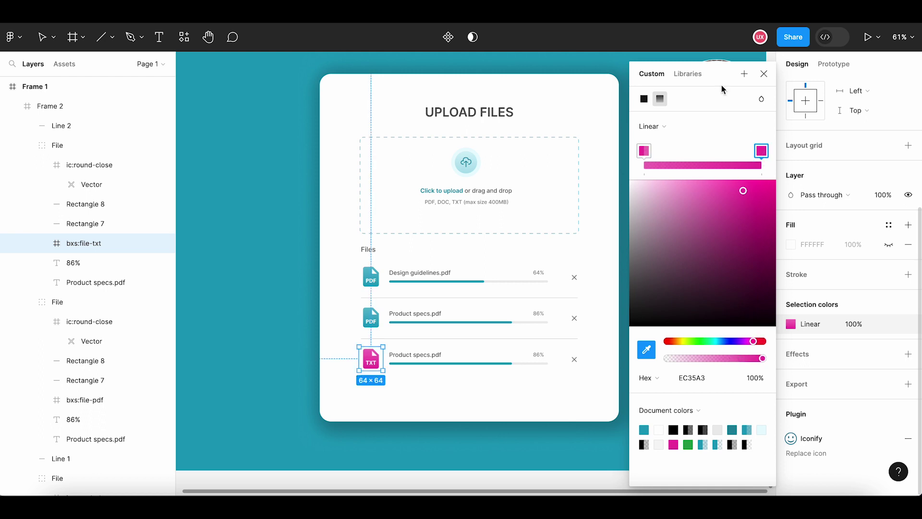
click(763, 73)
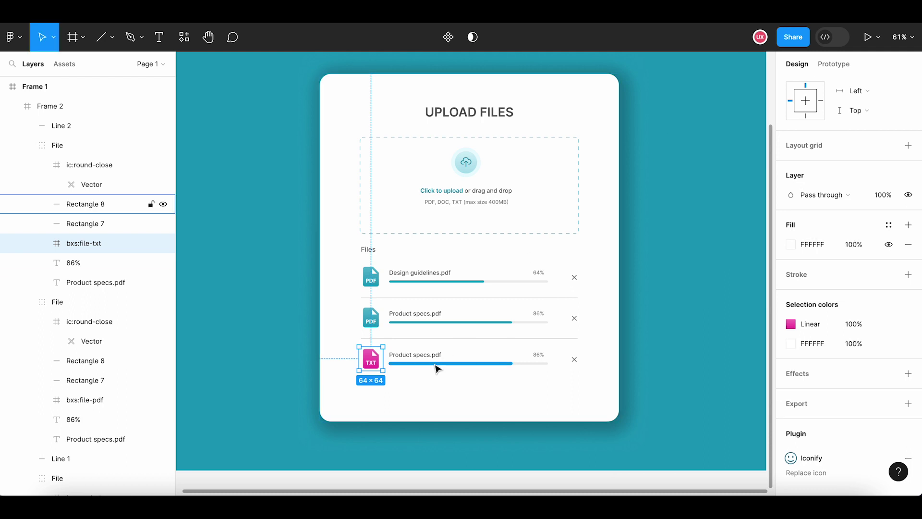
Rename the third row's file to Notes_october12.txt
scroll(435, 374, up, 3)
click(435, 384)
double_click(440, 356)
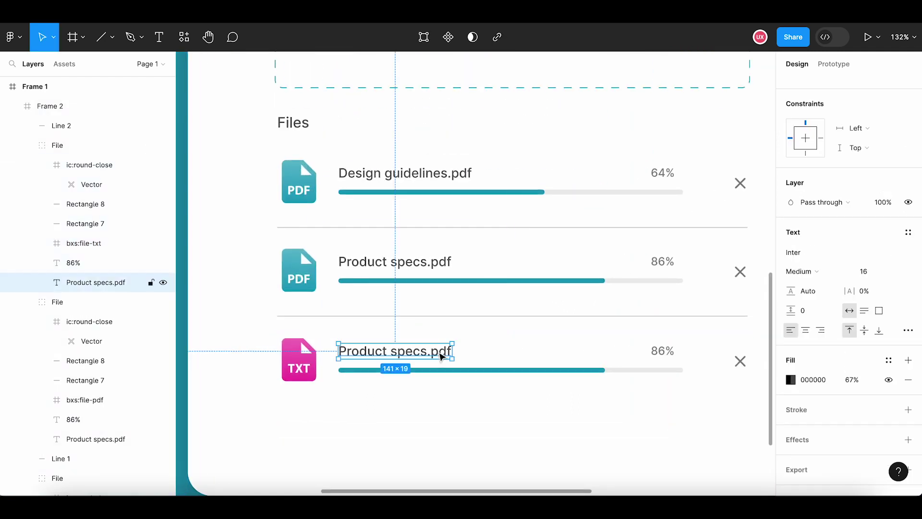
click(426, 352)
key(BackSpace)
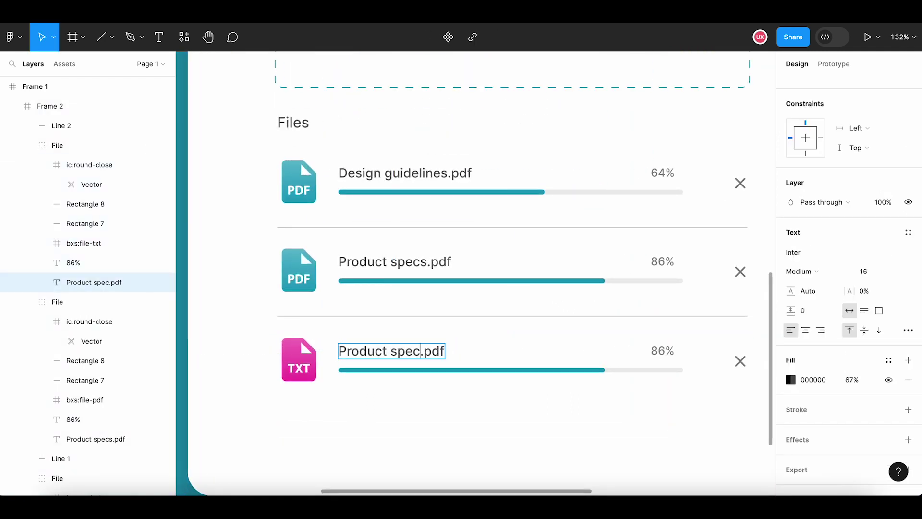
key(BackSpace)
key(BackSpace)
key(BackSpace)
key(BackSpace)
key(BackSpace)
key(BackSpace)
key(BackSpace)
text(Not)
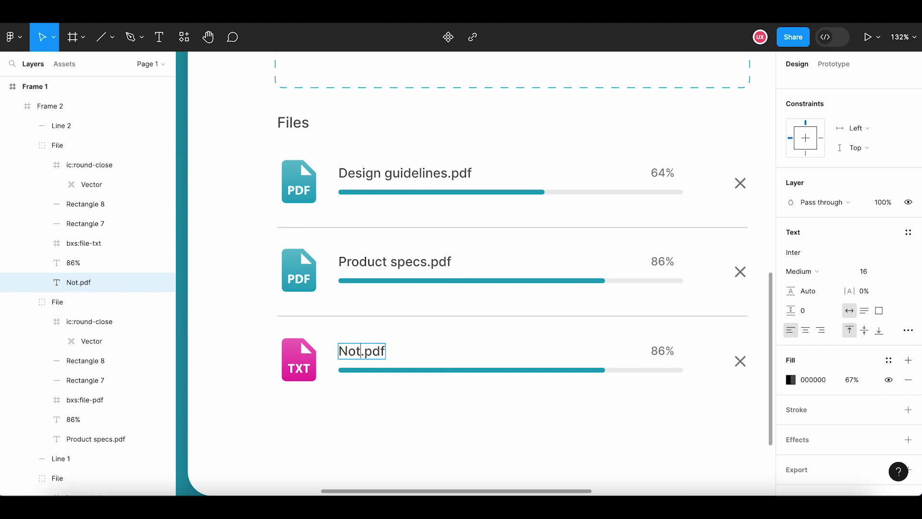
text(es)
key(BackSpace)
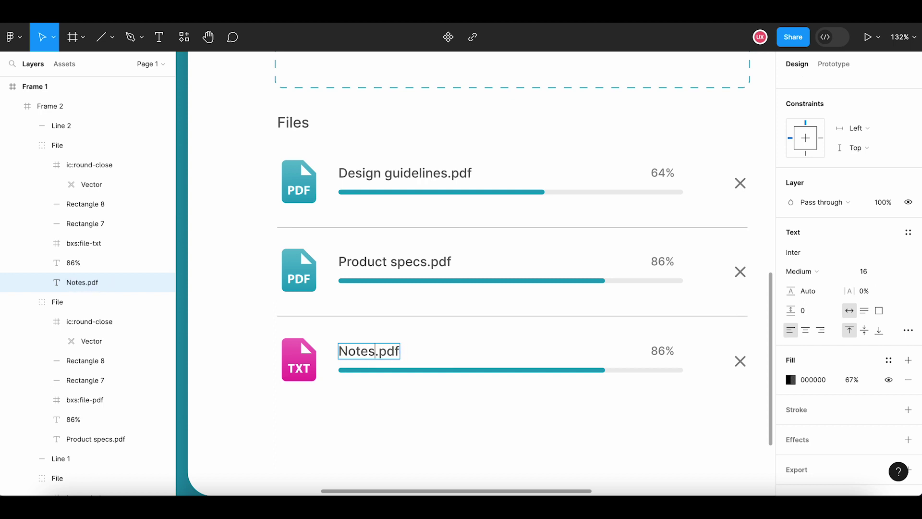
text(_octob)
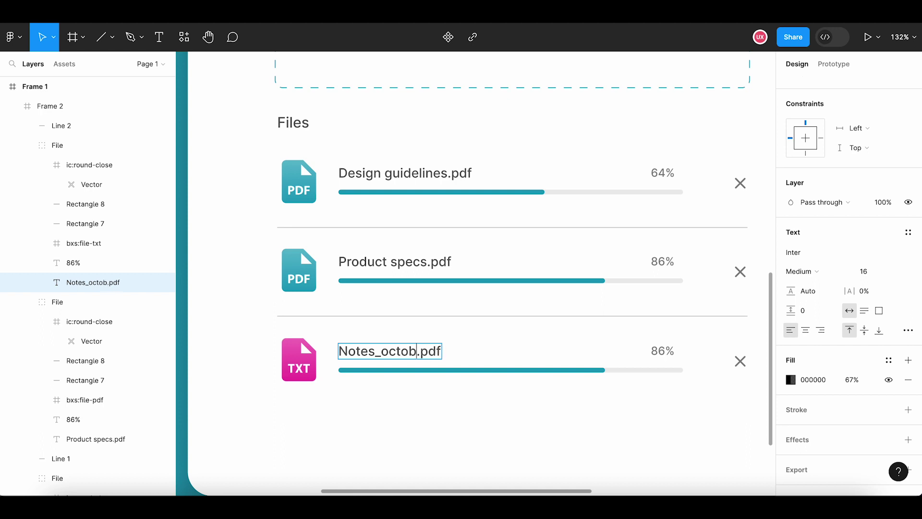
text(er12)
key(shift+Right)
key(shift+Right)
key(shift+Right)
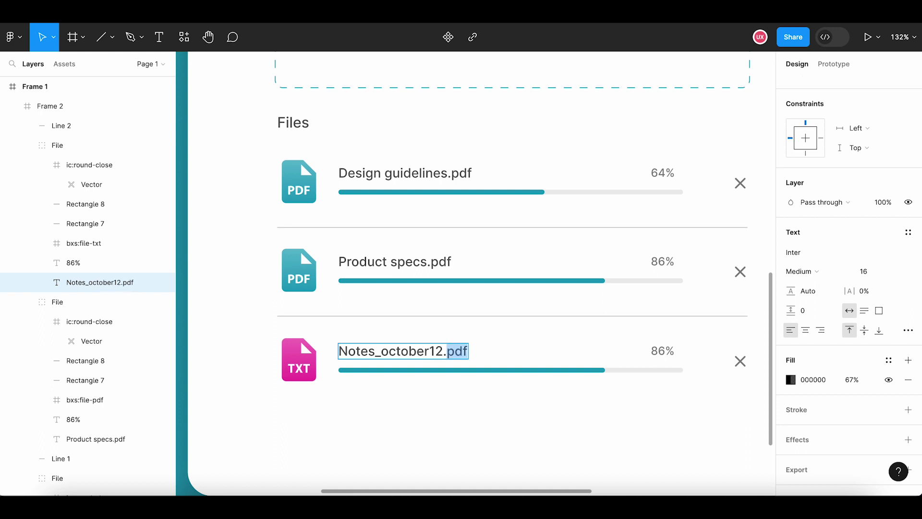
text(txt)
click(429, 385)
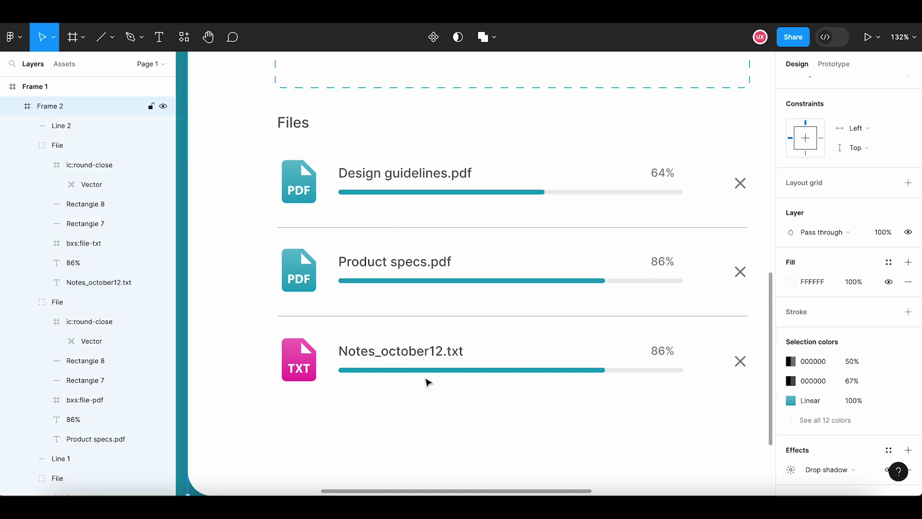
Hide the third row's progress bars and show 212kb beneath the file name
double_click(465, 371)
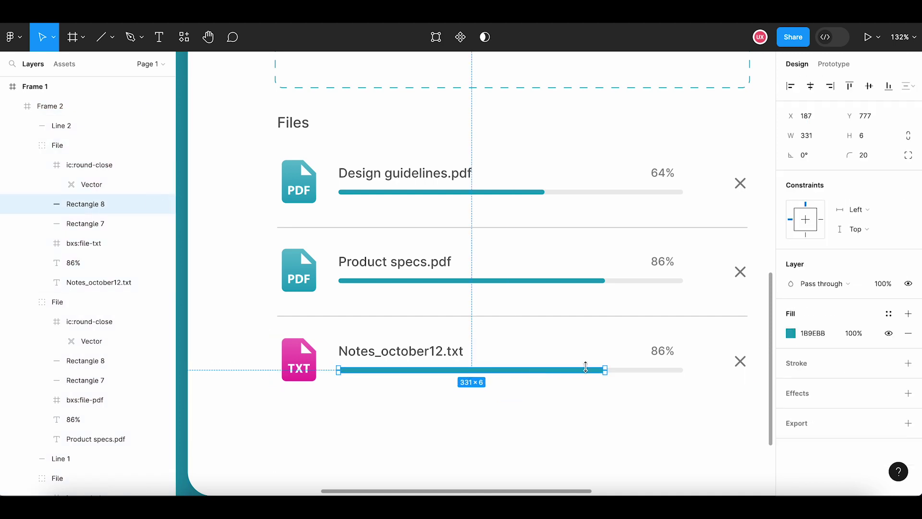
shift+click(627, 371)
click(163, 206)
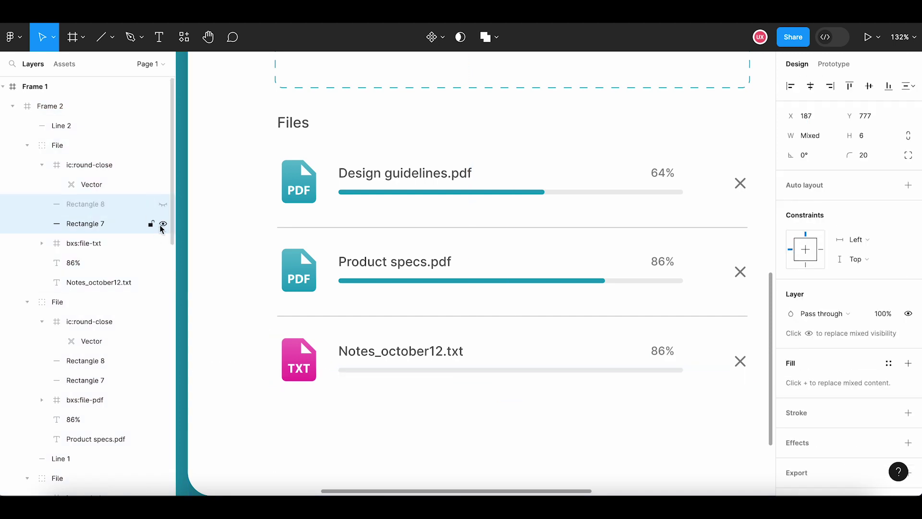
click(661, 355)
drag(661, 357, 345, 375)
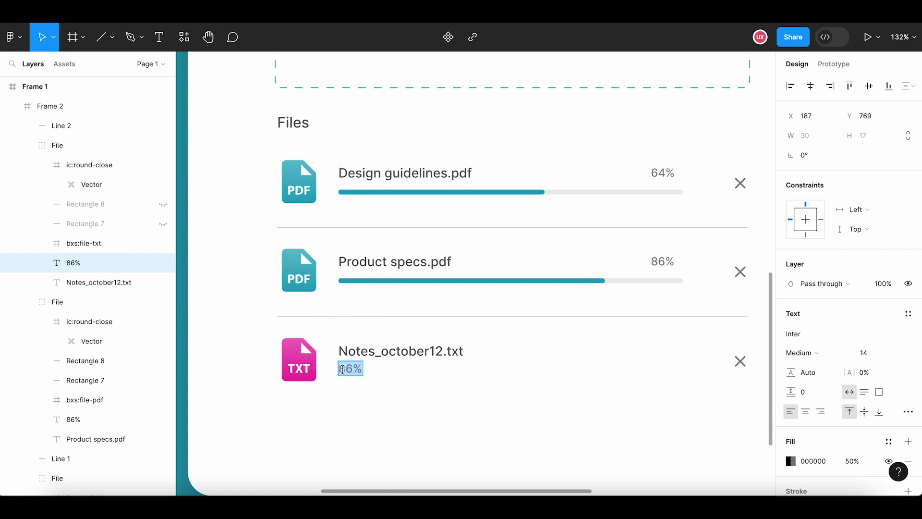
text(212kb)
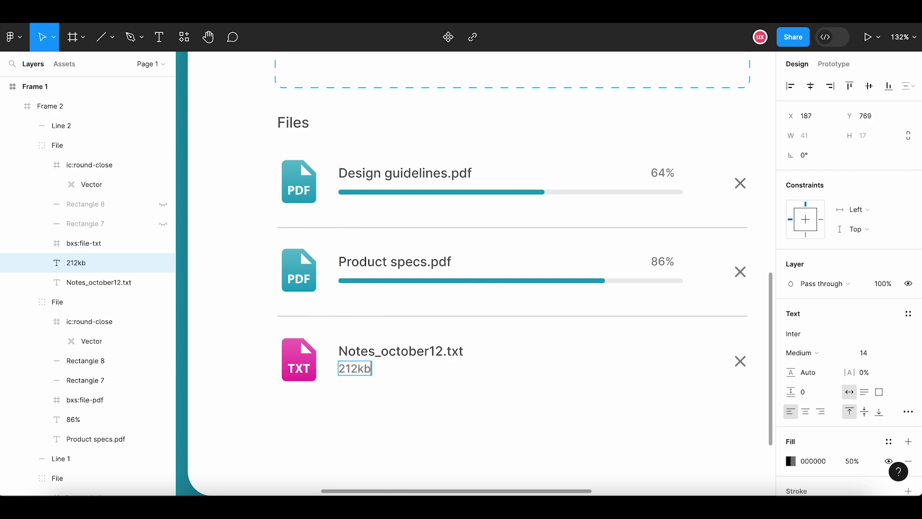
key(Escape)
key(Escape)
scroll(393, 415, down, 3)
Replace the Notes row's close cross with the spare tick icon
scroll(392, 415, down, 3)
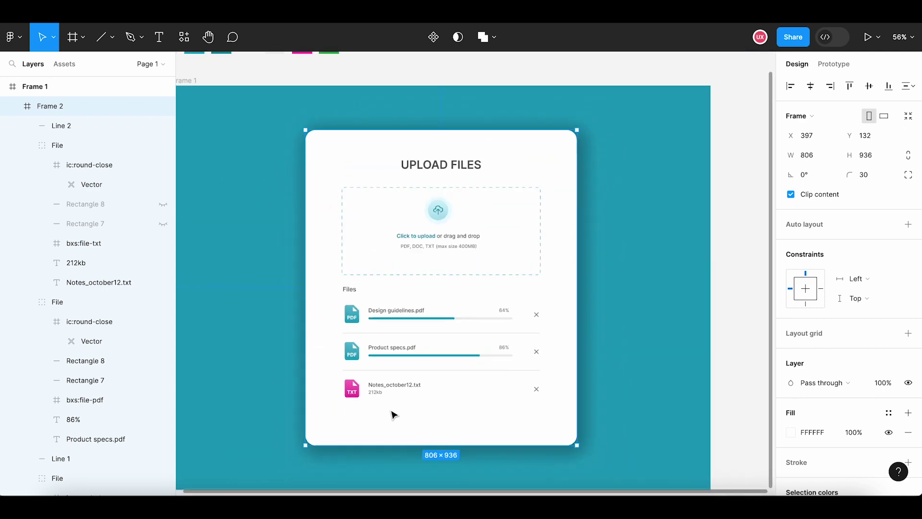
click(439, 118)
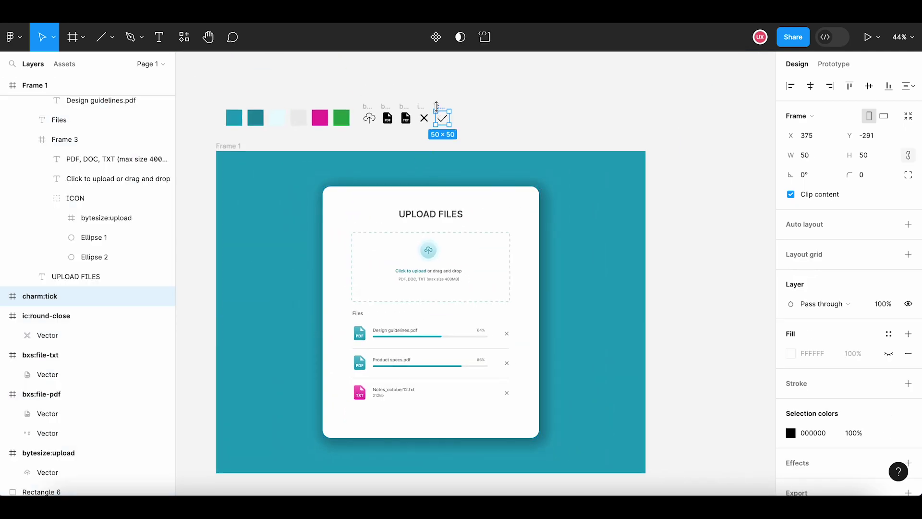
scroll(486, 403, up, 3)
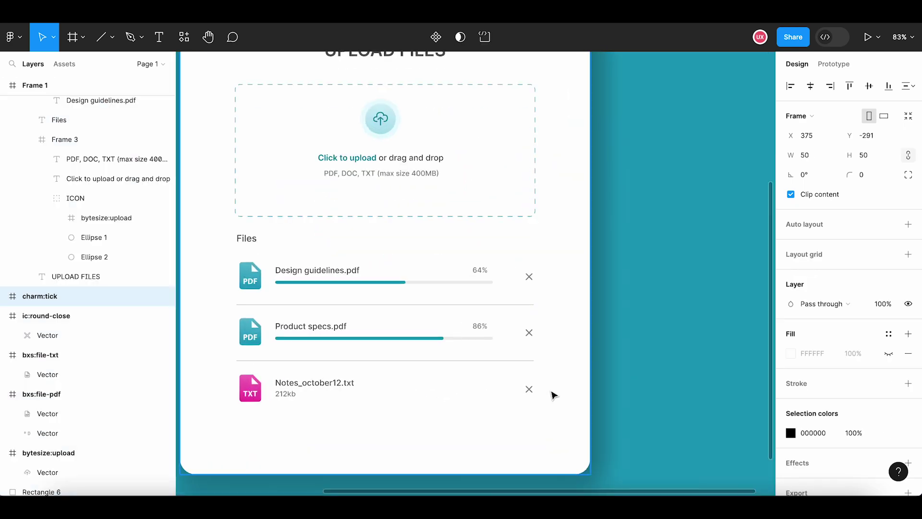
scroll(552, 393, up, 5)
click(525, 389)
double_click(525, 390)
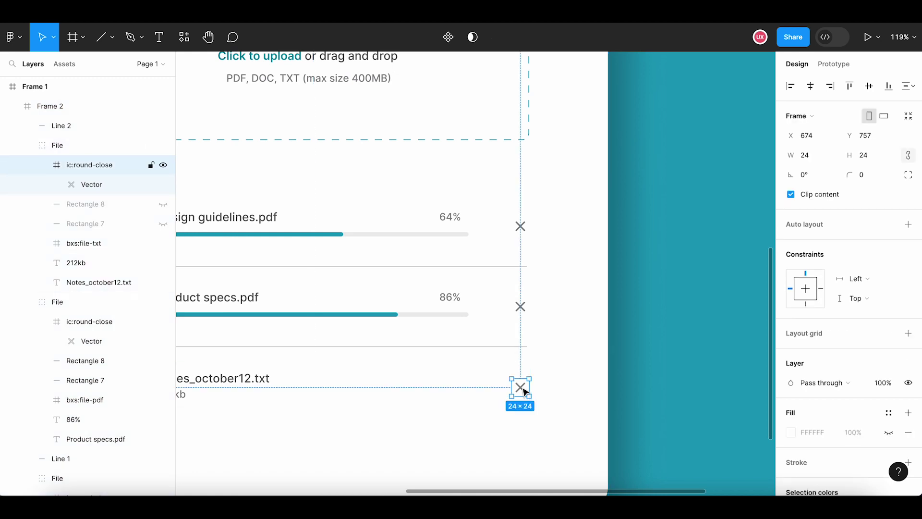
right_click(525, 391)
click(598, 147)
Resize the tick to 24×24 and colour it green 28A04A
click(809, 154)
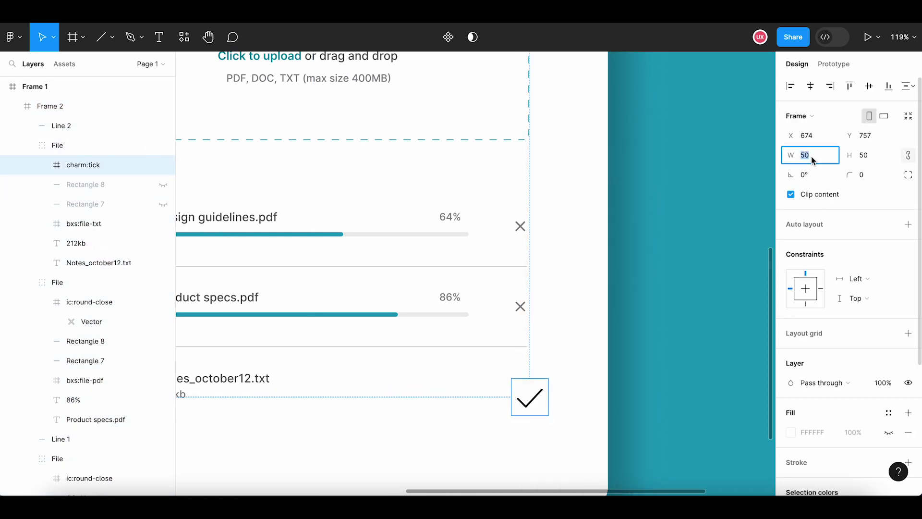
text(24)
key(Return)
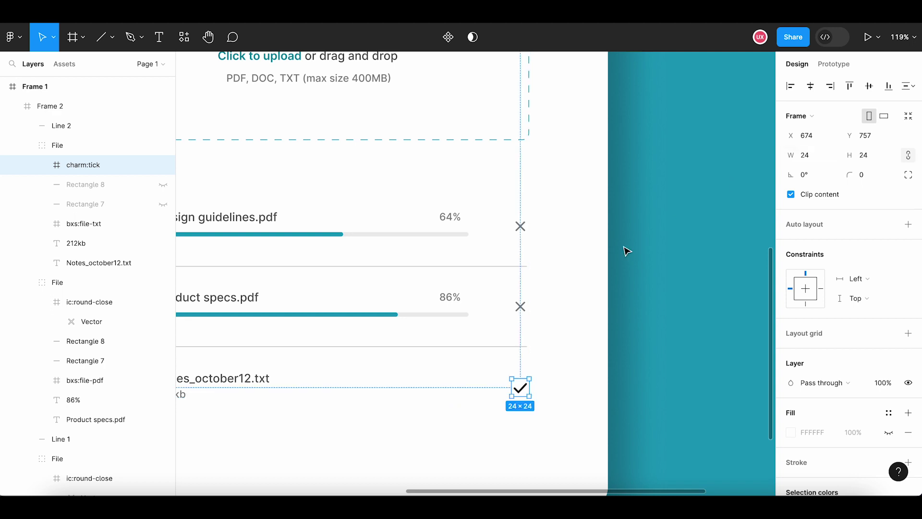
scroll(826, 383, down, 4)
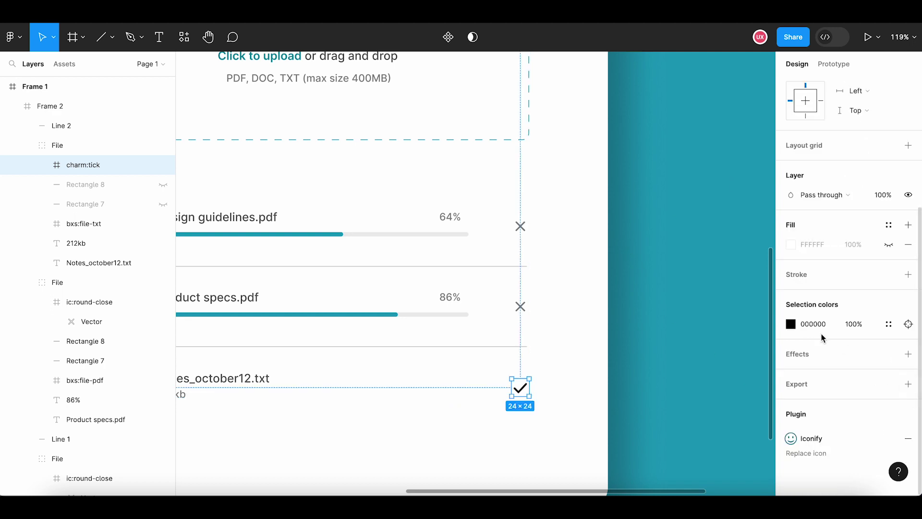
click(791, 325)
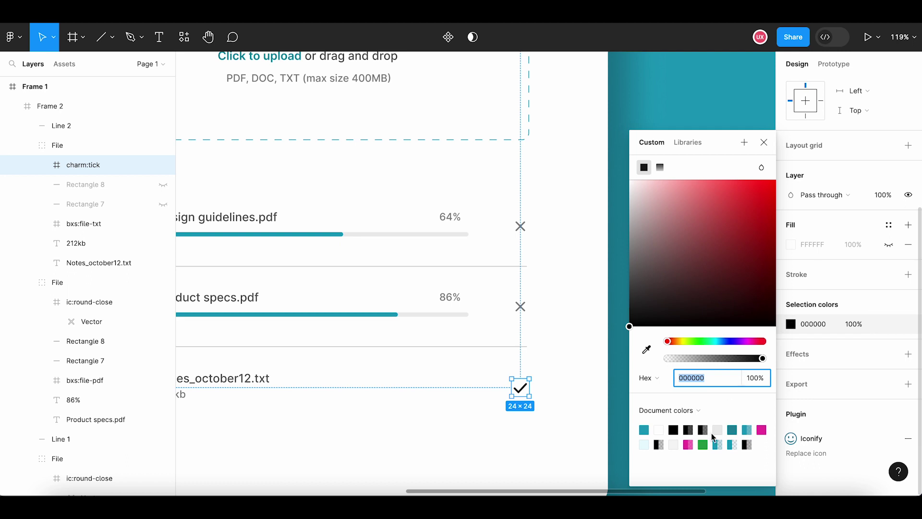
click(703, 445)
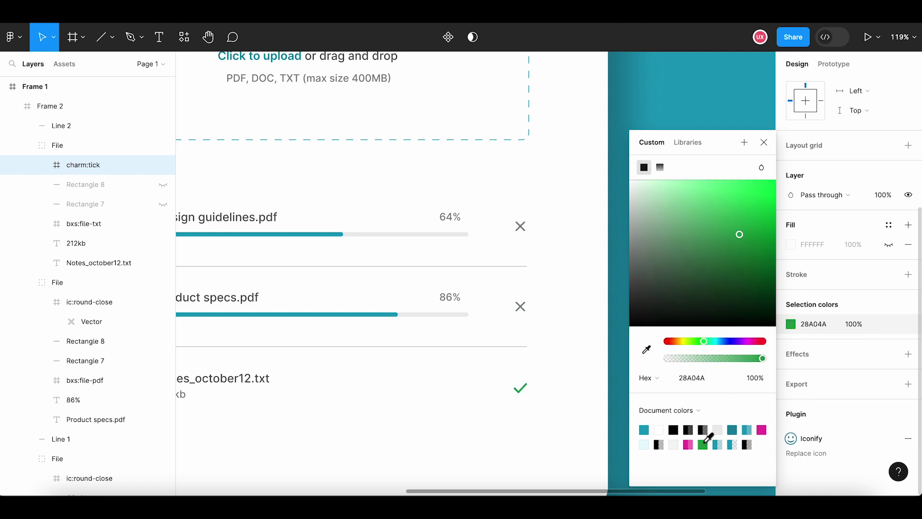
click(764, 142)
key(Escape)
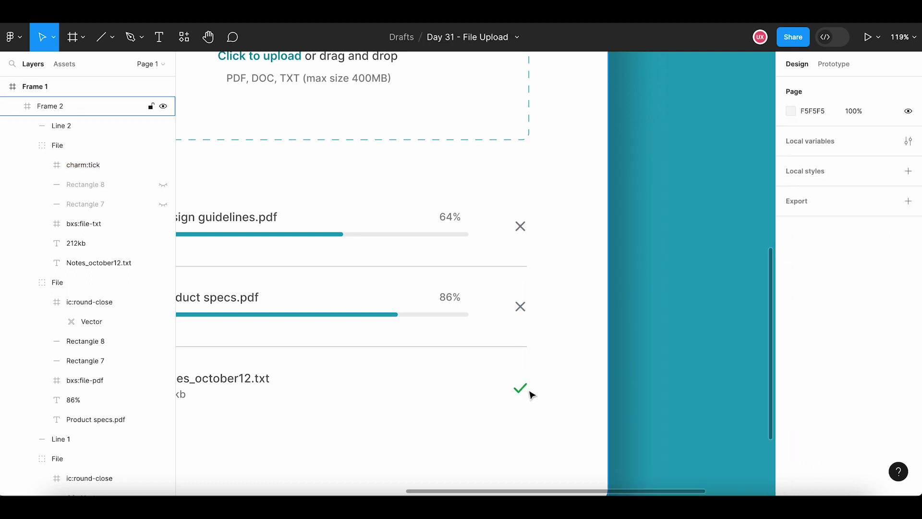
Try selecting the Notes, Product specs and Design guidelines file rows inside the Upload Files card
scroll(534, 366, up, 3)
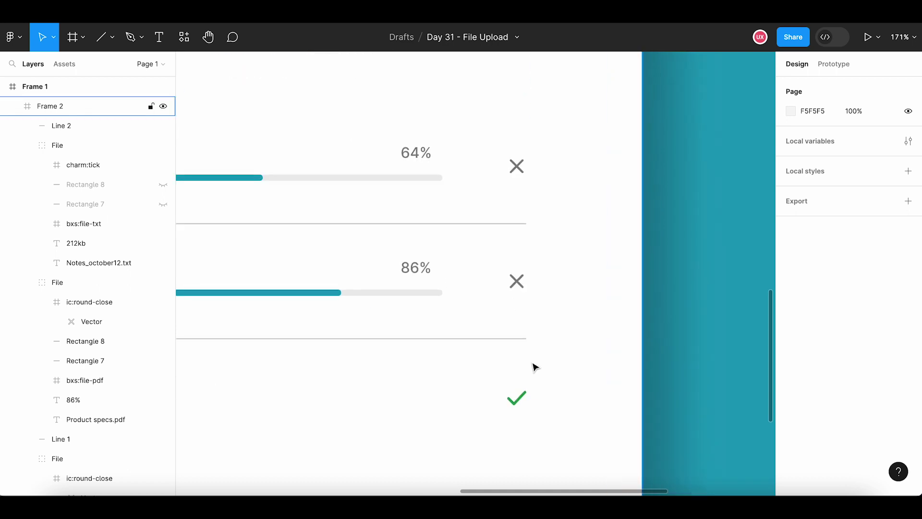
scroll(535, 367, down, 5)
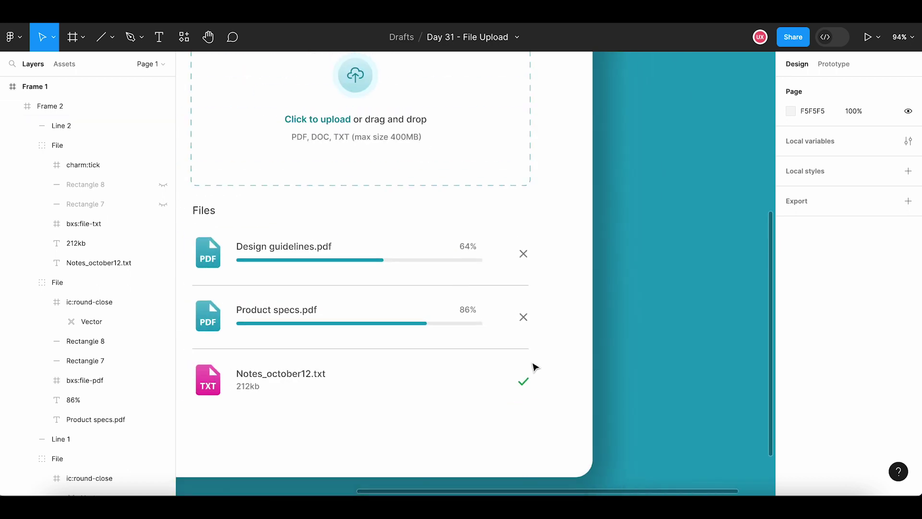
click(526, 383)
click(526, 383)
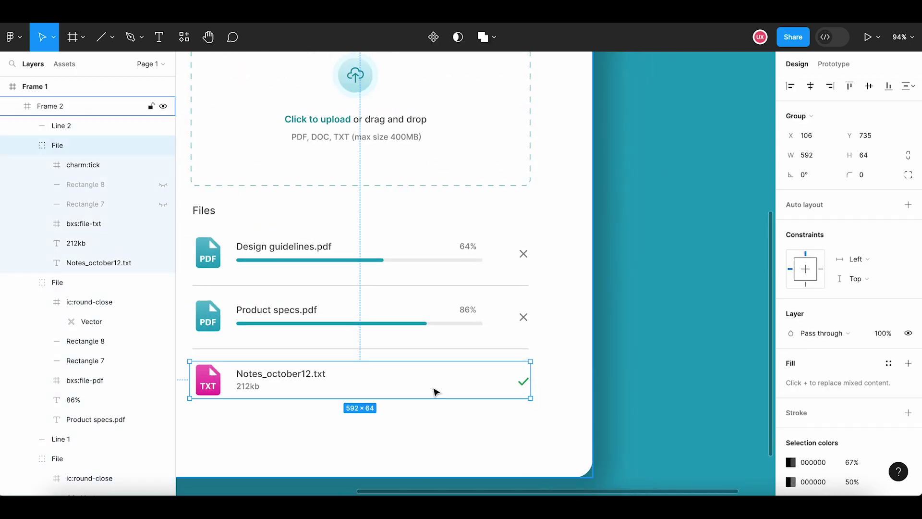
key(Escape)
click(399, 328)
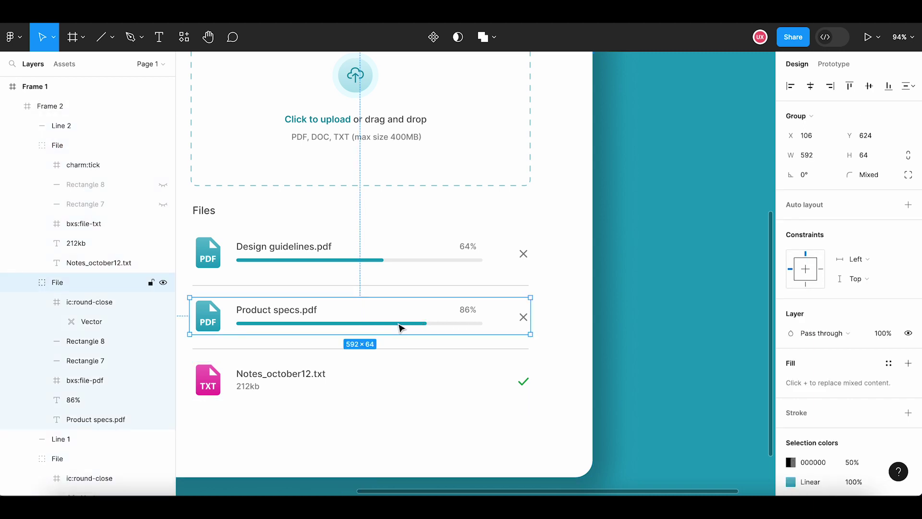
click(383, 262)
key(Escape)
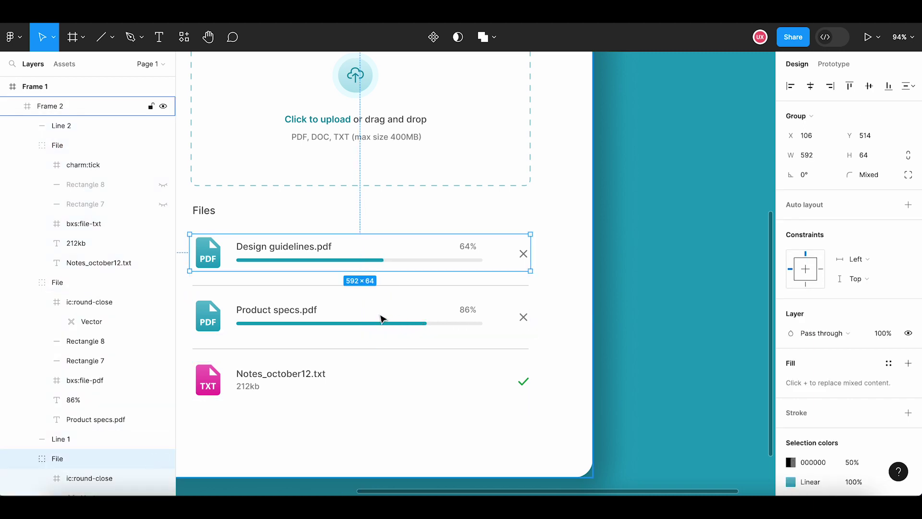
click(361, 325)
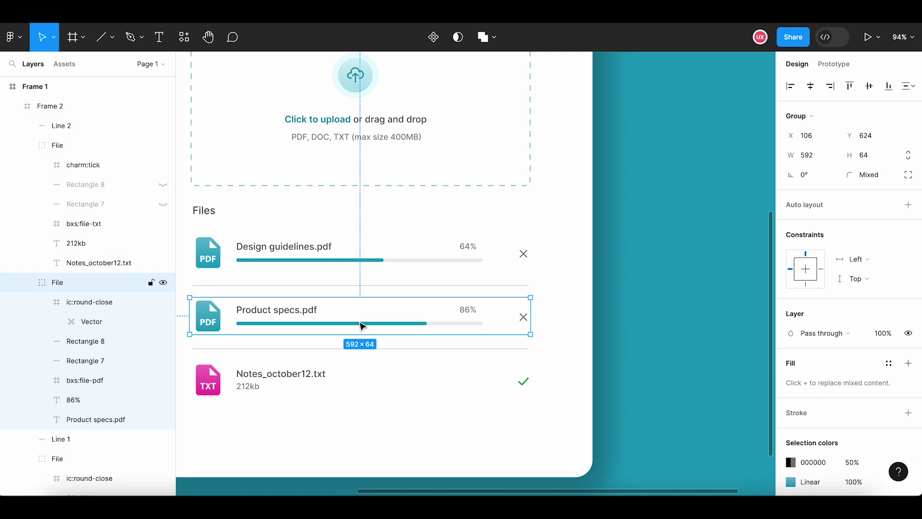
click(305, 378)
key(Escape)
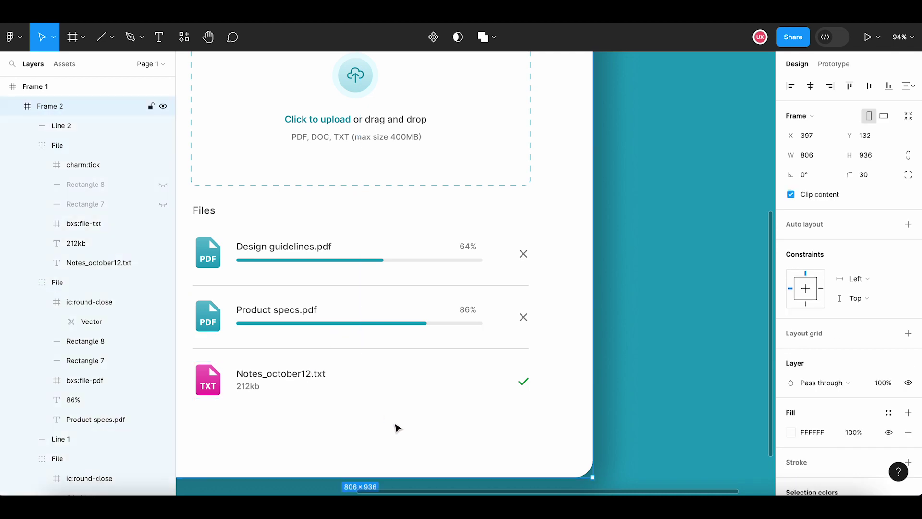
ctrl+scroll(472, 420, down, 5)
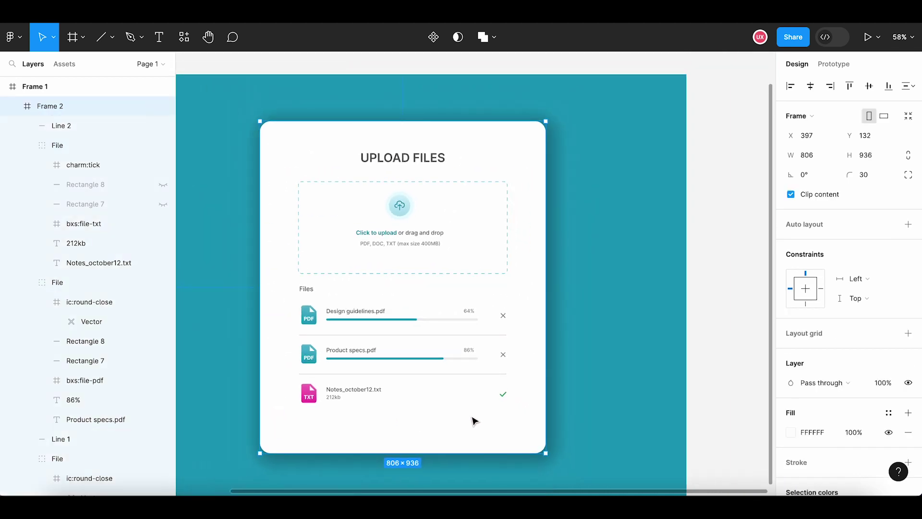
Nudge the three file rows and both dividers slightly upward together, then clear the selection
click(311, 315)
shift+click(314, 334)
shift+click(311, 354)
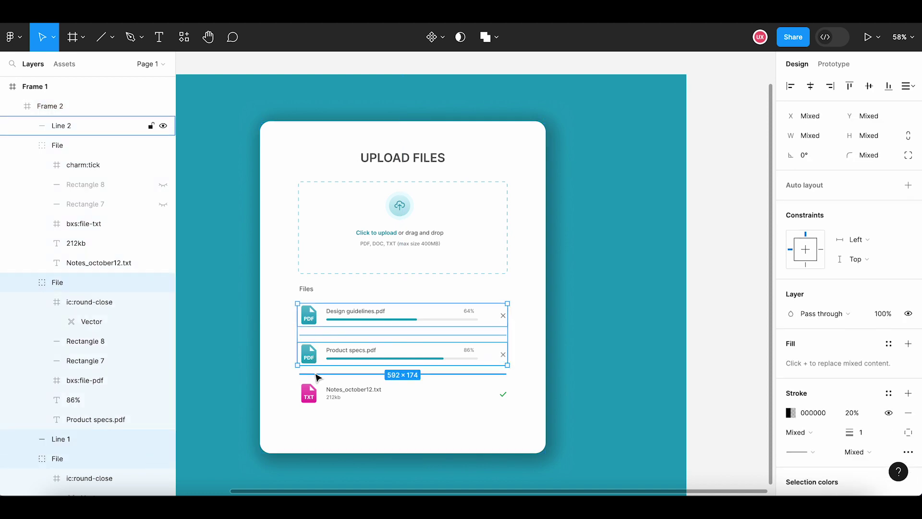
shift+click(315, 374)
shift+click(318, 391)
drag(318, 393, 319, 394)
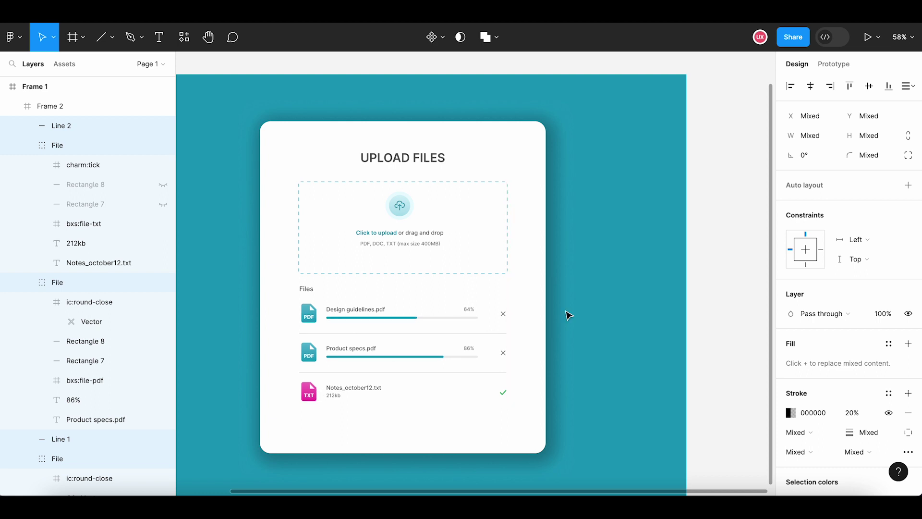
click(709, 290)
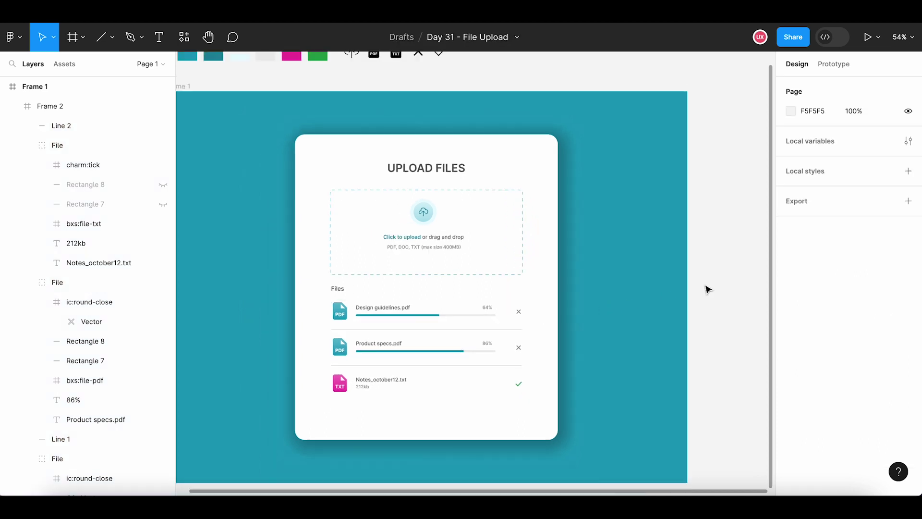